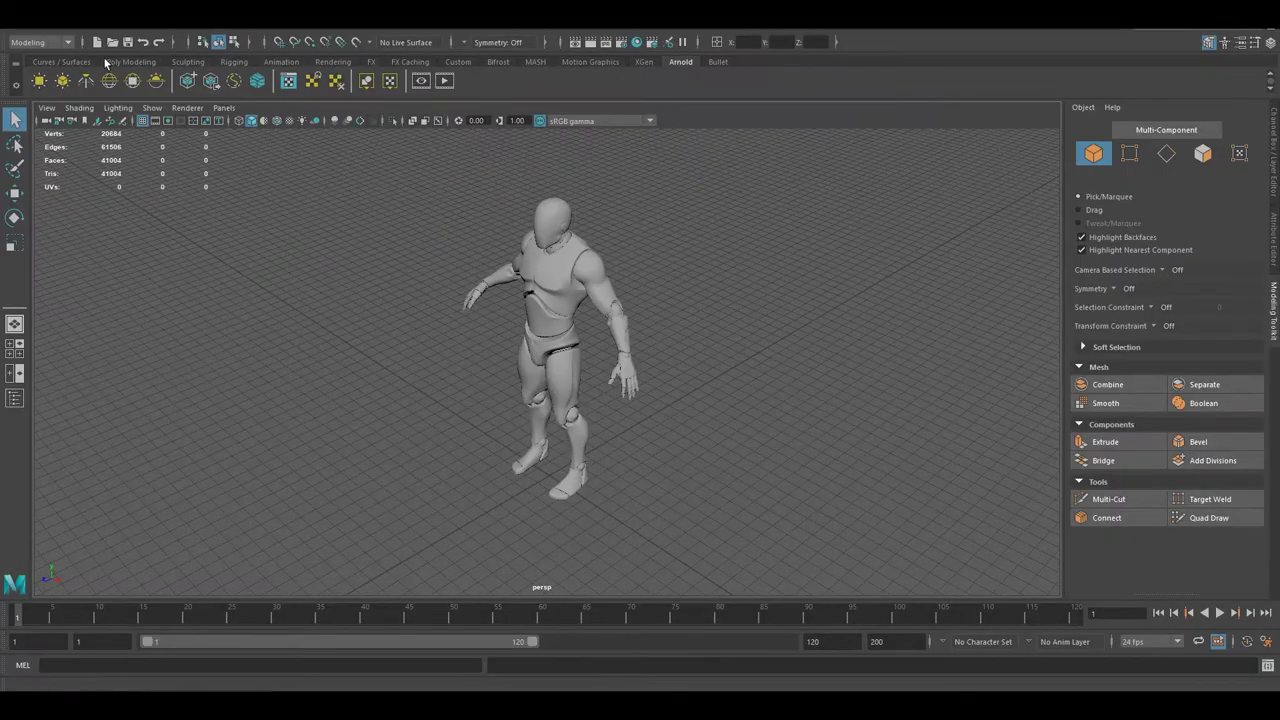
- Create a new cylinder and frame it beside the character
{"action": "left_click", "coordinate": [530, 340]}
{"action": "key", "text": "f"}
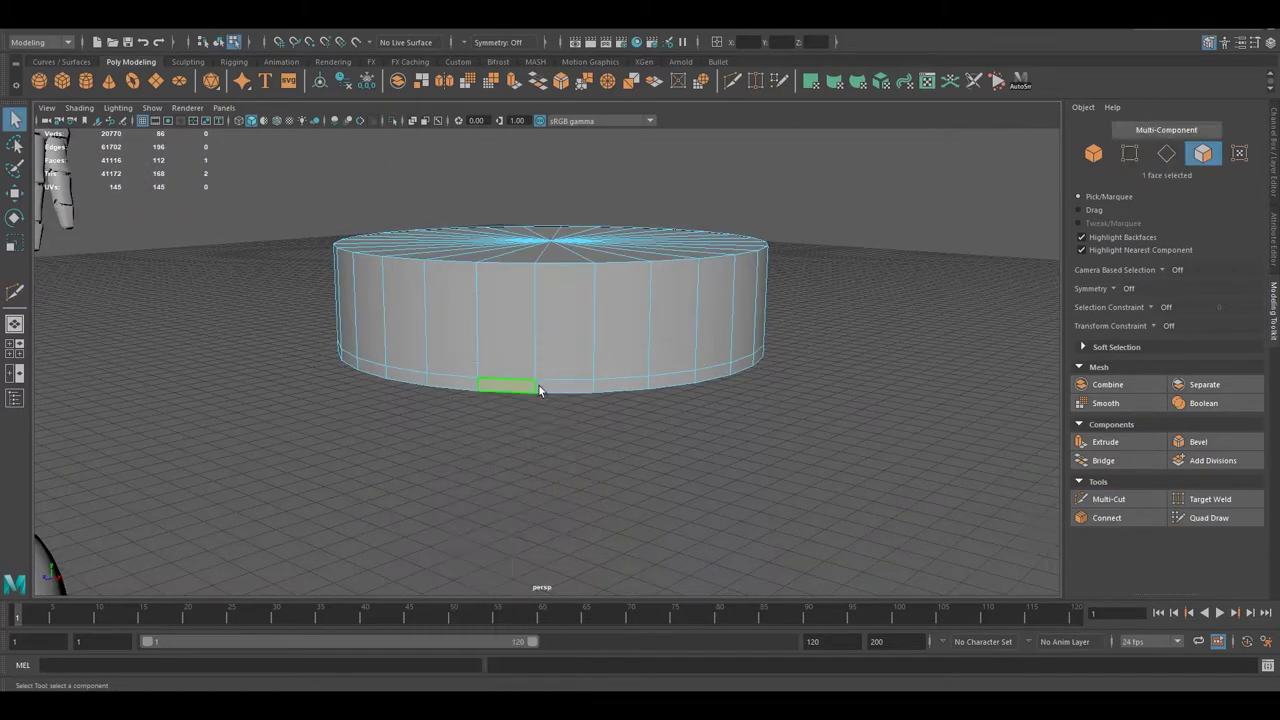
{"action": "scroll", "coordinate": [752, 400], "scroll_direction": "down", "scroll_amount": 5}
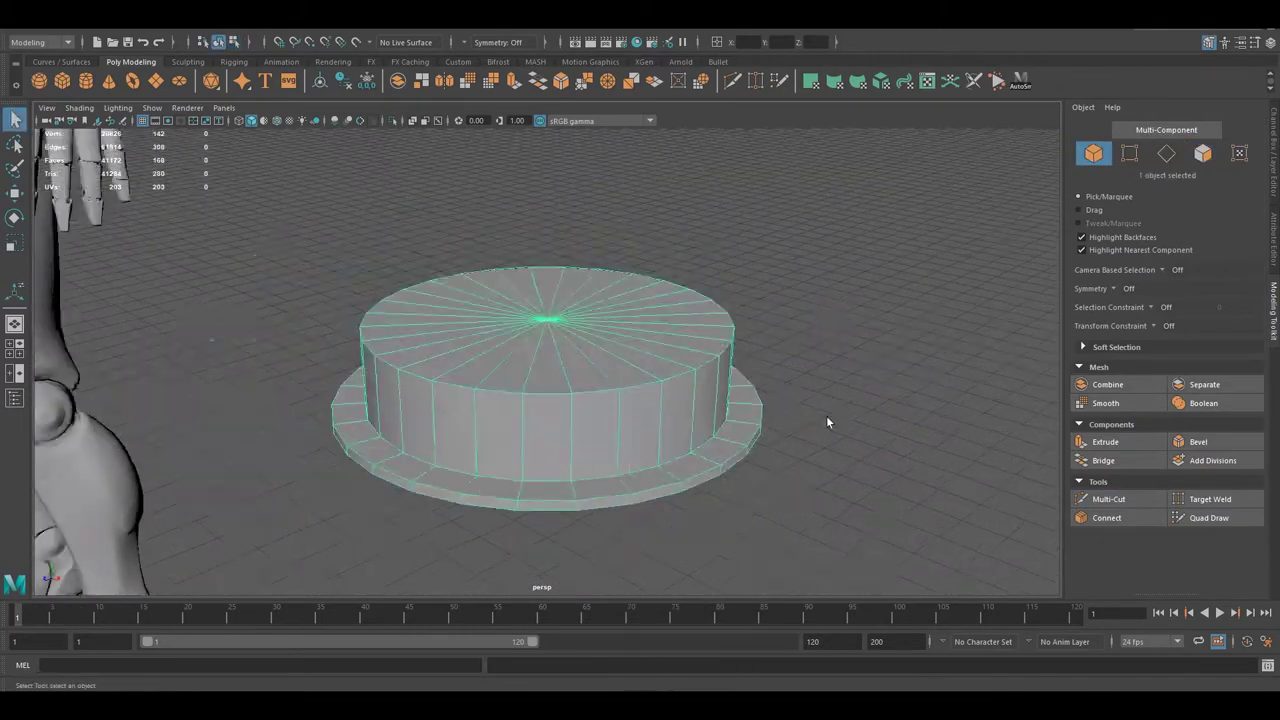
{"action": "left_click_drag", "start_coordinate": [826, 415], "coordinate": [565, 365], "text": "alt"}
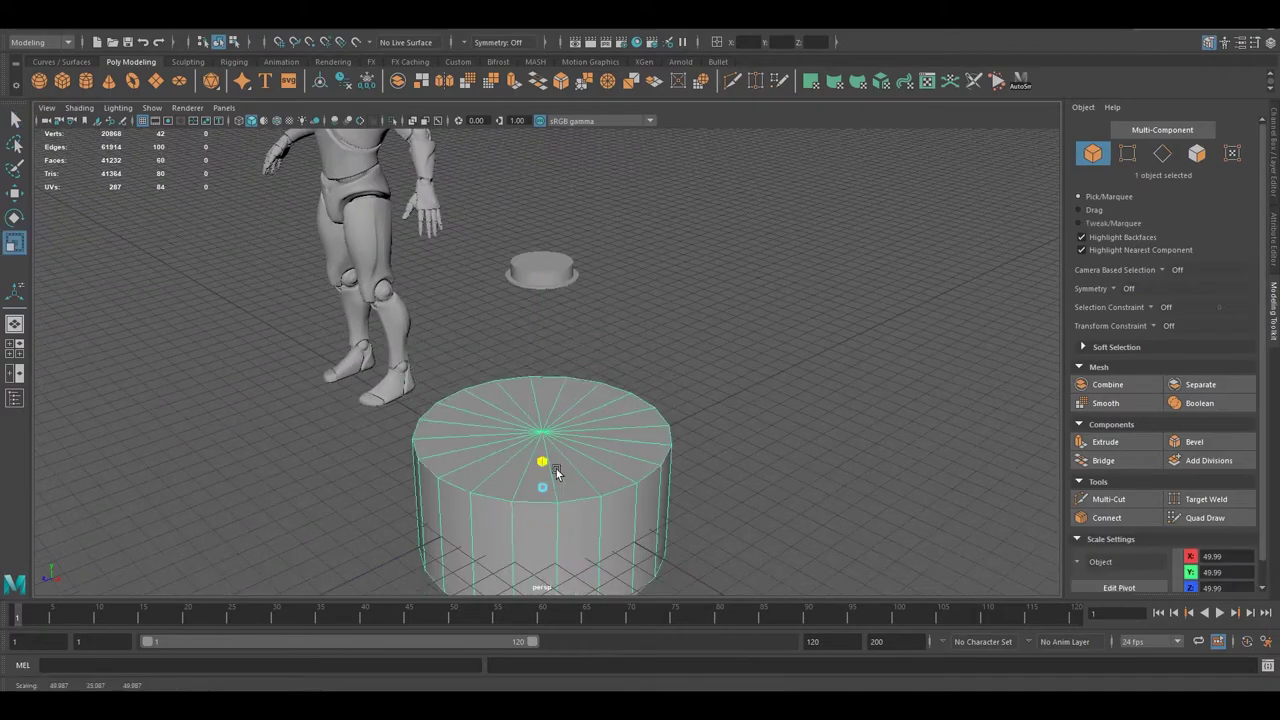
- Scale the cylinder flat and wide into a thin disc
{"action": "key", "text": "r"}
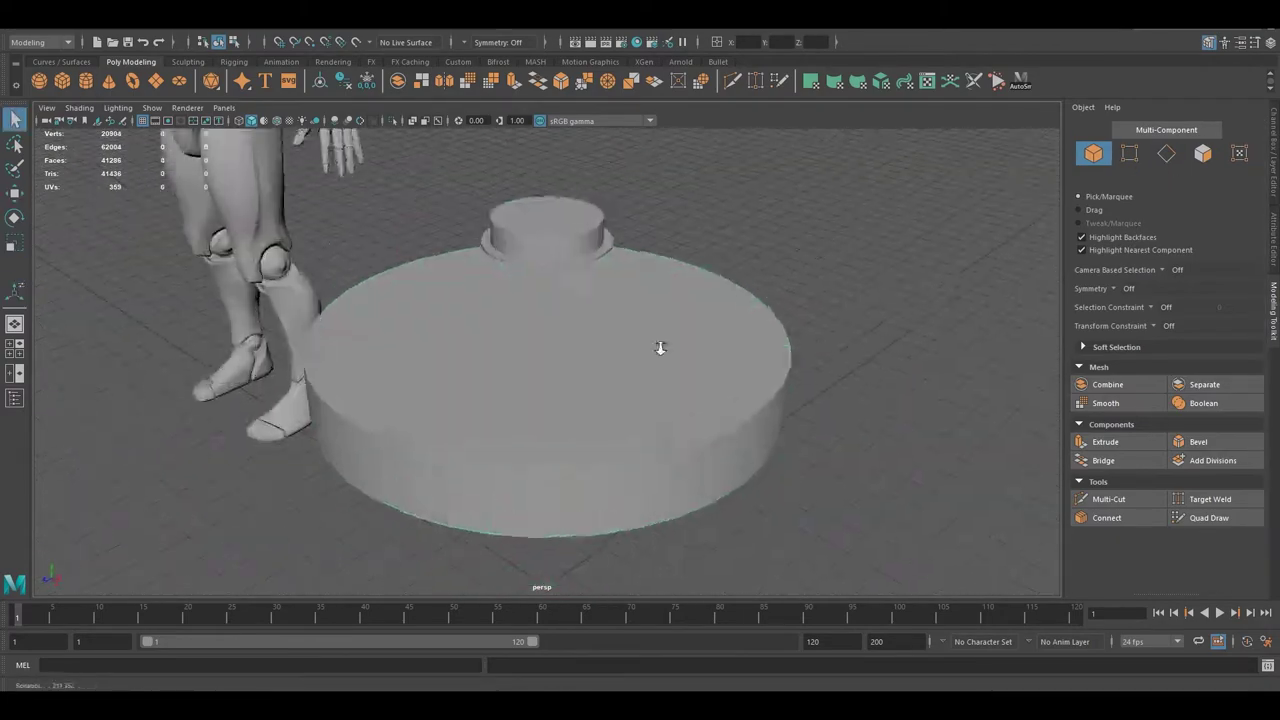
{"action": "mouse_move", "coordinate": [548, 300]}
{"action": "left_mouse_down"}
{"action": "mouse_move", "coordinate": [548, 342]}
{"action": "mouse_move", "coordinate": [686, 414]}
{"action": "left_mouse_up"}
{"action": "key", "text": "q"}
{"action": "right_click_drag", "start_coordinate": [571, 338], "coordinate": [571, 421]}
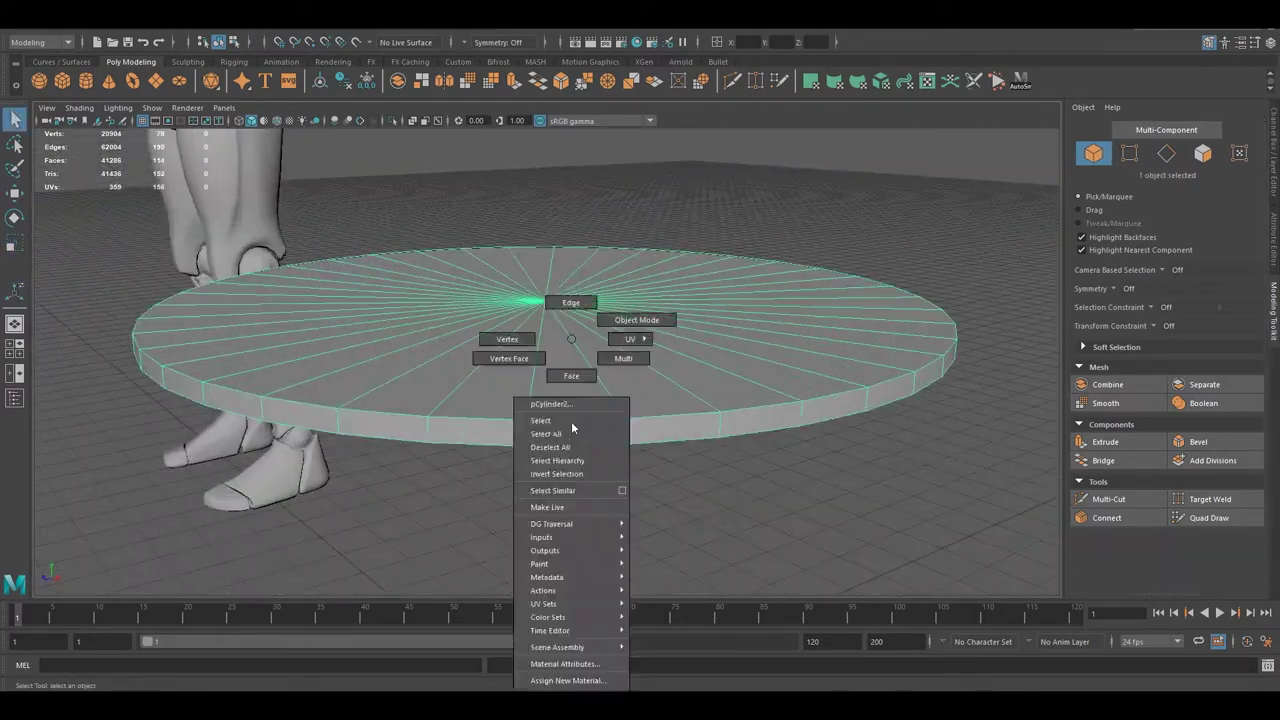
- Scale the disc's inner edge loop outward to turn it into a ring
{"action": "key", "text": "F9"}
{"action": "mouse_move", "coordinate": [590, 375]}
{"action": "left_mouse_down", "text": "alt"}
{"action": "mouse_move", "coordinate": [588, 315]}
{"action": "mouse_move", "coordinate": [923, 349]}
{"action": "mouse_move", "coordinate": [546, 310]}
{"action": "mouse_move", "coordinate": [489, 326]}
{"action": "left_mouse_up", "text": "alt"}
{"action": "double_click", "coordinate": [570, 258]}
{"action": "key", "text": "r"}
{"action": "key", "text": "F8"}
- Extrude the ring's edge inward into additional concentric rings and check them from the top view
{"action": "key", "text": "w"}
{"action": "key", "text": "r"}
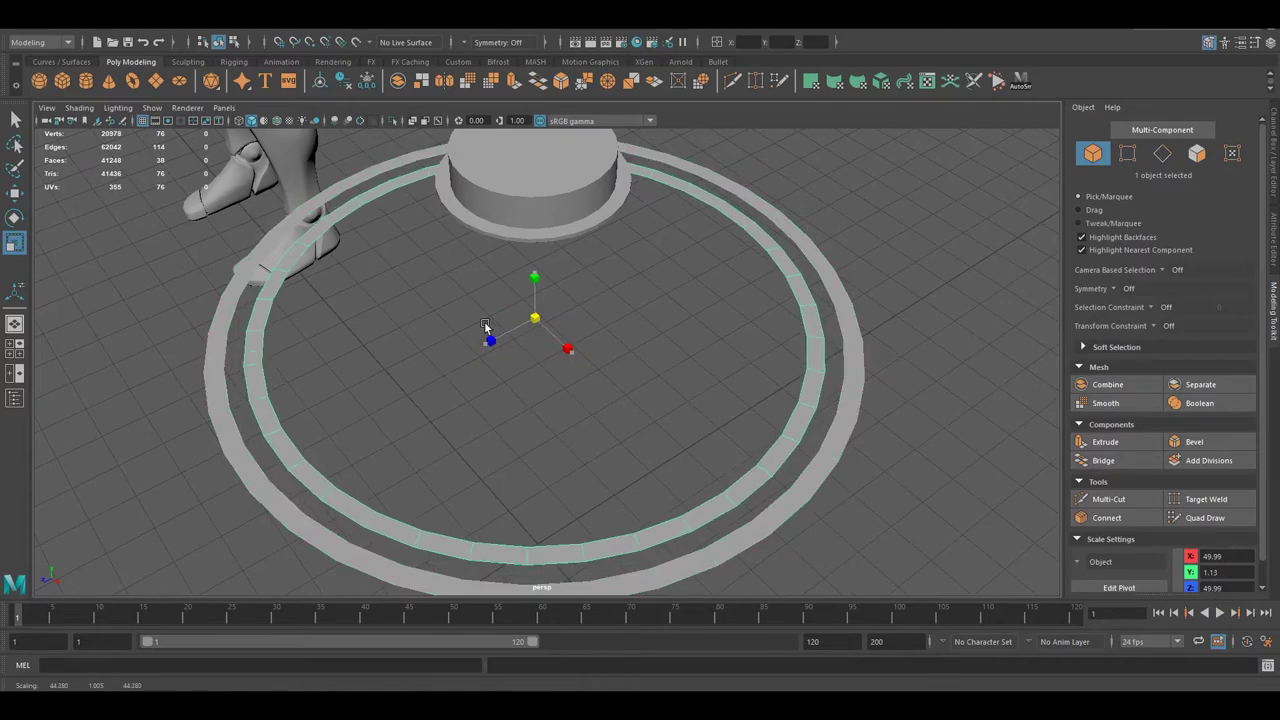
{"action": "key", "text": "q"}
{"action": "key", "text": "space"}
{"action": "key", "text": "space"}
{"action": "scroll", "coordinate": [806, 352], "scroll_direction": "down", "scroll_amount": 5}
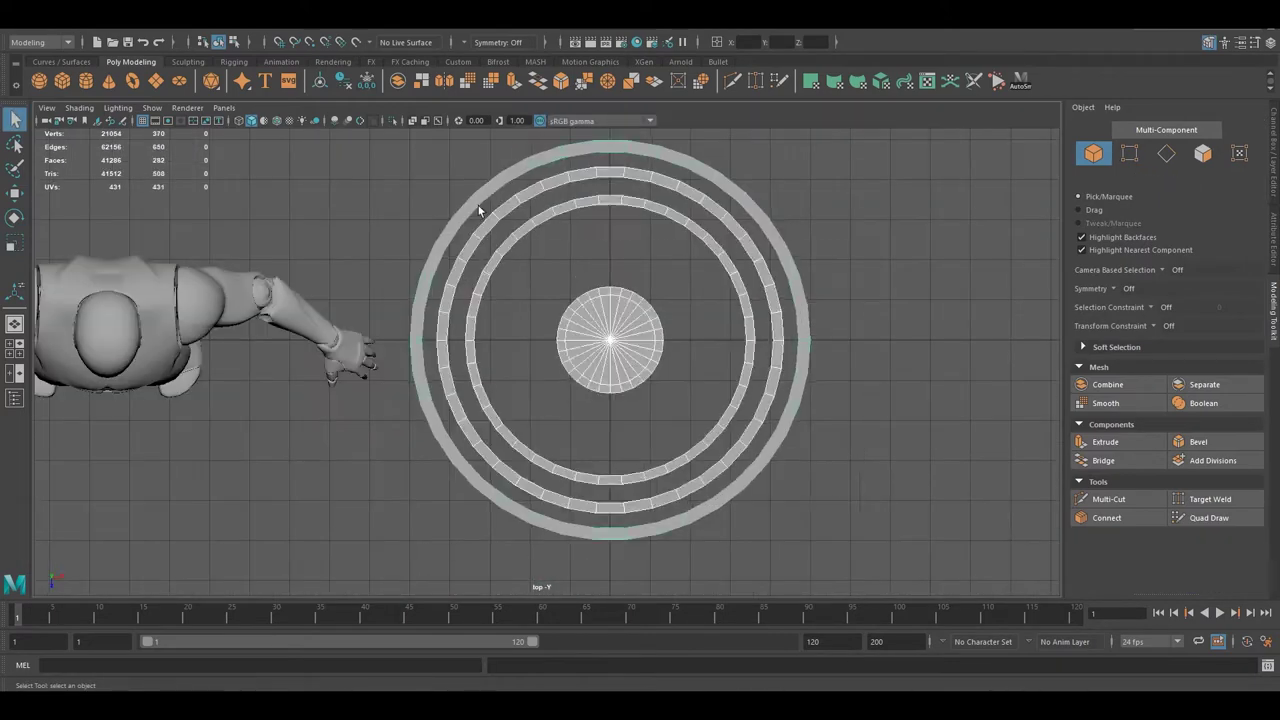
{"action": "scroll", "coordinate": [389, 293], "scroll_direction": "up", "scroll_amount": 2}
{"action": "scroll", "coordinate": [389, 293], "scroll_direction": "up", "scroll_amount": 3}
{"action": "right_click", "coordinate": [305, 277]}
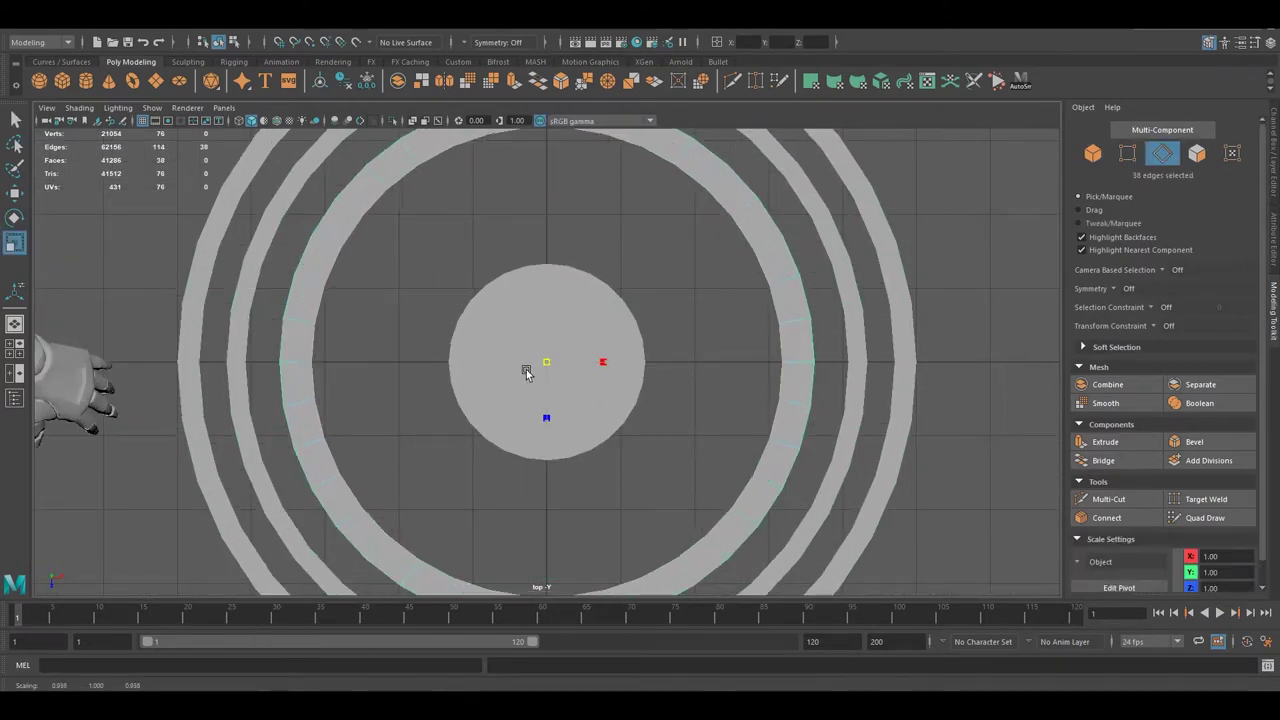
{"action": "middle_click_drag", "start_coordinate": [323, 315], "coordinate": [389, 306], "text": "alt"}
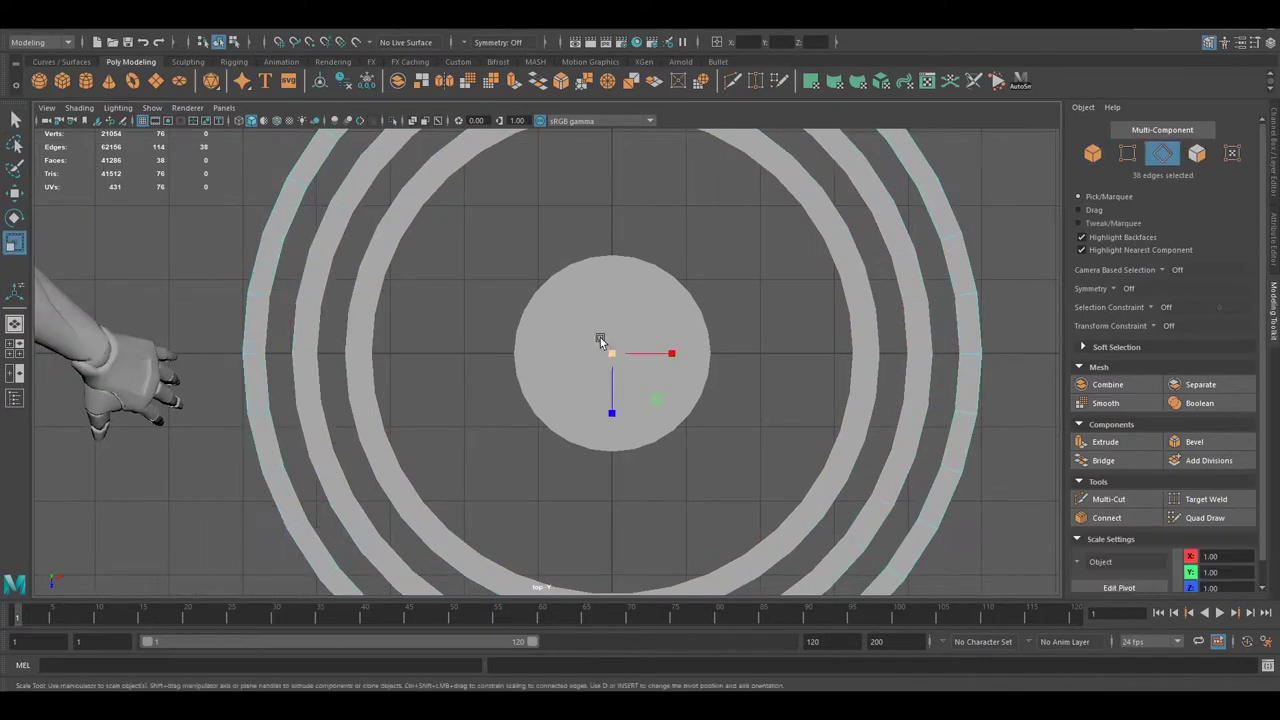
{"action": "scroll", "coordinate": [505, 290], "scroll_direction": "down", "scroll_amount": 3}
{"action": "scroll", "coordinate": [742, 289], "scroll_direction": "down", "scroll_amount": 2}
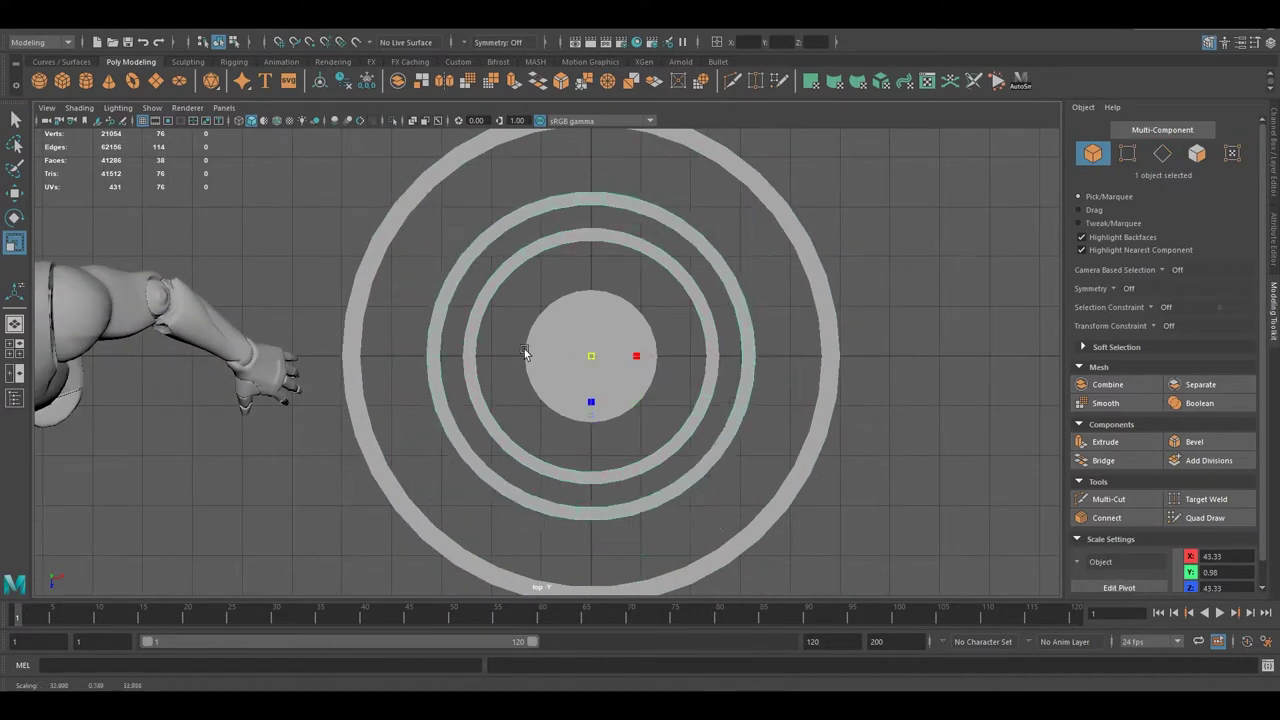
- Back in perspective, select and frame the rings, then switch to their faces
{"action": "key", "text": "q"}
{"action": "key", "text": "space"}
{"action": "key", "text": "space"}
{"action": "left_click_drag", "start_coordinate": [710, 267], "coordinate": [677, 343], "text": "alt"}
{"action": "left_click", "coordinate": [791, 371]}
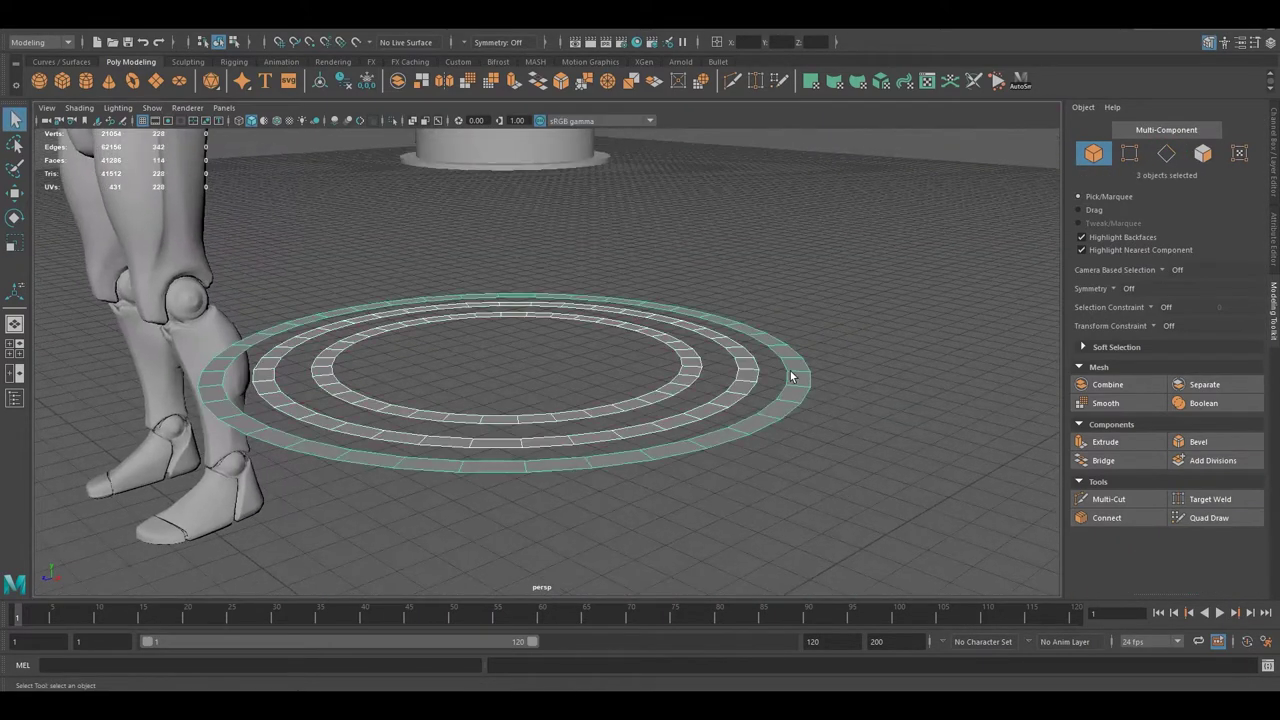
{"action": "key", "text": "f"}
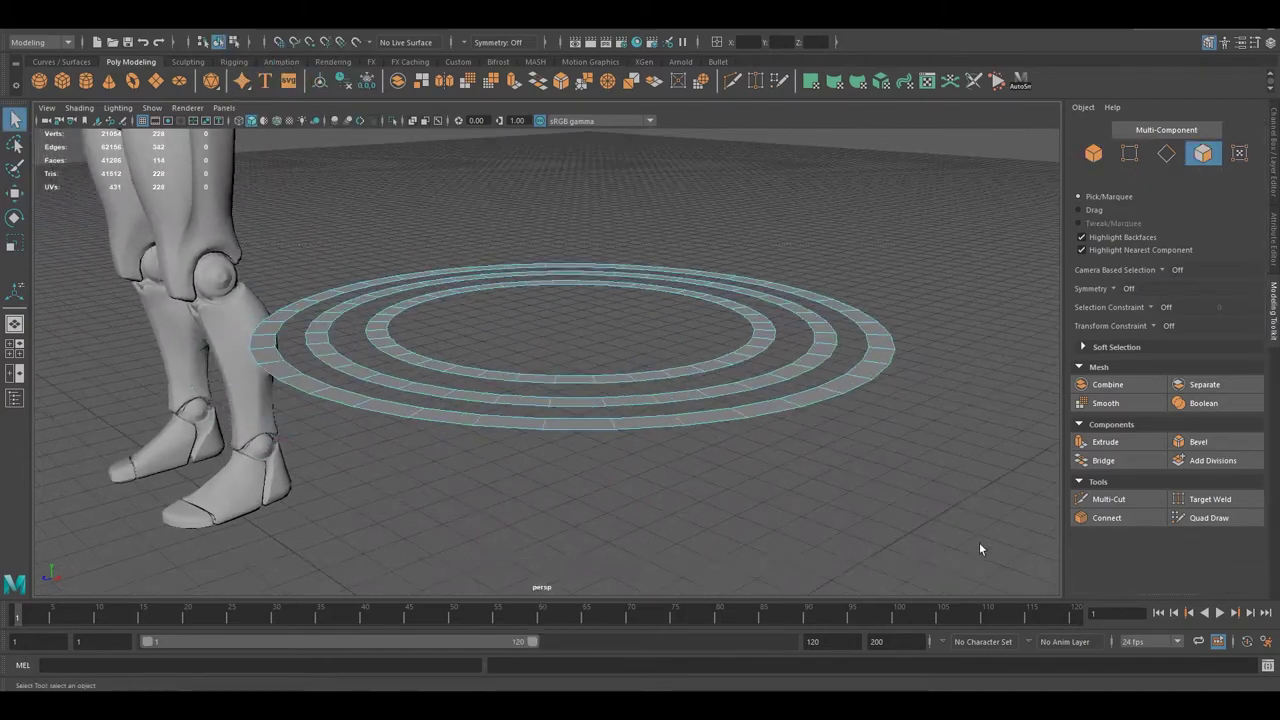
{"action": "key", "text": "ctrl+F11"}
{"action": "scroll", "coordinate": [564, 306], "scroll_direction": "up", "scroll_amount": 2}
- Extrude the ring faces upward into tall walls
{"action": "key", "text": "ctrl+e"}
{"action": "left_click_drag", "start_coordinate": [688, 363], "coordinate": [686, 294]}
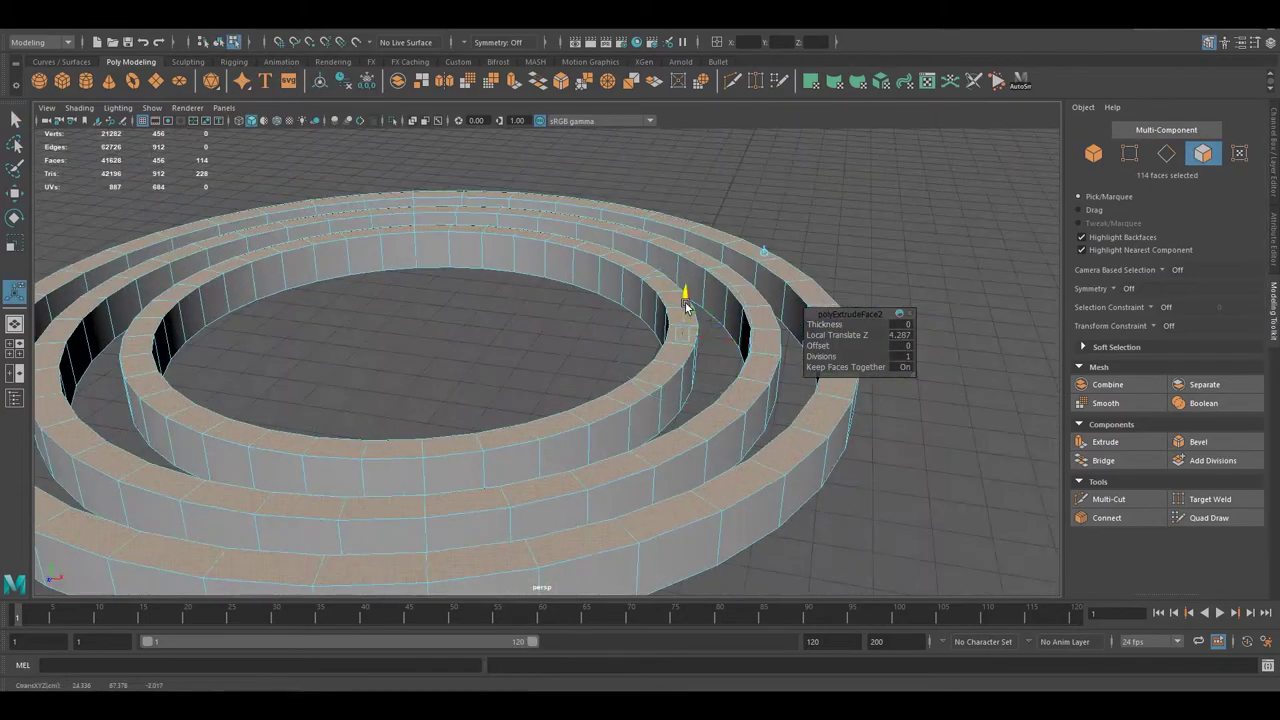
{"action": "right_click_drag", "start_coordinate": [750, 270], "coordinate": [820, 243]}
{"action": "scroll", "coordinate": [828, 422], "scroll_direction": "down", "scroll_amount": 5}
{"action": "mouse_move", "coordinate": [828, 422]}
{"action": "left_mouse_down", "text": "alt"}
{"action": "mouse_move", "coordinate": [565, 358]}
{"action": "mouse_move", "coordinate": [556, 389]}
{"action": "left_mouse_up", "text": "alt"}
- Hide the character with Ctrl+H and frame the rings in close-up
{"action": "key", "text": "ctrl+shift+i"}
{"action": "key", "text": "ctrl+h"}
{"action": "key", "text": "f"}
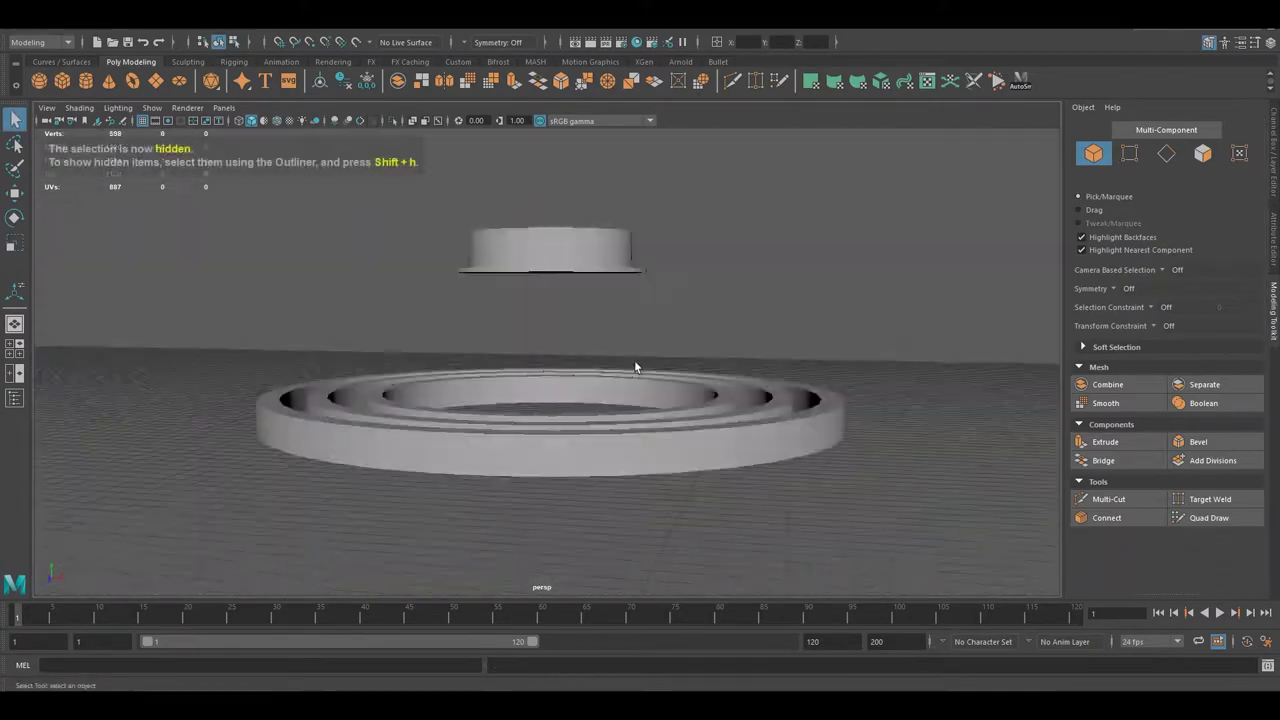
{"action": "scroll", "coordinate": [634, 367], "scroll_direction": "down", "scroll_amount": 3}
{"action": "left_click", "coordinate": [533, 350]}
{"action": "key", "text": "w"}
{"action": "left_click", "coordinate": [560, 420]}
{"action": "key", "text": "f"}
- Scale the selected ring wall faces to 1.22 and smooth-preview the rings
{"action": "key", "text": "F11"}
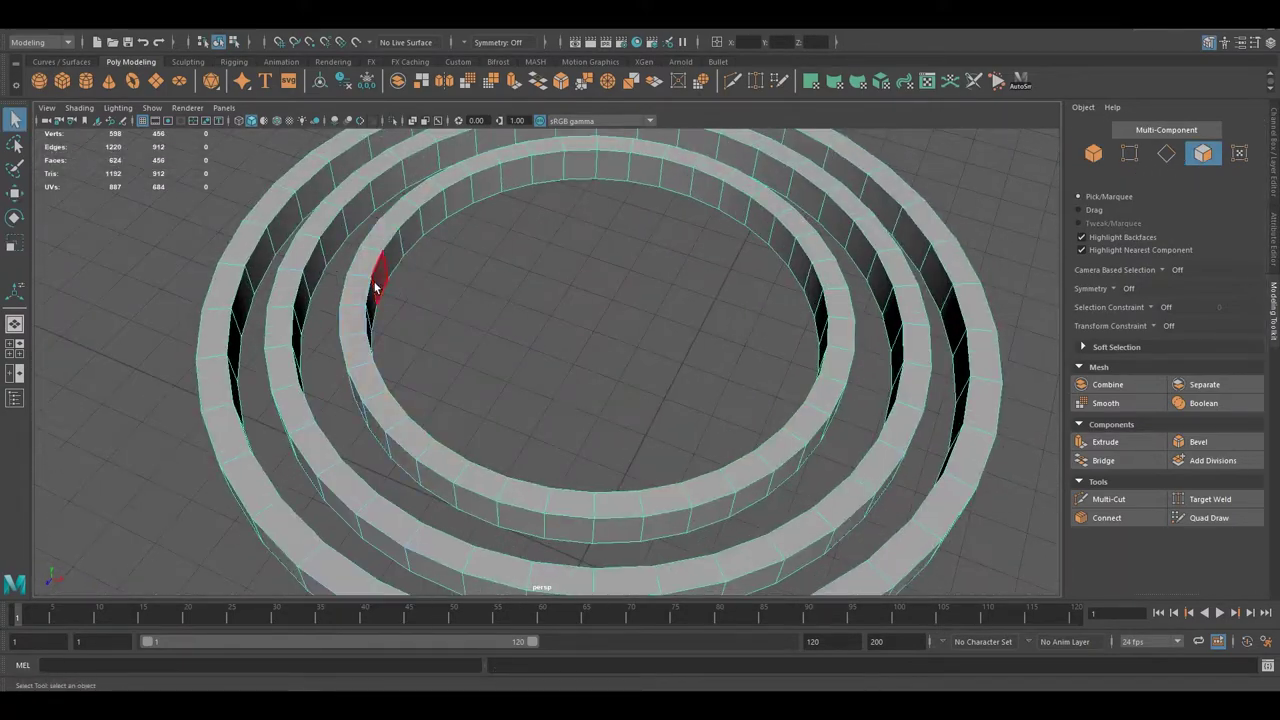
{"action": "key", "text": "3"}
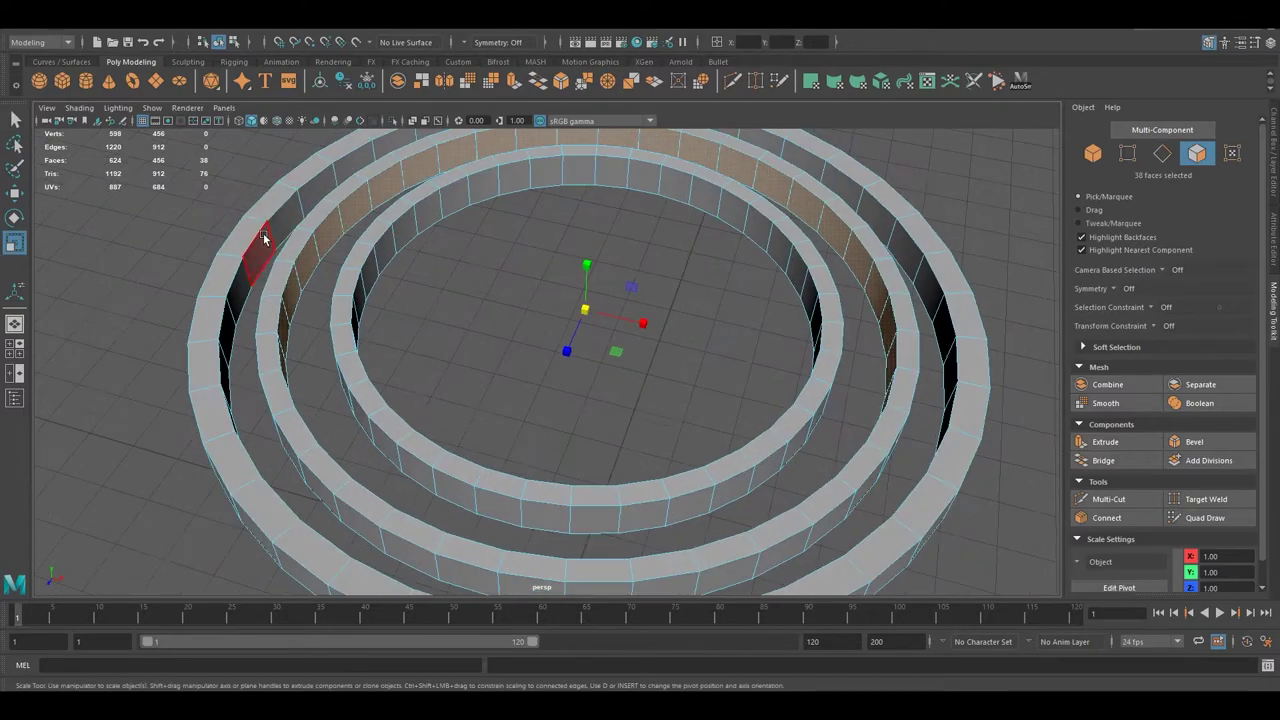
{"action": "key", "text": "F8"}
{"action": "key", "text": "q"}
{"action": "scroll", "coordinate": [600, 305], "scroll_direction": "down", "scroll_amount": 5}
{"action": "left_click", "coordinate": [571, 323]}
- Select the six-sided cap cylinder inside the rings and frame it
{"action": "mouse_move", "coordinate": [500, 223]}
{"action": "left_mouse_down", "text": "alt"}
{"action": "mouse_move", "coordinate": [571, 323]}
{"action": "mouse_move", "coordinate": [514, 317]}
{"action": "left_mouse_up", "text": "alt"}
{"action": "left_click", "coordinate": [510, 333]}
{"action": "key", "text": "w"}
{"action": "left_click_drag", "start_coordinate": [474, 269], "coordinate": [346, 177], "text": "alt"}
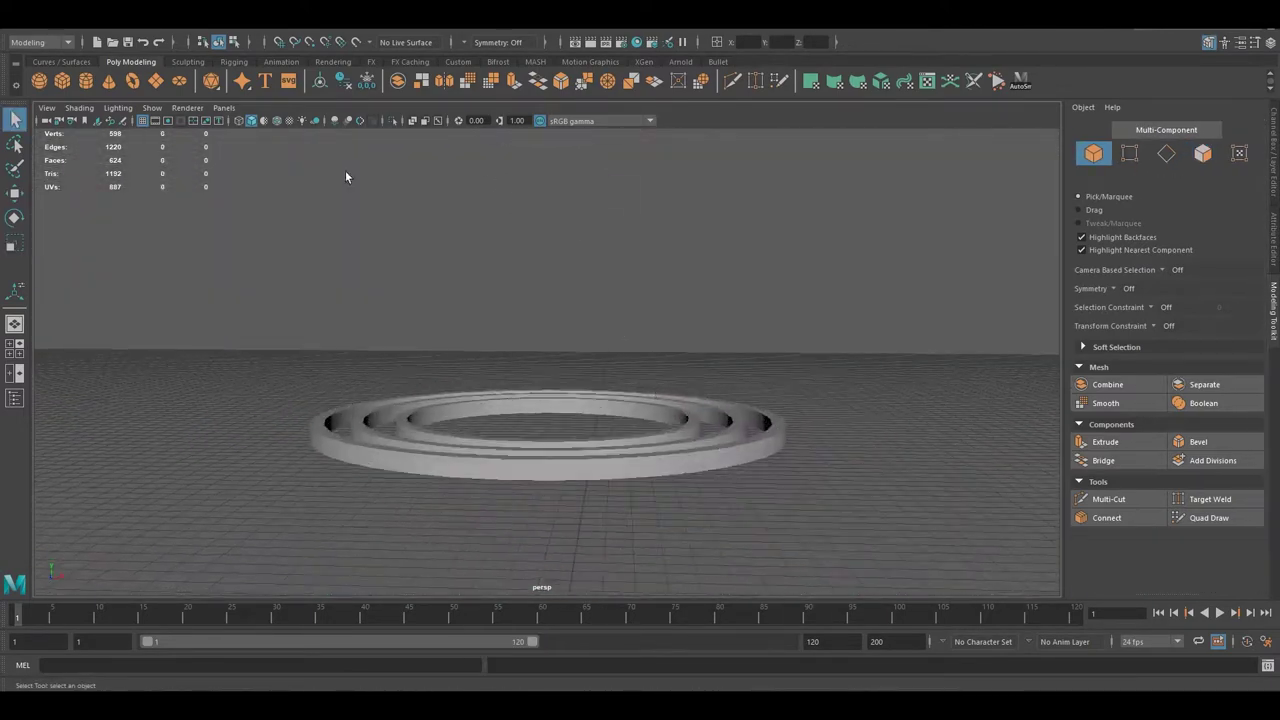
{"action": "scroll", "coordinate": [551, 463], "scroll_direction": "down", "scroll_amount": 3}
{"action": "left_click", "coordinate": [543, 283]}
{"action": "key", "text": "f"}
{"action": "scroll", "coordinate": [581, 330], "scroll_direction": "down", "scroll_amount": 5}
- Raise the hexagonal piece's top centre point and chamfer the tip
{"action": "mouse_move", "coordinate": [771, 357]}
{"action": "left_mouse_down", "text": "alt"}
{"action": "mouse_move", "coordinate": [567, 294]}
{"action": "mouse_move", "coordinate": [535, 383]}
{"action": "left_mouse_up", "text": "alt"}
{"action": "key", "text": "F11"}
{"action": "left_click", "coordinate": [535, 383]}
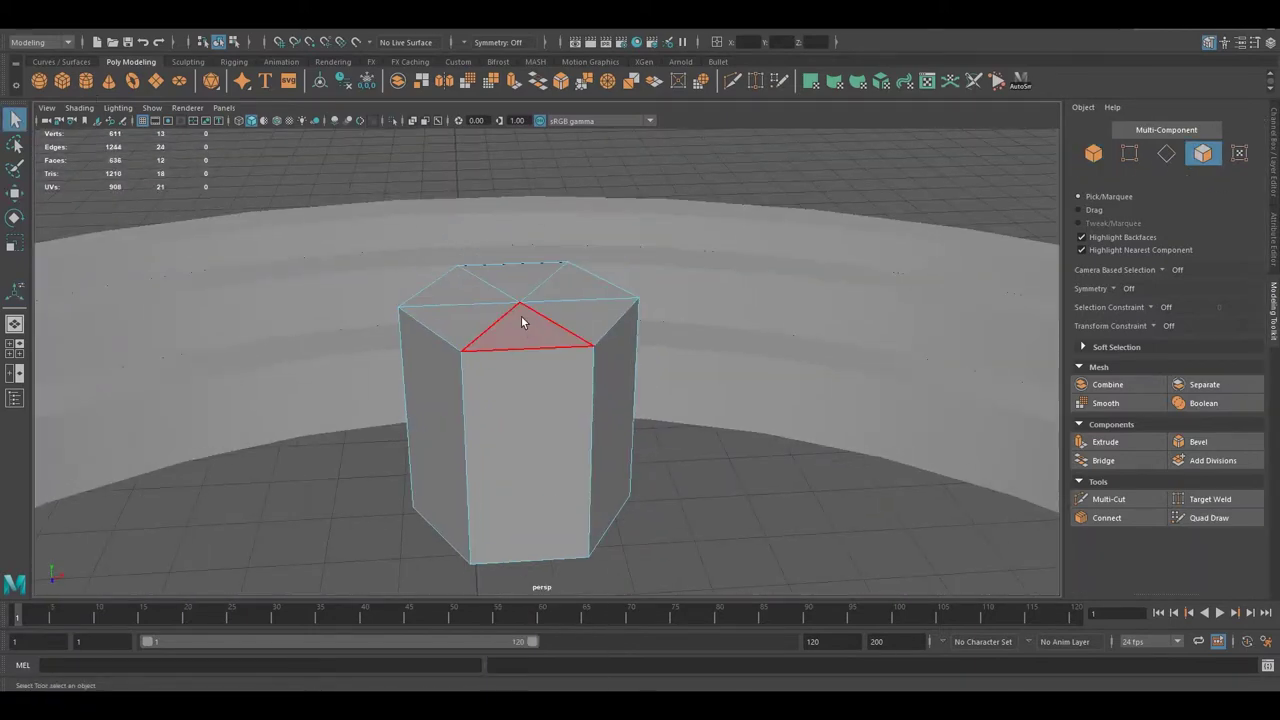
{"action": "left_click", "coordinate": [528, 320]}
{"action": "left_click_drag", "start_coordinate": [528, 300], "coordinate": [528, 250]}
{"action": "right_click_drag", "start_coordinate": [515, 300], "coordinate": [652, 372], "text": "shift"}
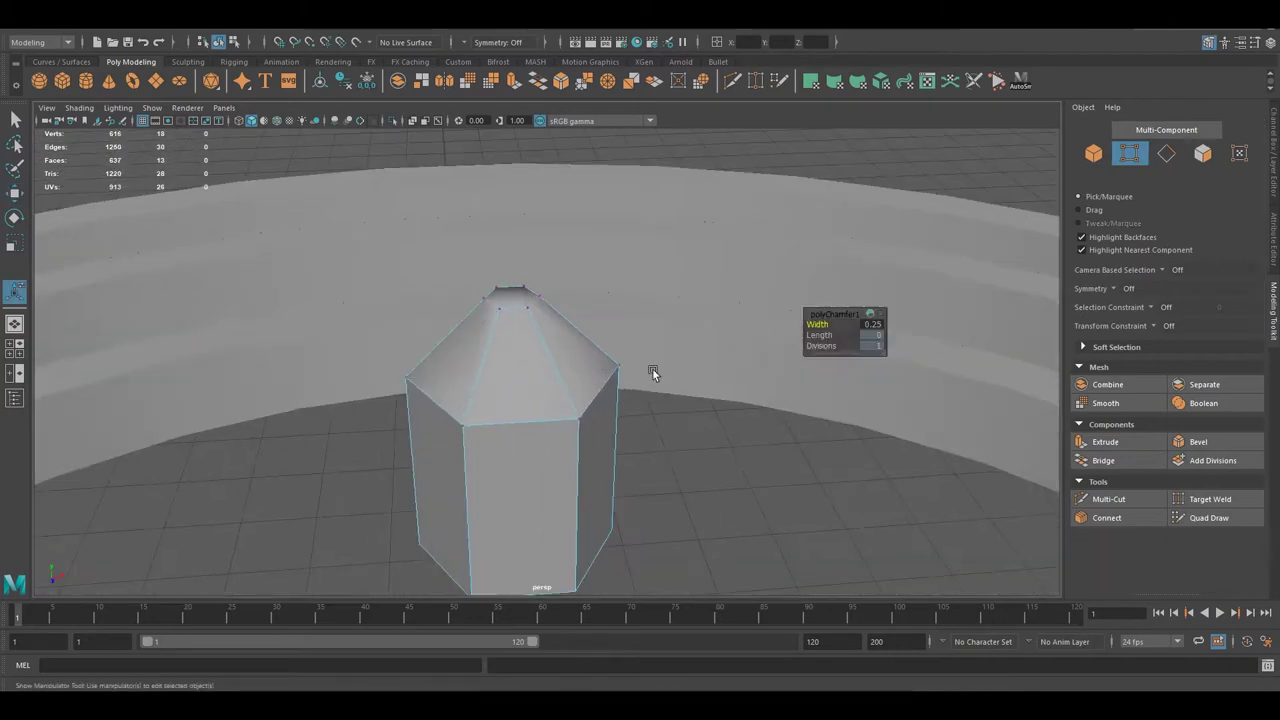
- Extrude the top face upward into a long thin pole
{"action": "right_click_drag", "start_coordinate": [544, 306], "coordinate": [509, 275], "text": "shift"}
{"action": "key", "text": "w"}
{"action": "scroll", "coordinate": [537, 312], "scroll_direction": "down", "scroll_amount": 3}
{"action": "scroll", "coordinate": [537, 312], "scroll_direction": "down", "scroll_amount": 3}
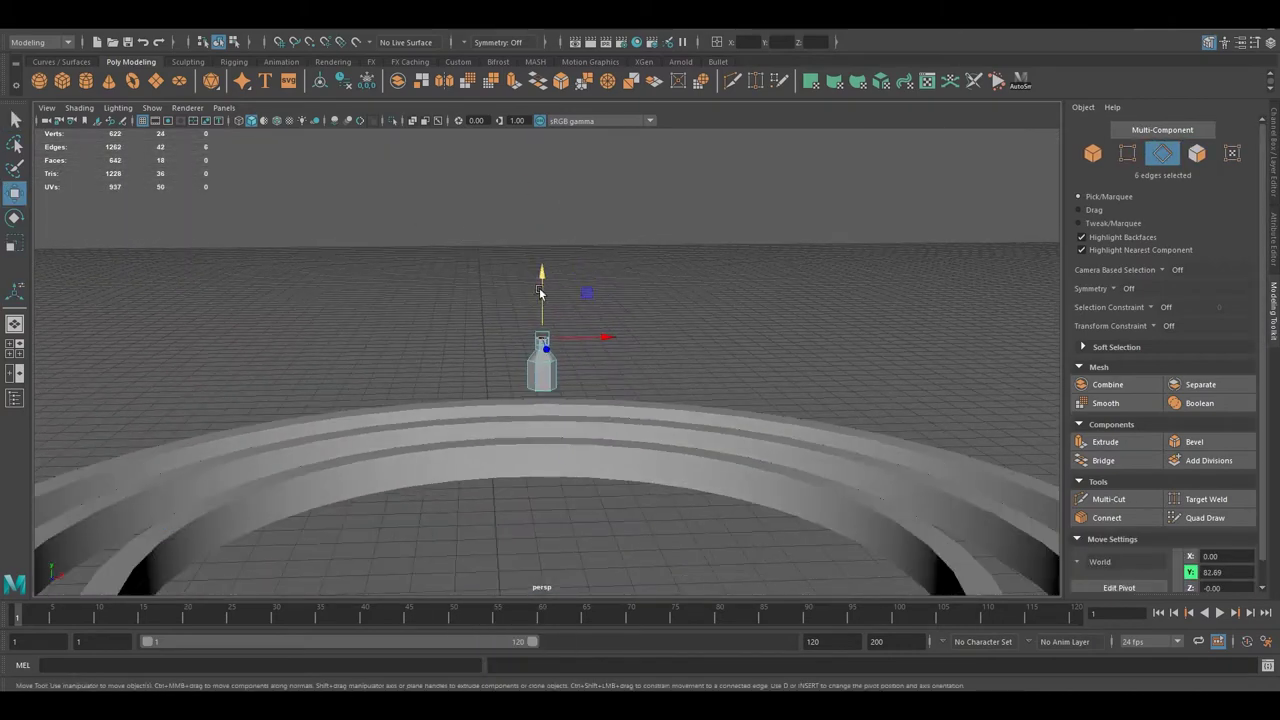
{"action": "left_click_drag", "start_coordinate": [543, 320], "coordinate": [557, 213]}
{"action": "key", "text": "q"}
{"action": "scroll", "coordinate": [565, 368], "scroll_direction": "up", "scroll_amount": 5}
- Harden the pole's edges via Normals > Harden Edge and extrude the faces again
{"action": "left_click", "coordinate": [471, 30]}
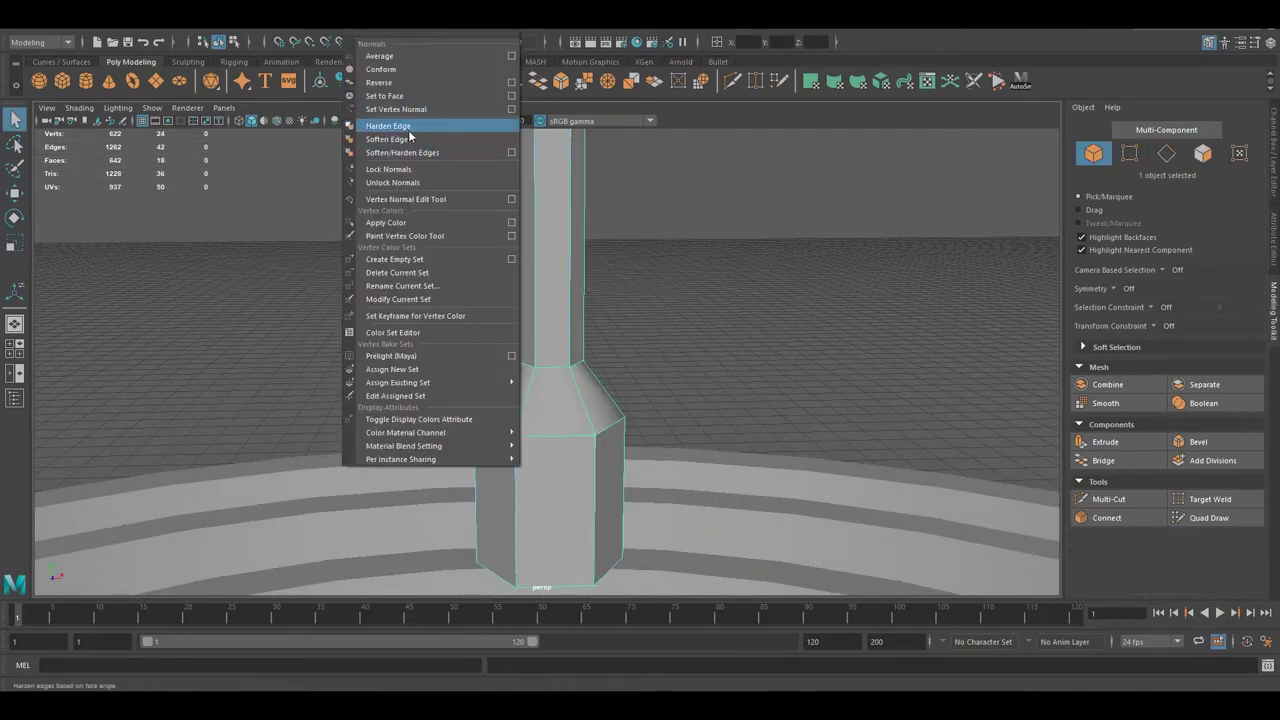
{"action": "left_click", "coordinate": [514, 126]}
{"action": "middle_click_drag", "start_coordinate": [534, 258], "coordinate": [517, 258], "text": "alt"}
{"action": "right_click_drag", "start_coordinate": [490, 280], "coordinate": [509, 521], "text": "shift"}
{"action": "mouse_move", "coordinate": [509, 521]}
{"action": "left_mouse_down", "text": "alt"}
{"action": "mouse_move", "coordinate": [470, 300]}
{"action": "mouse_move", "coordinate": [507, 252]}
{"action": "mouse_move", "coordinate": [520, 330]}
{"action": "left_mouse_up", "text": "alt"}
- Move the base's side faces to taper it and select the edge loop around the base
{"action": "key", "text": "q"}
{"action": "scroll", "coordinate": [539, 410], "scroll_direction": "up", "scroll_amount": 3}
{"action": "left_click", "coordinate": [539, 410]}
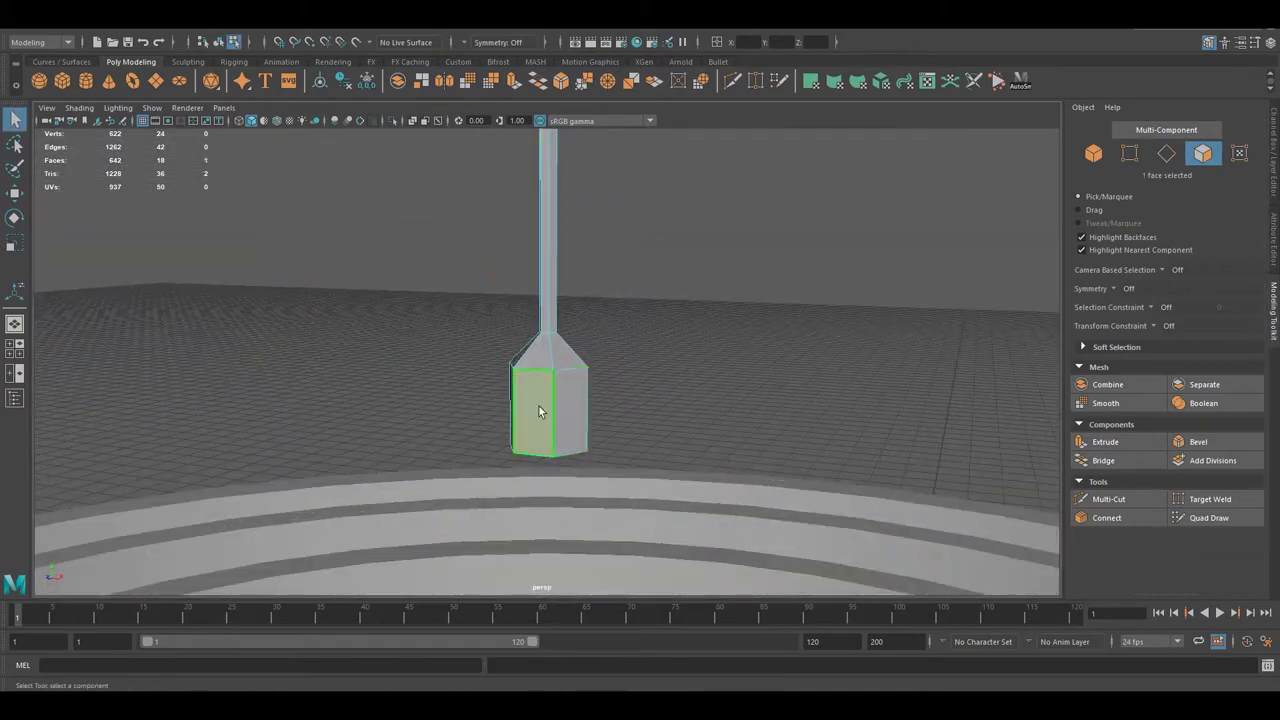
{"action": "mouse_move", "coordinate": [578, 560]}
{"action": "left_mouse_down", "text": "alt"}
{"action": "mouse_move", "coordinate": [640, 286]}
{"action": "mouse_move", "coordinate": [677, 314]}
{"action": "mouse_move", "coordinate": [570, 339]}
{"action": "left_mouse_up", "text": "alt"}
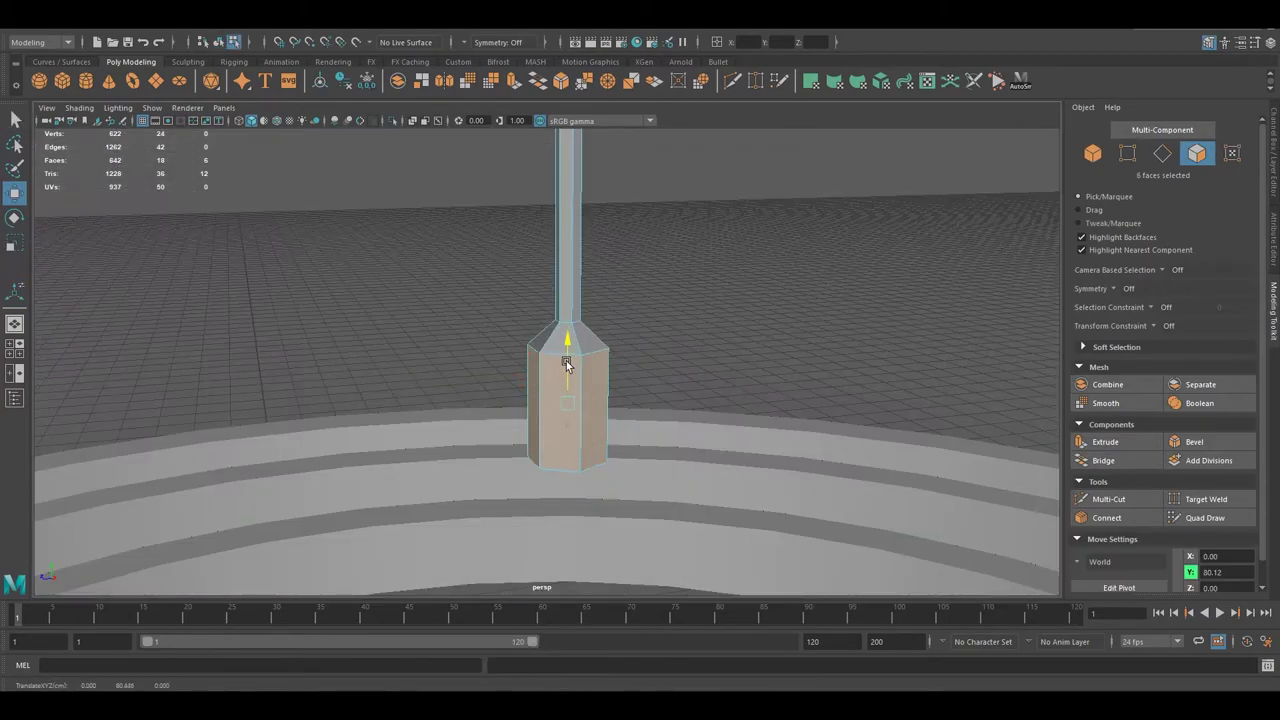
{"action": "right_click_drag", "start_coordinate": [570, 339], "coordinate": [505, 338]}
{"action": "key", "text": "w"}
{"action": "mouse_move", "coordinate": [578, 371]}
{"action": "left_mouse_down", "text": "alt"}
{"action": "mouse_move", "coordinate": [478, 336]}
{"action": "mouse_move", "coordinate": [409, 139]}
{"action": "left_mouse_up", "text": "alt"}
{"action": "scroll", "coordinate": [535, 422], "scroll_direction": "up", "scroll_amount": 5}
{"action": "key", "text": "F10"}
{"action": "double_click", "coordinate": [535, 418]}
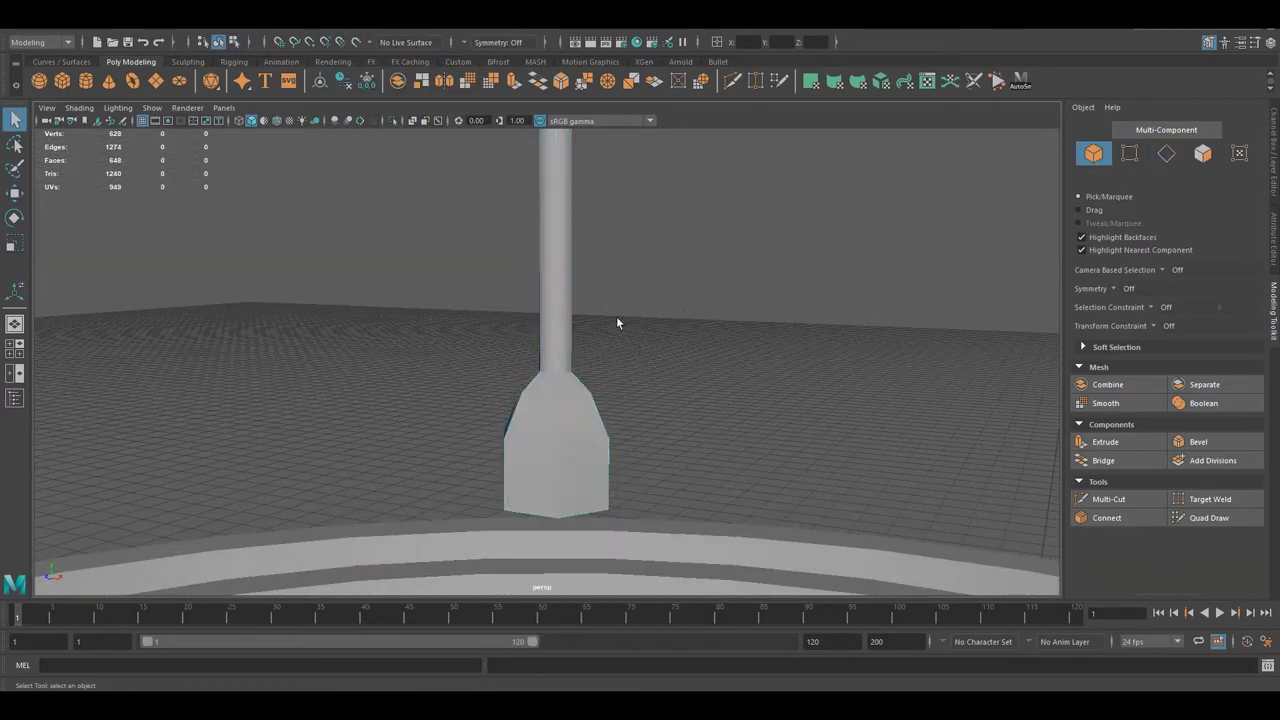
{"action": "mouse_move", "coordinate": [617, 323]}
{"action": "left_mouse_down", "text": "alt"}
{"action": "mouse_move", "coordinate": [580, 309]}
{"action": "mouse_move", "coordinate": [604, 369]}
{"action": "left_mouse_up", "text": "alt"}
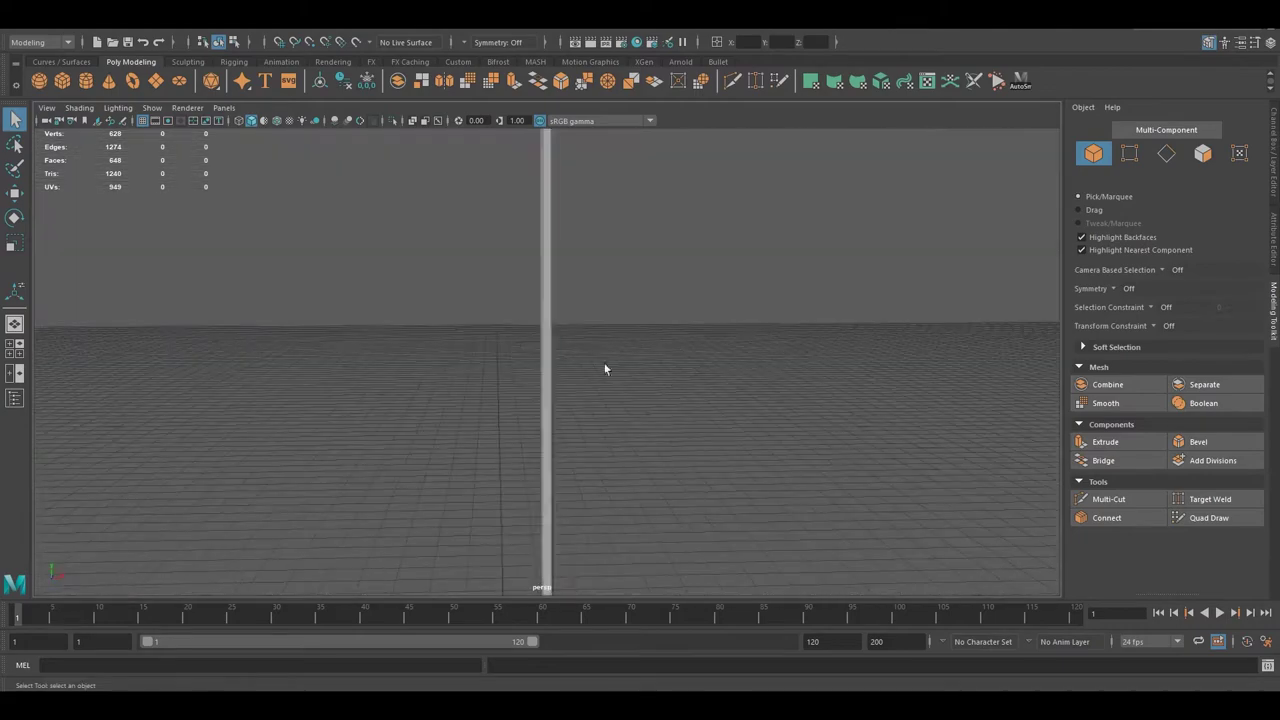
- Extrude the pole's top edge loop and flare it outward into a lamp cap
{"action": "right_click_drag", "start_coordinate": [604, 369], "coordinate": [714, 317]}
{"action": "key", "text": "f"}
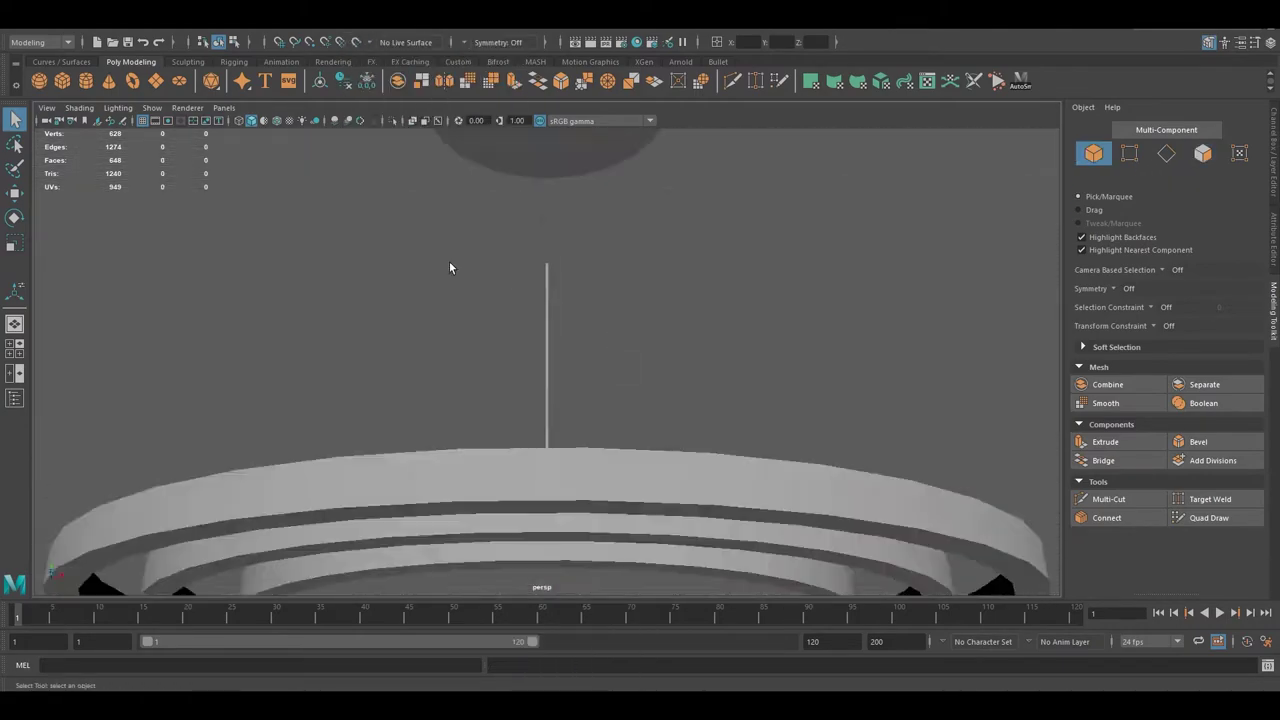
{"action": "mouse_move", "coordinate": [449, 268]}
{"action": "left_mouse_down", "text": "alt"}
{"action": "mouse_move", "coordinate": [603, 334]}
{"action": "mouse_move", "coordinate": [541, 249]}
{"action": "left_mouse_up", "text": "alt"}
{"action": "scroll", "coordinate": [629, 281], "scroll_direction": "up", "scroll_amount": 3}
{"action": "key", "text": "F10"}
{"action": "double_click", "coordinate": [574, 226]}
{"action": "key", "text": "ctrl+e"}
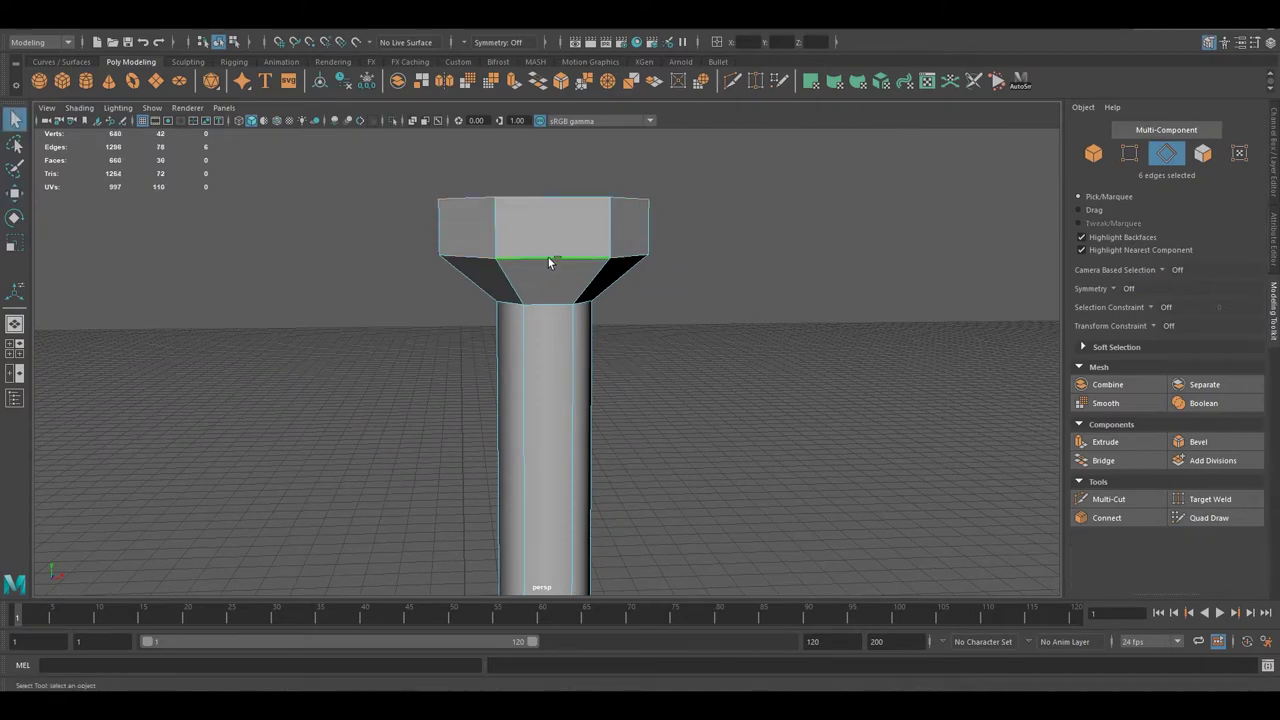
- Select the lamp cap's face loop and reverse its normals, then inspect the result
{"action": "left_click_drag", "start_coordinate": [443, 148], "coordinate": [405, 166], "text": "alt"}
{"action": "key", "text": "F11"}
{"action": "left_click_drag", "start_coordinate": [405, 166], "coordinate": [516, 211]}
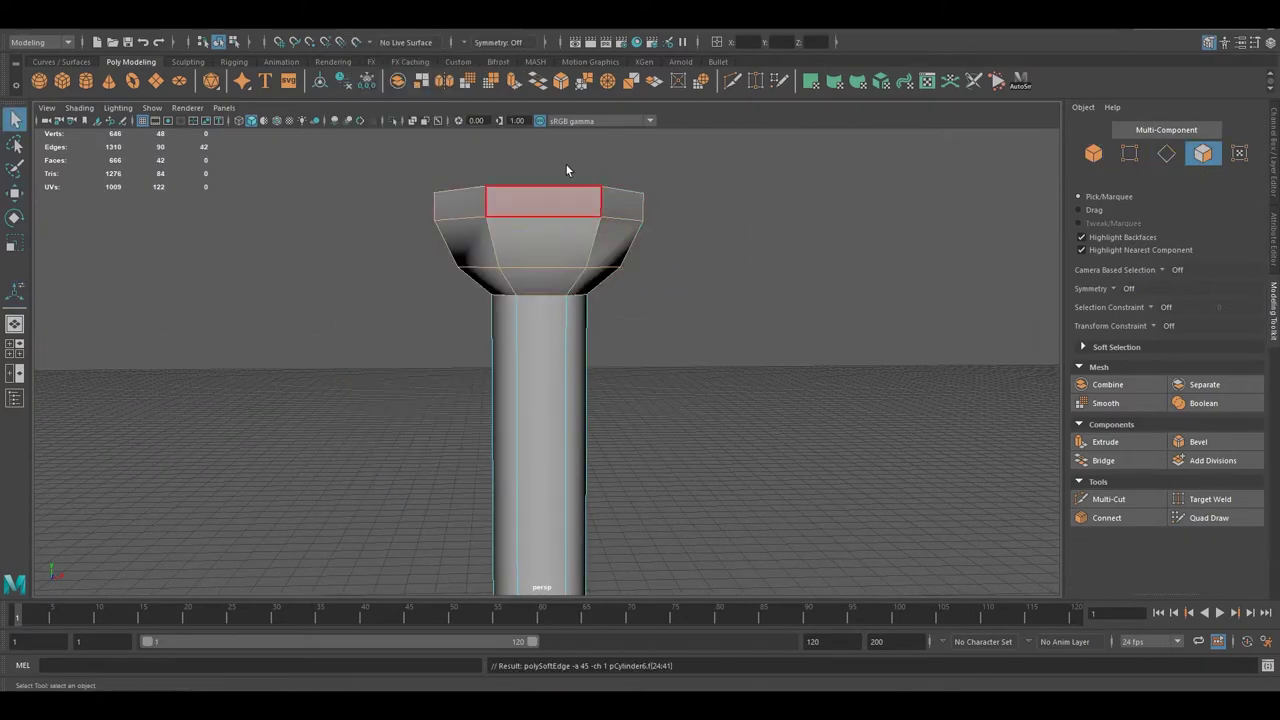
{"action": "mouse_move", "coordinate": [566, 170]}
{"action": "left_mouse_down", "text": "alt"}
{"action": "mouse_move", "coordinate": [608, 258]}
{"action": "mouse_move", "coordinate": [517, 223]}
{"action": "left_mouse_up", "text": "alt"}
{"action": "double_click", "coordinate": [523, 197]}
{"action": "left_click", "coordinate": [360, 30]}
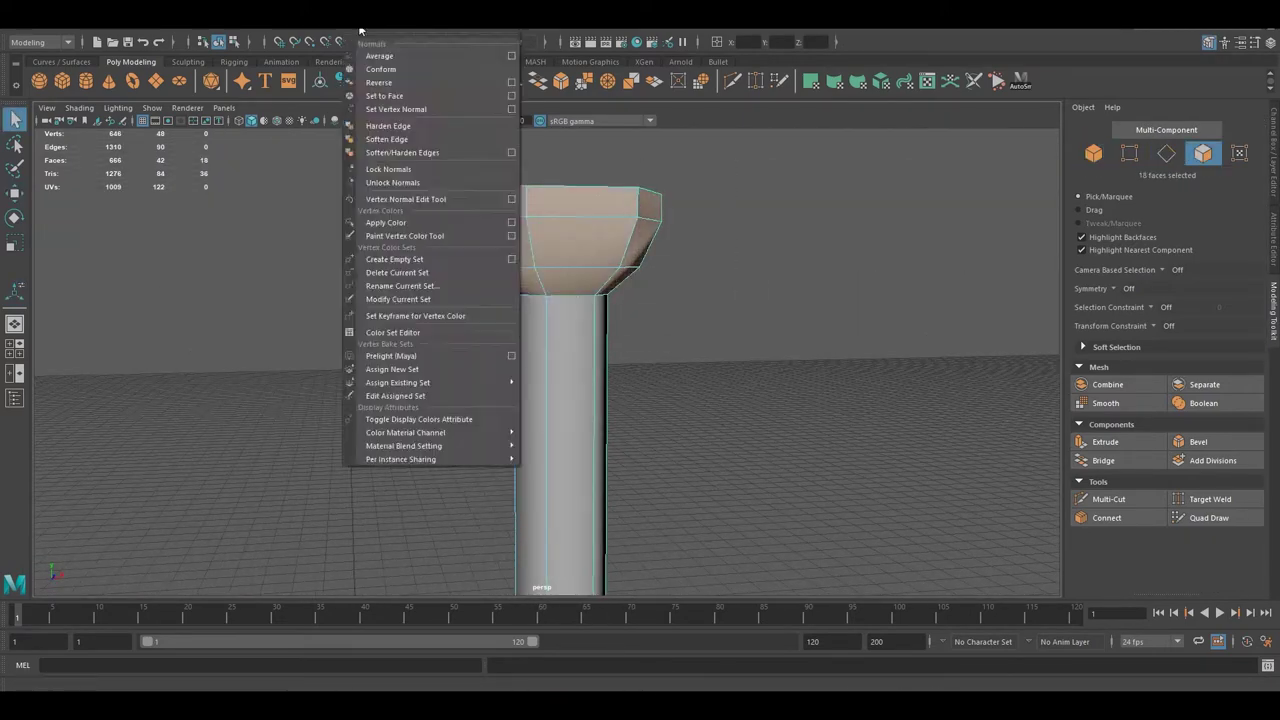
{"action": "left_click", "coordinate": [379, 82]}
{"action": "mouse_move", "coordinate": [749, 221]}
{"action": "left_mouse_down", "text": "alt"}
{"action": "mouse_move", "coordinate": [666, 278]}
{"action": "mouse_move", "coordinate": [408, 148]}
{"action": "left_mouse_up", "text": "alt"}
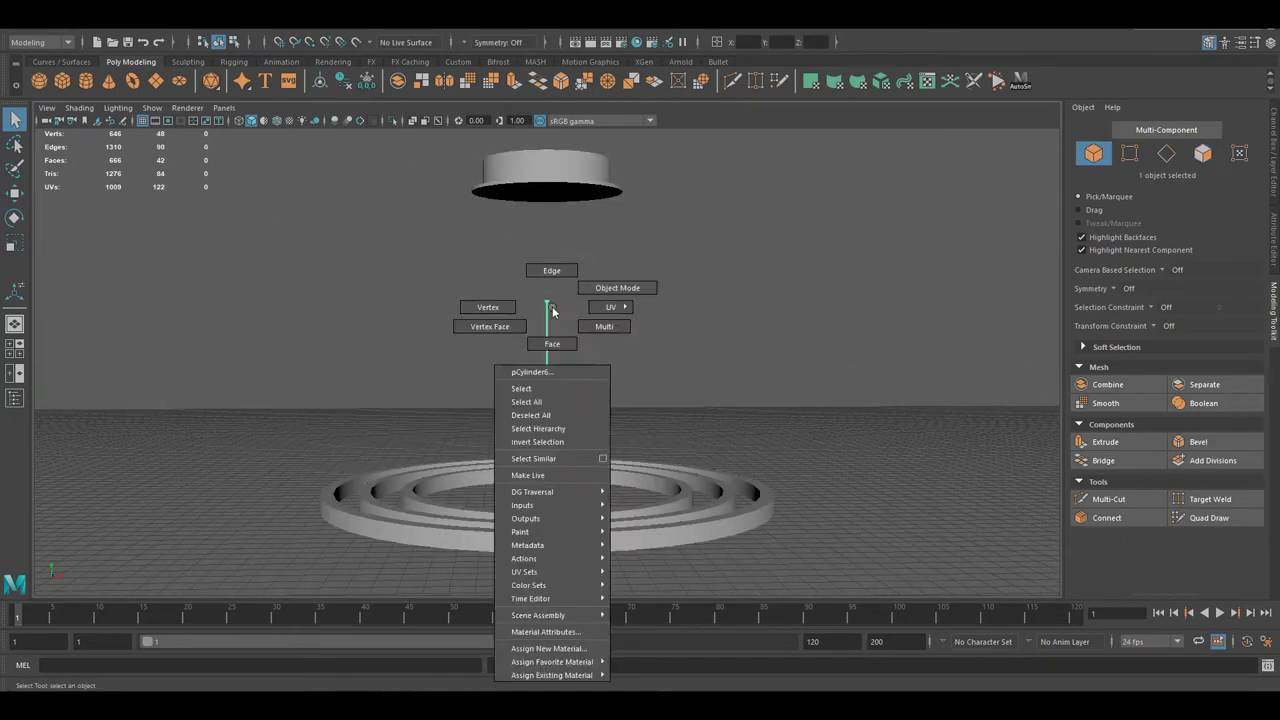
{"action": "mouse_move", "coordinate": [552, 312]}
{"action": "right_mouse_down", "text": "alt"}
{"action": "mouse_move", "coordinate": [502, 312]}
{"action": "mouse_move", "coordinate": [560, 304]}
{"action": "mouse_move", "coordinate": [532, 236]}
{"action": "right_mouse_up", "text": "alt"}
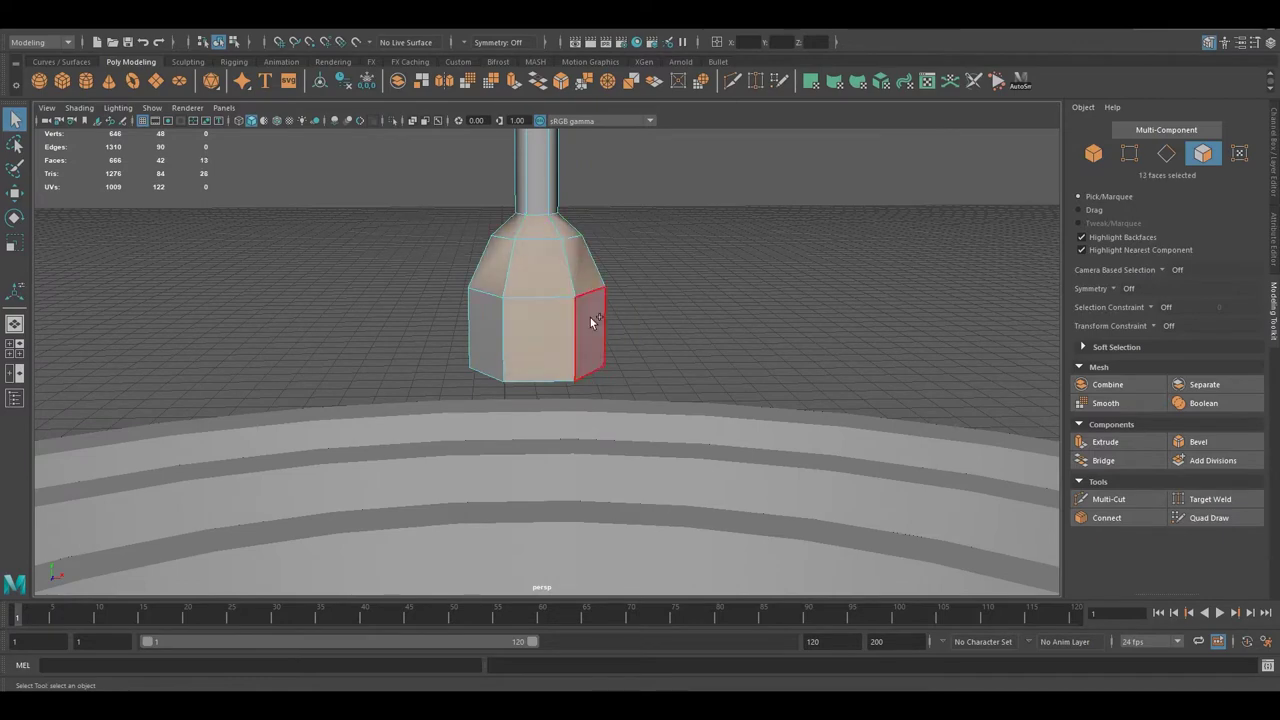
- Return to object mode, frame the lamp, and switch to a wireframe top view
{"action": "key", "text": "F8"}
{"action": "key", "text": "f"}
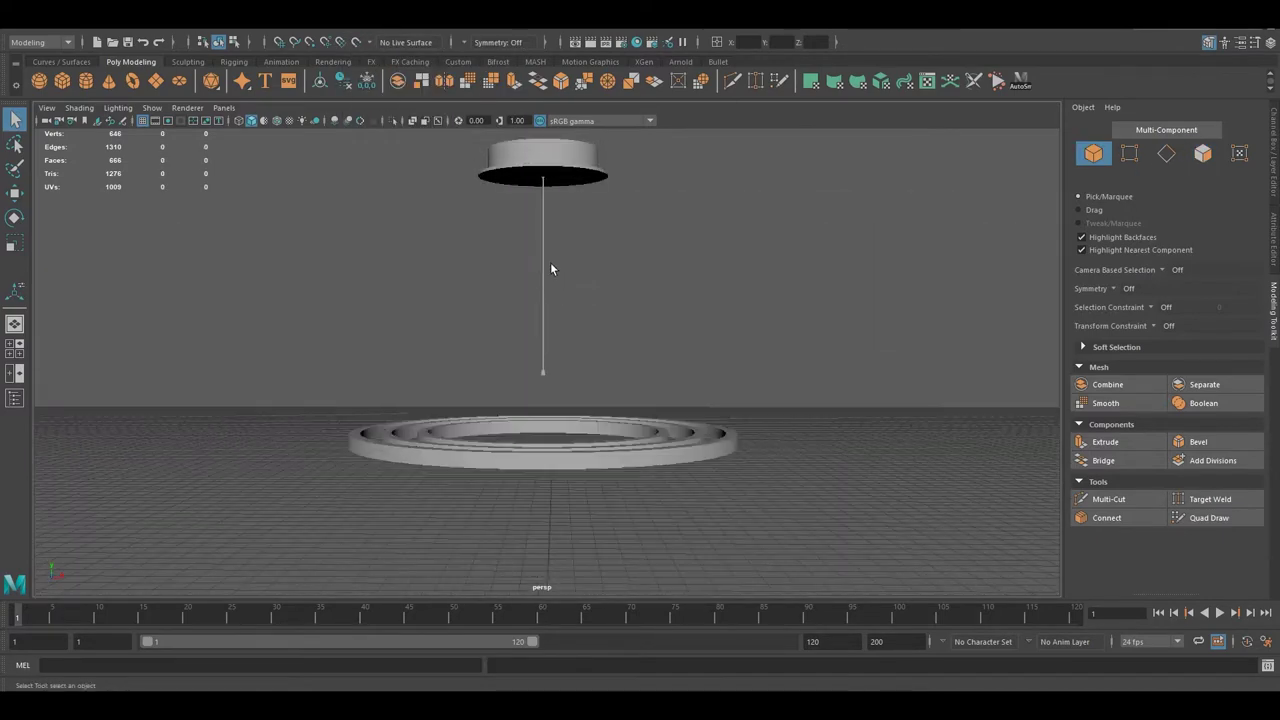
{"action": "key", "text": "space"}
{"action": "key", "text": "space"}
{"action": "key", "text": "4"}
{"action": "key", "text": "w"}
{"action": "key", "text": "f"}
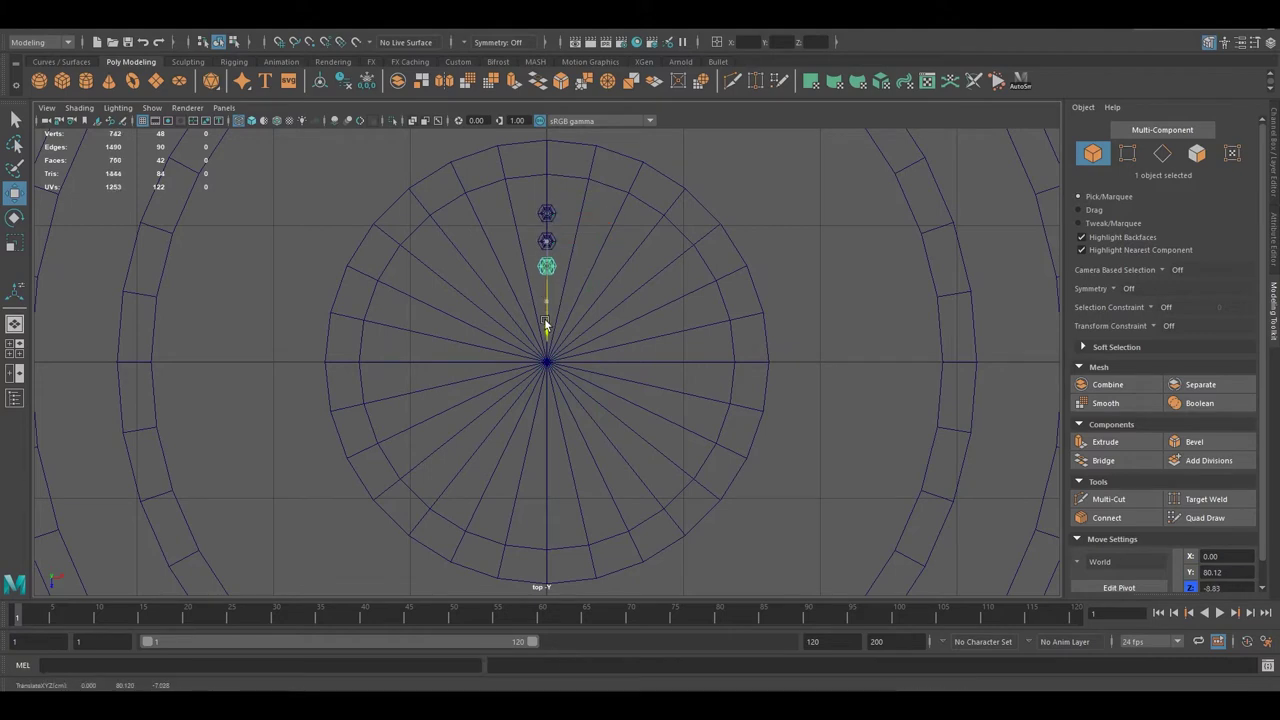
- Space the lamps out along a line from the centre in the top view
{"action": "key", "text": "q"}
{"action": "left_click", "coordinate": [543, 288]}
{"action": "middle_click_drag", "start_coordinate": [556, 160], "coordinate": [544, 215], "text": "alt"}
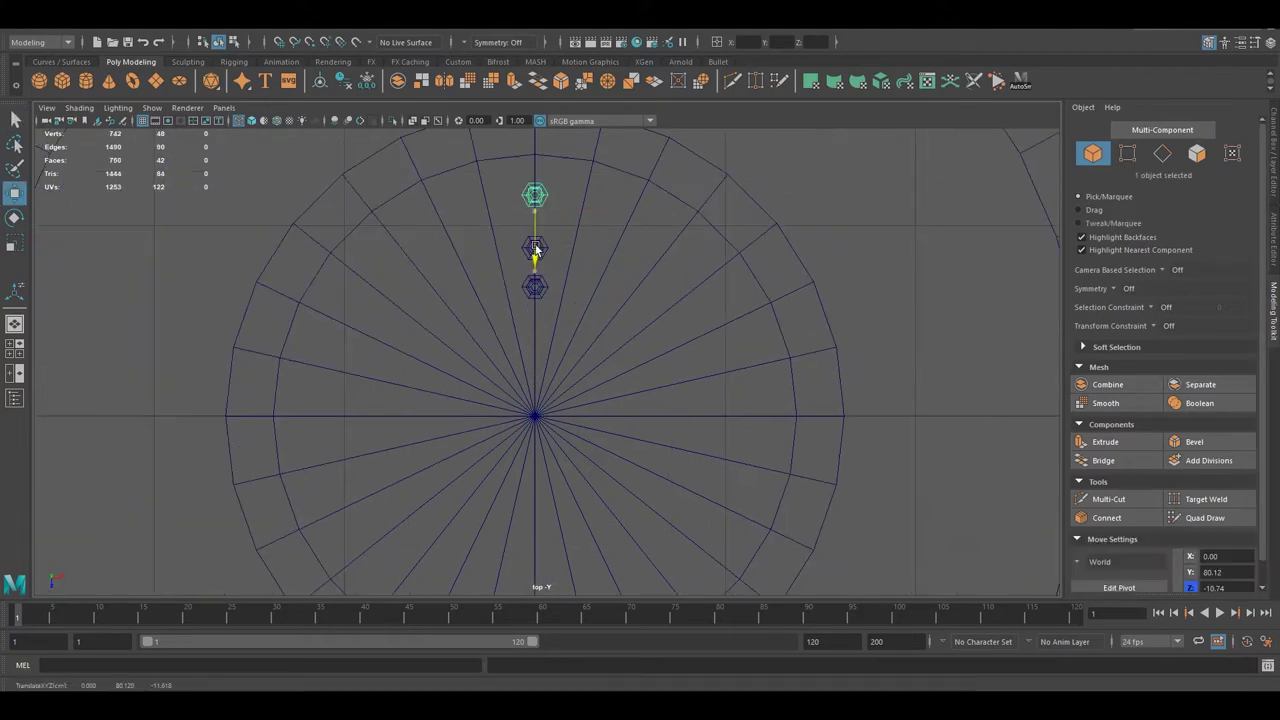
{"action": "key", "text": "q"}
{"action": "left_click", "coordinate": [540, 275]}
{"action": "scroll", "coordinate": [538, 202], "scroll_direction": "down", "scroll_amount": 1}
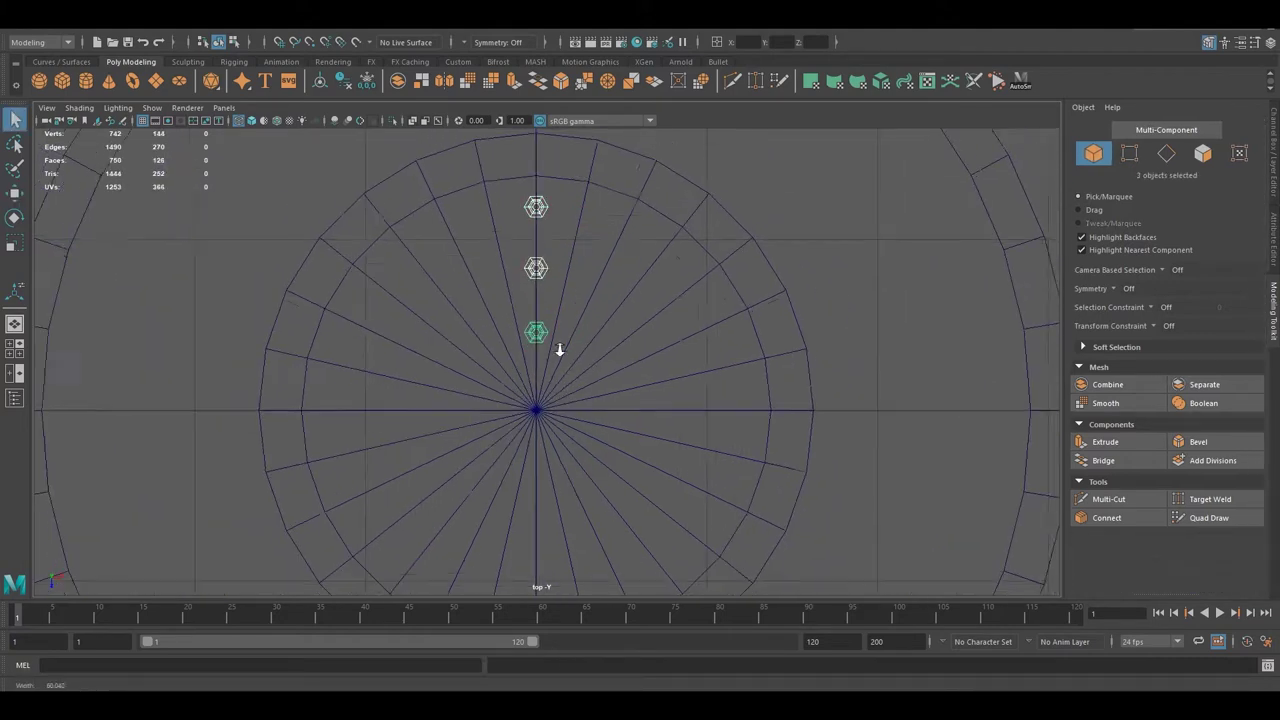
{"action": "scroll", "coordinate": [559, 349], "scroll_direction": "down", "scroll_amount": 1}
- Merge the three lamps into one object and bring up the Duplicate Special options
{"action": "key", "text": "w"}
{"action": "key", "text": "ctrl+g"}
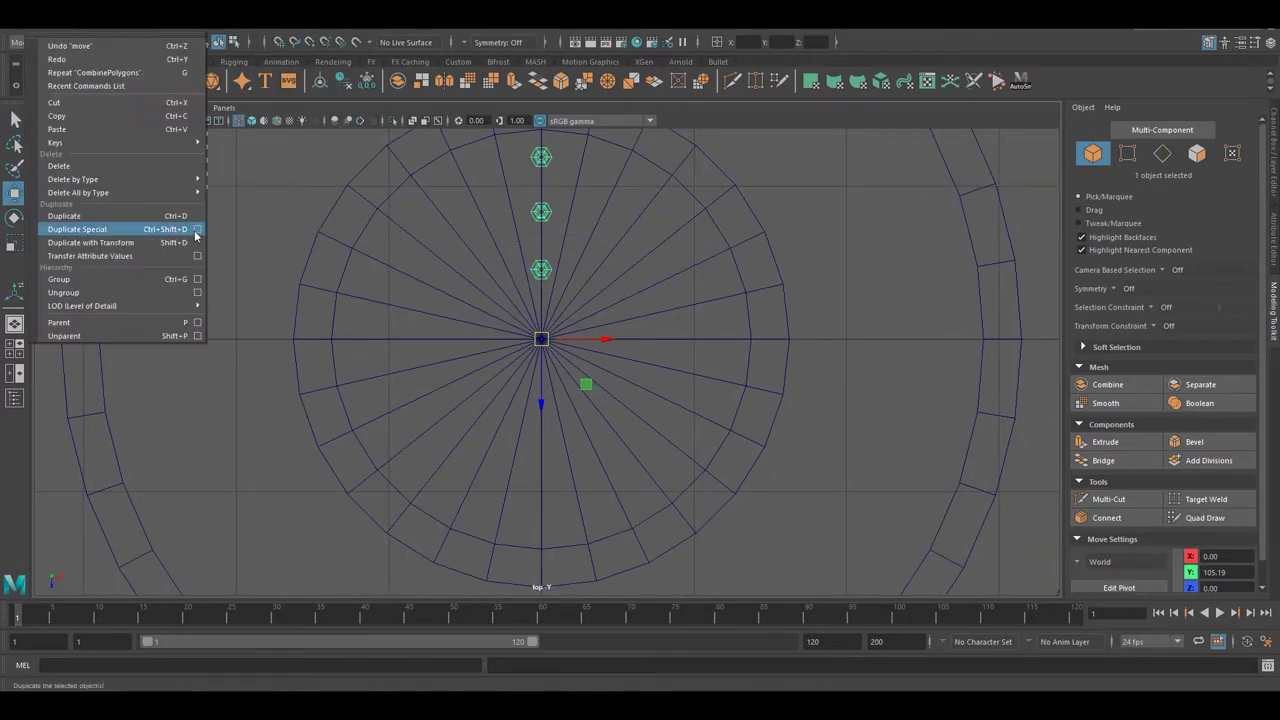
{"action": "left_click", "coordinate": [197, 229]}
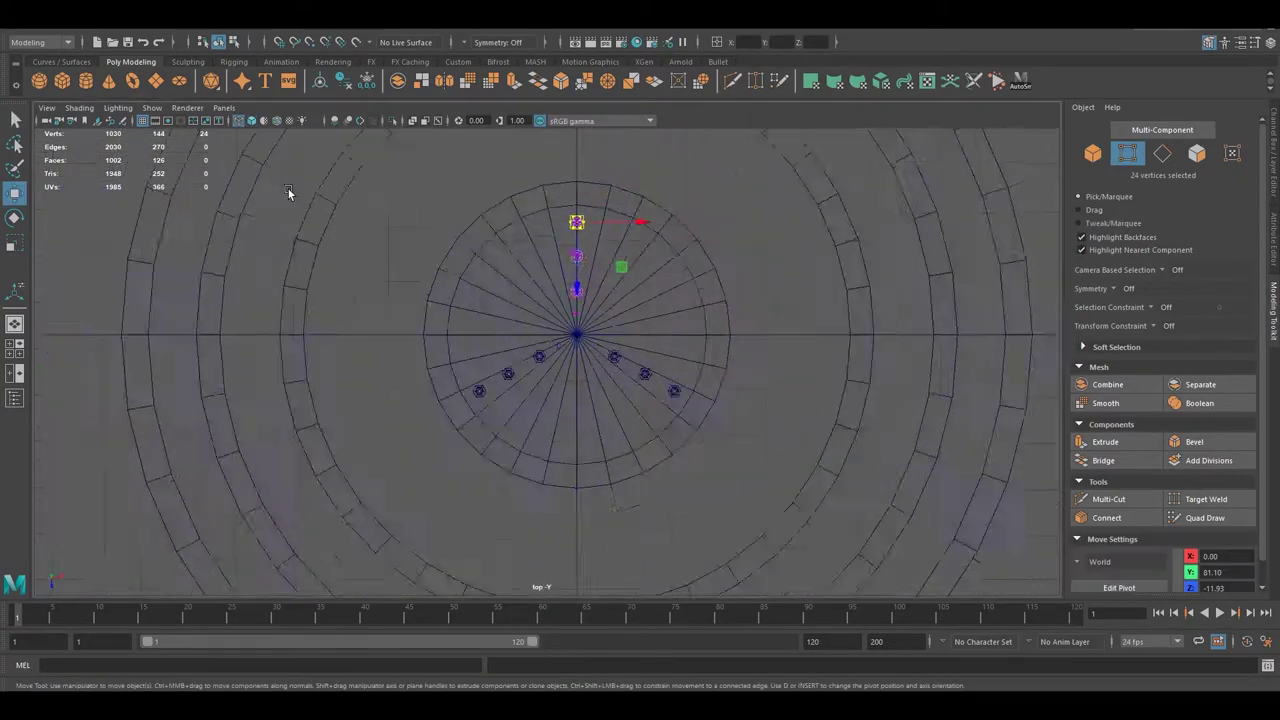
- Move the first lamp's lower vertices outward over the ring in the top view
{"action": "scroll", "coordinate": [288, 189], "scroll_direction": "down", "scroll_amount": 3}
{"action": "left_click_drag", "start_coordinate": [531, 420], "coordinate": [531, 175]}
{"action": "key", "text": "space"}
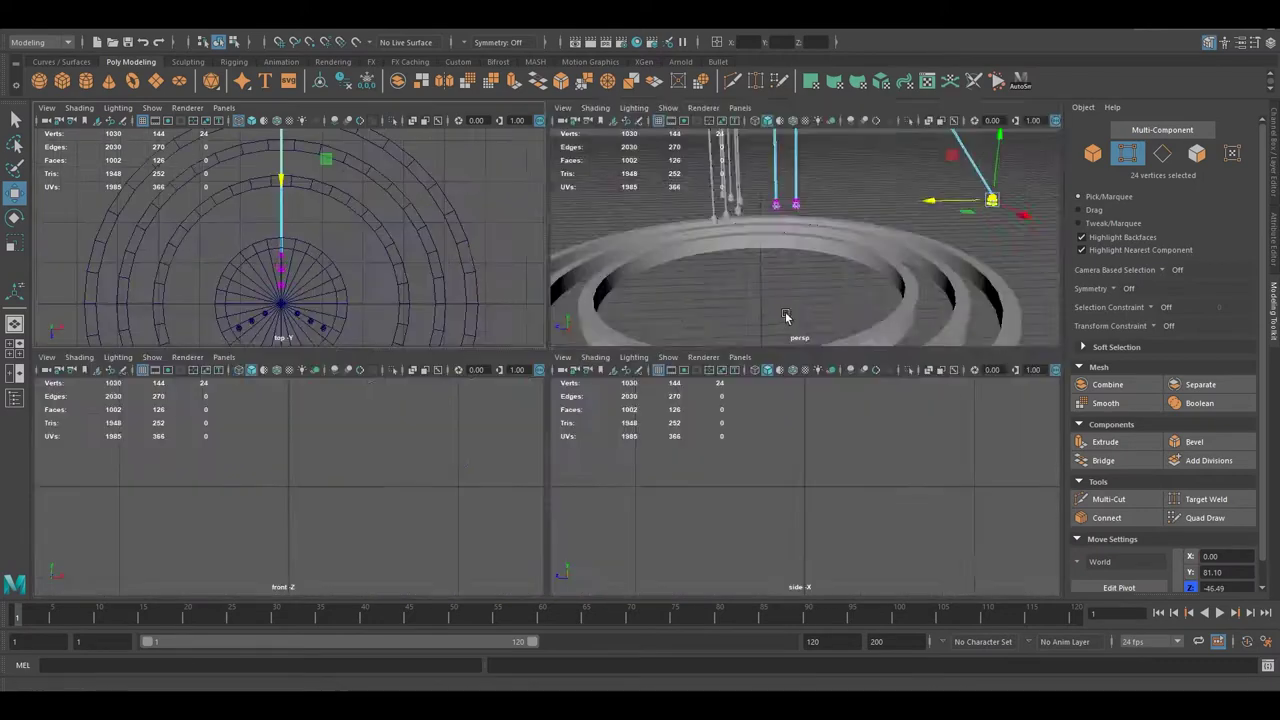
{"action": "mouse_move", "coordinate": [730, 247]}
{"action": "left_mouse_down", "text": "alt"}
{"action": "mouse_move", "coordinate": [827, 235]}
{"action": "mouse_move", "coordinate": [707, 218]}
{"action": "left_mouse_up", "text": "alt"}
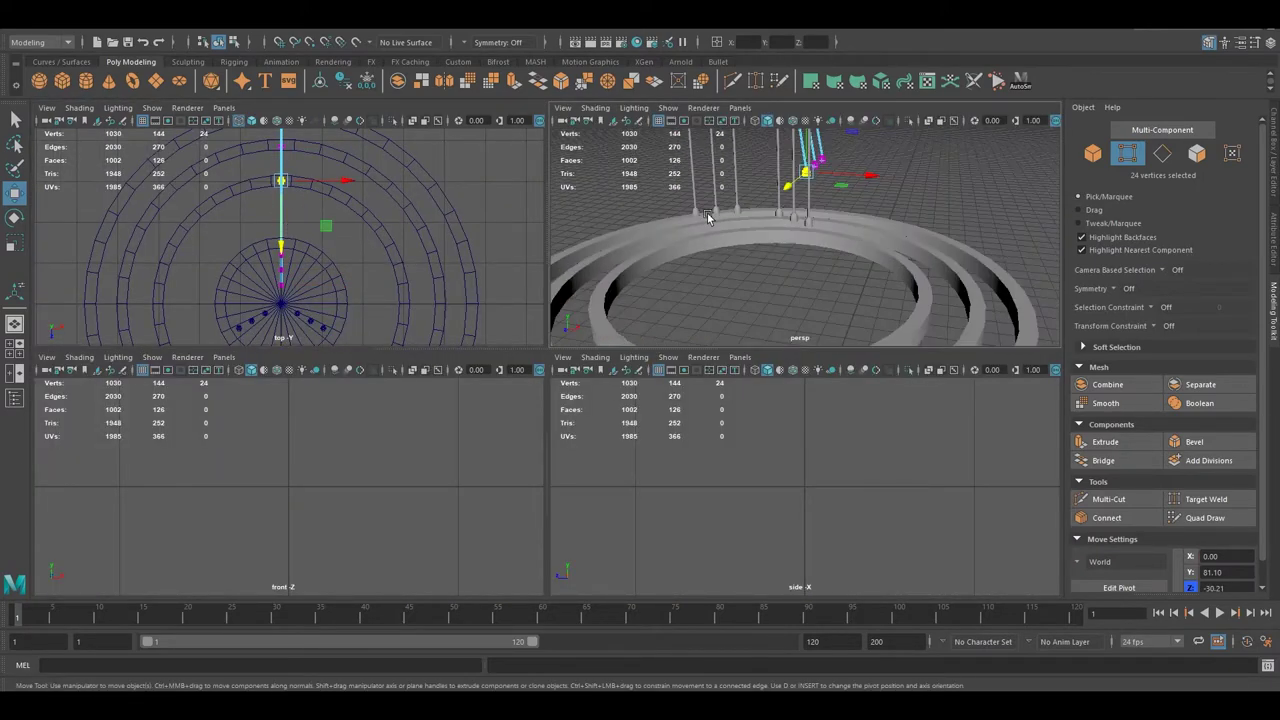
{"action": "key", "text": "ctrl+z"}
{"action": "key", "text": "space"}
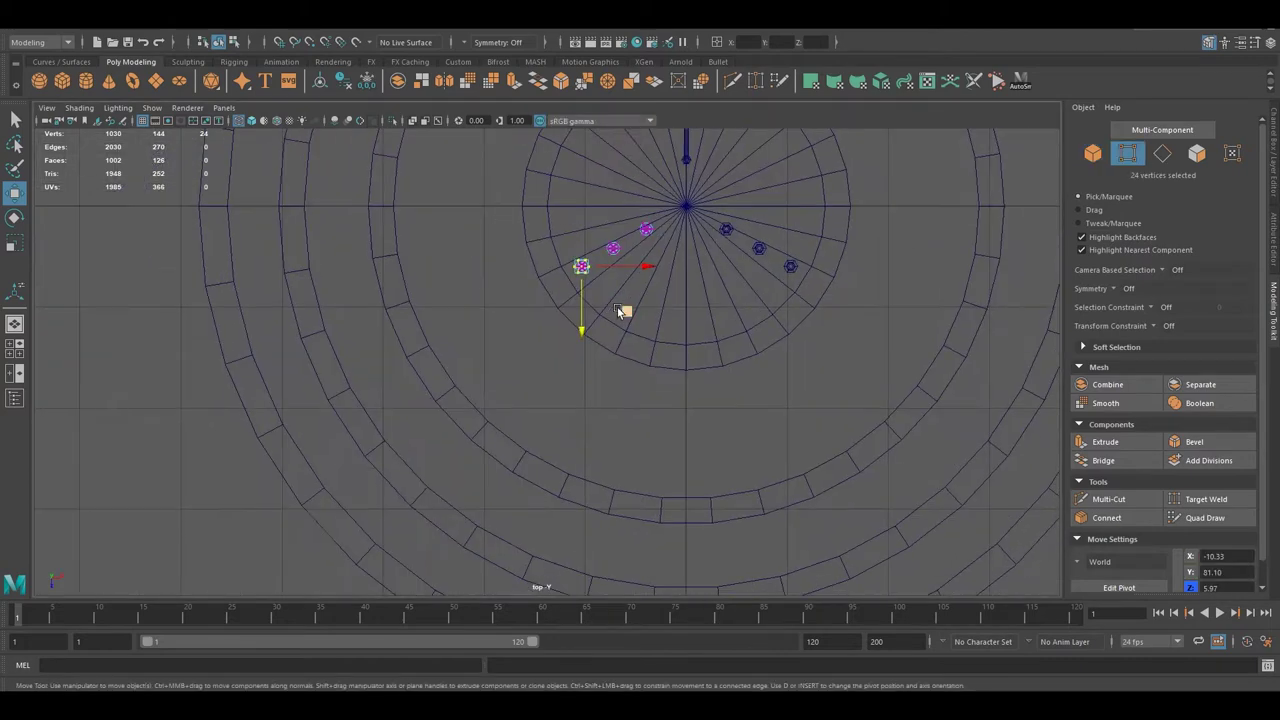
{"action": "key", "text": "space"}
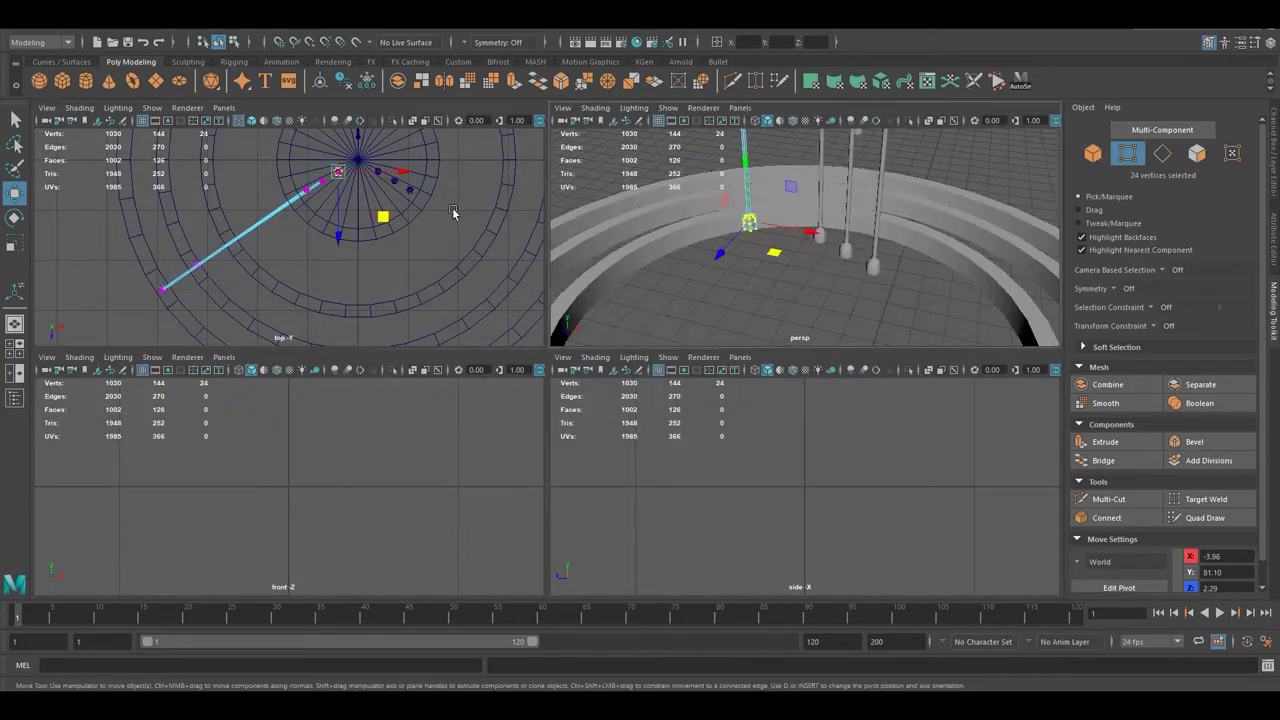
{"action": "mouse_move", "coordinate": [435, 237]}
{"action": "middle_mouse_down"}
{"action": "mouse_move", "coordinate": [420, 313]}
{"action": "mouse_move", "coordinate": [339, 200]}
{"action": "middle_mouse_up"}
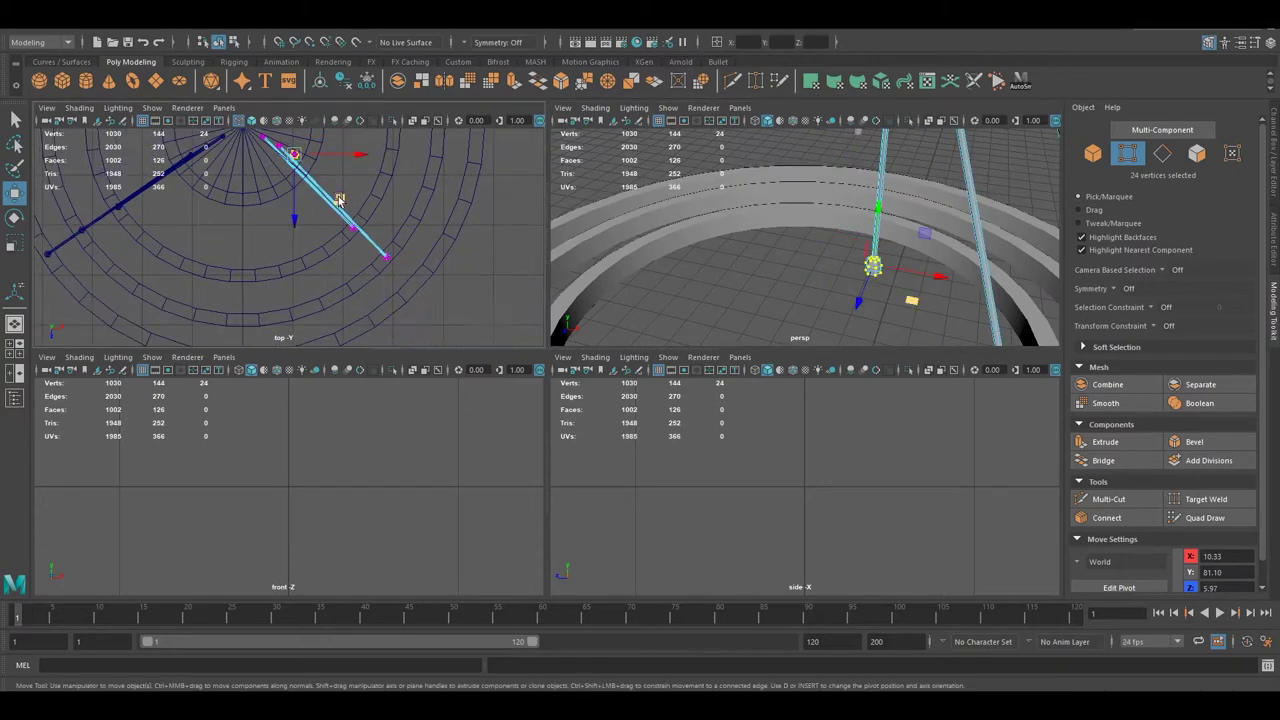
{"action": "scroll", "coordinate": [405, 300], "scroll_direction": "up", "scroll_amount": 2}
- Move the next lamp's vertices outward and review the slanted cables in perspective
{"action": "left_click_drag", "start_coordinate": [261, 210], "coordinate": [413, 330]}
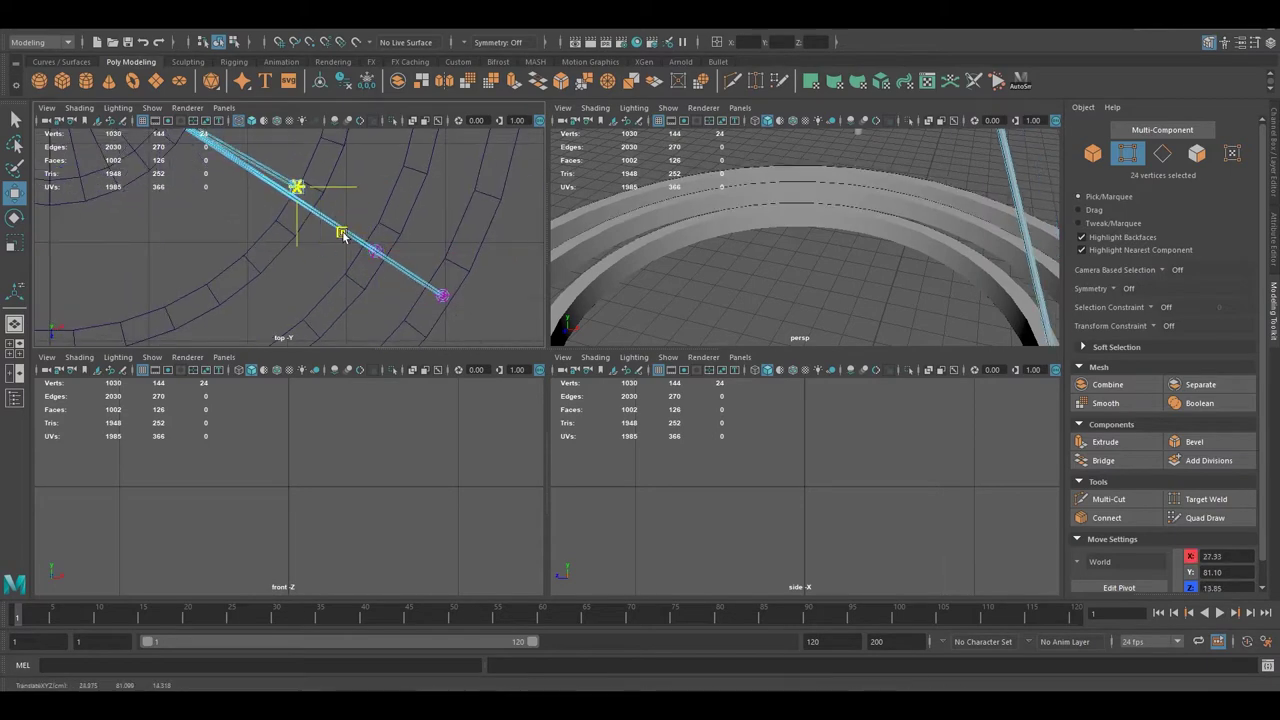
{"action": "key", "text": "space"}
{"action": "left_click_drag", "start_coordinate": [560, 211], "coordinate": [528, 296]}
{"action": "key", "text": "q"}
{"action": "left_click", "coordinate": [551, 256]}
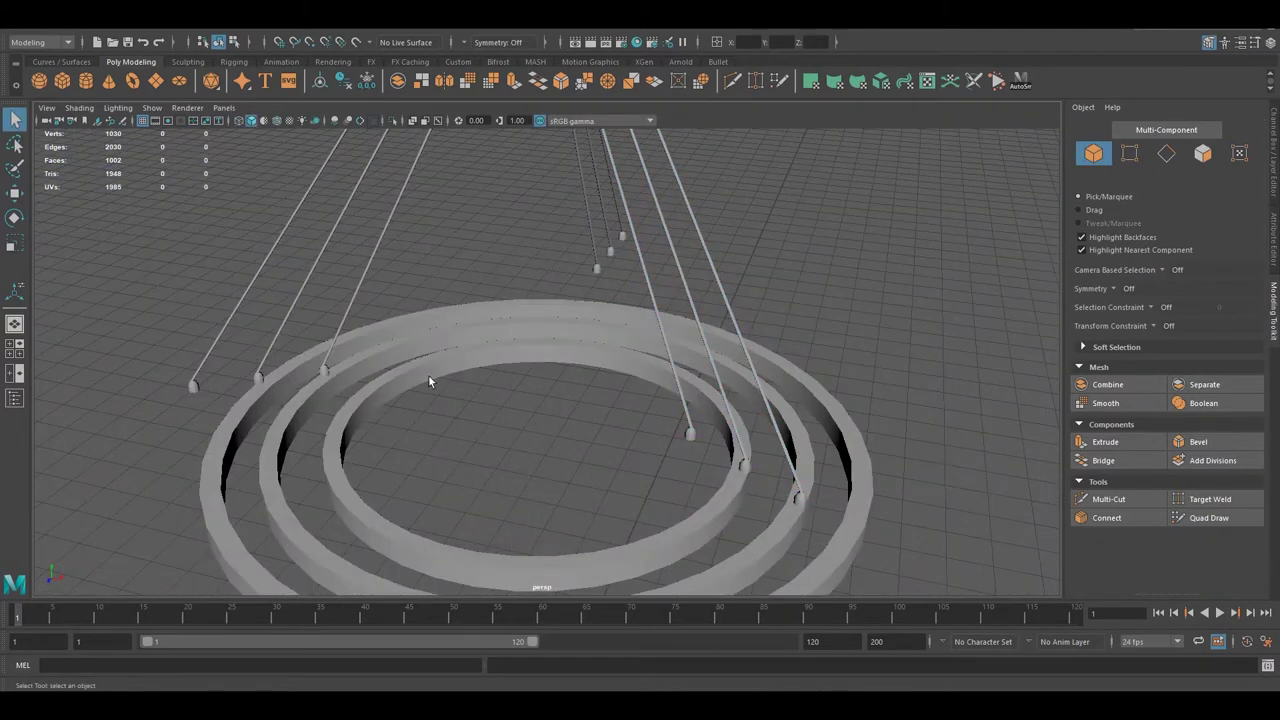
{"action": "scroll", "coordinate": [356, 571], "scroll_direction": "down", "scroll_amount": 5}
- Apply a cylindrical UV projection to the inner ring
{"action": "left_click", "coordinate": [528, 412]}
{"action": "right_click_drag", "start_coordinate": [528, 412], "coordinate": [566, 249], "text": "shift"}
{"action": "left_click", "coordinate": [478, 87]}
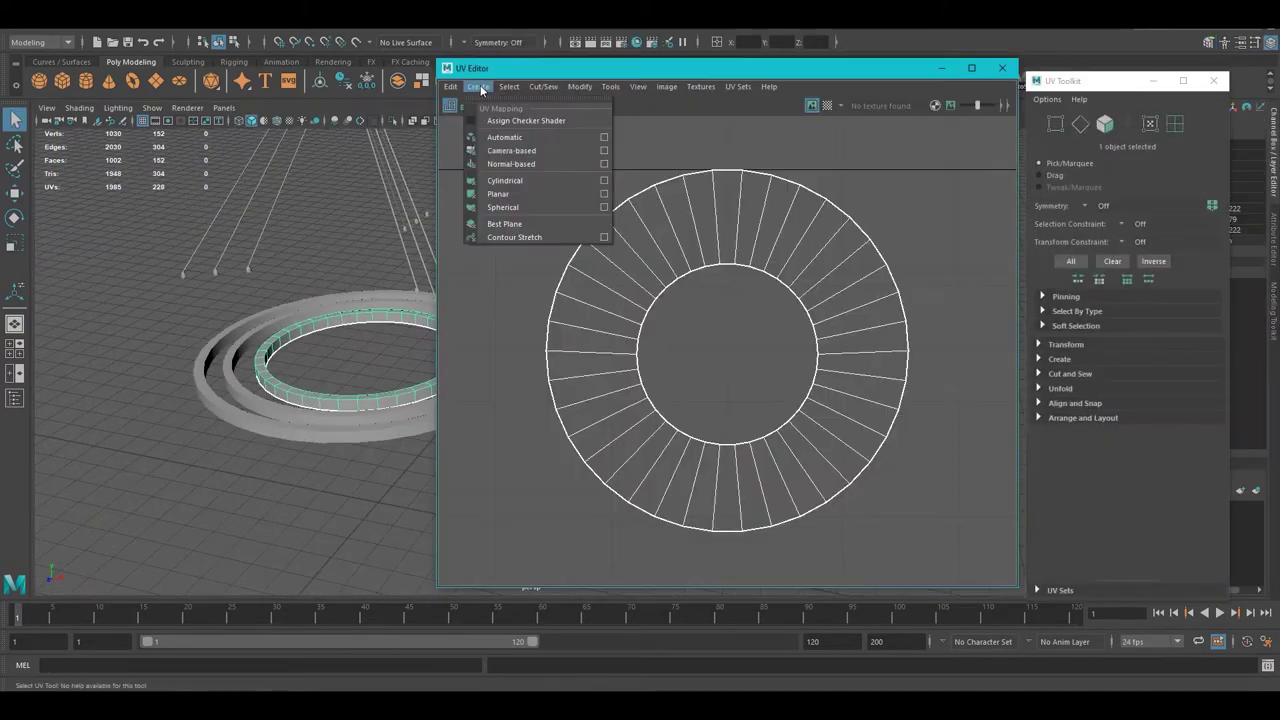
{"action": "left_click", "coordinate": [504, 180]}
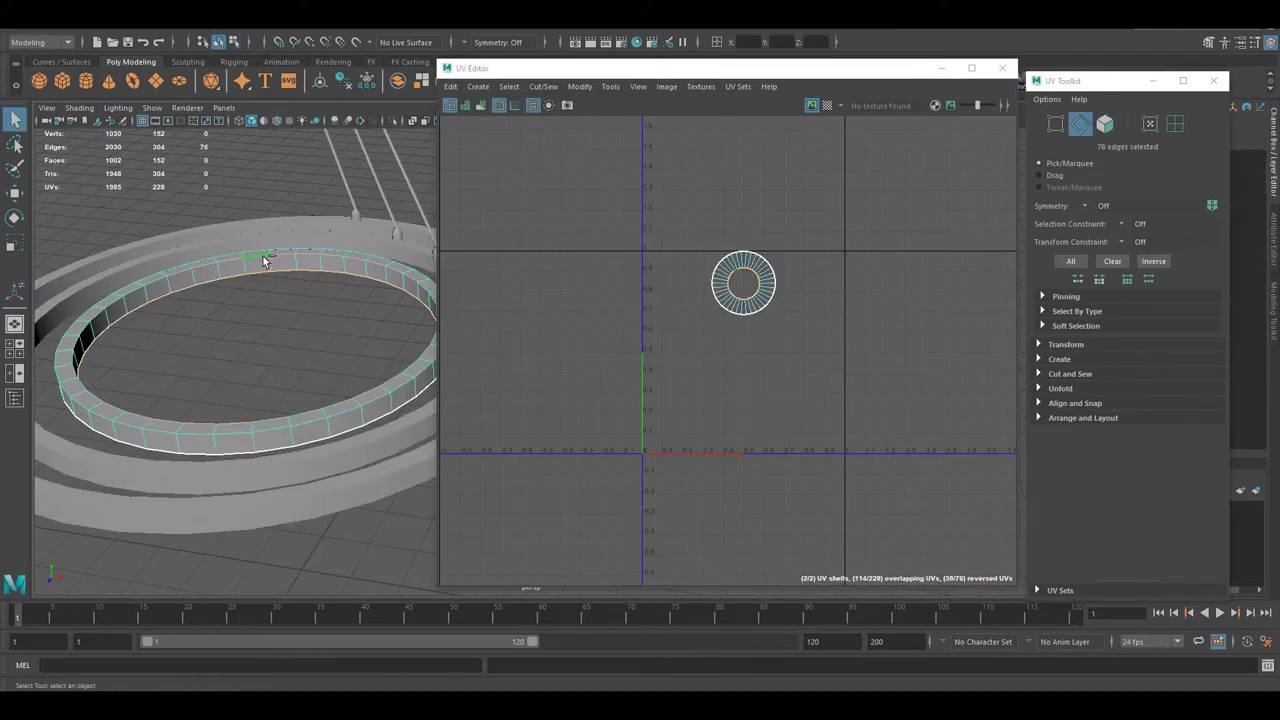
- Select all three rings and give them a cylindrical UV projection
{"action": "key", "text": "F8"}
{"action": "left_click_drag", "start_coordinate": [286, 274], "coordinate": [300, 470]}
{"action": "left_click", "coordinate": [478, 87]}
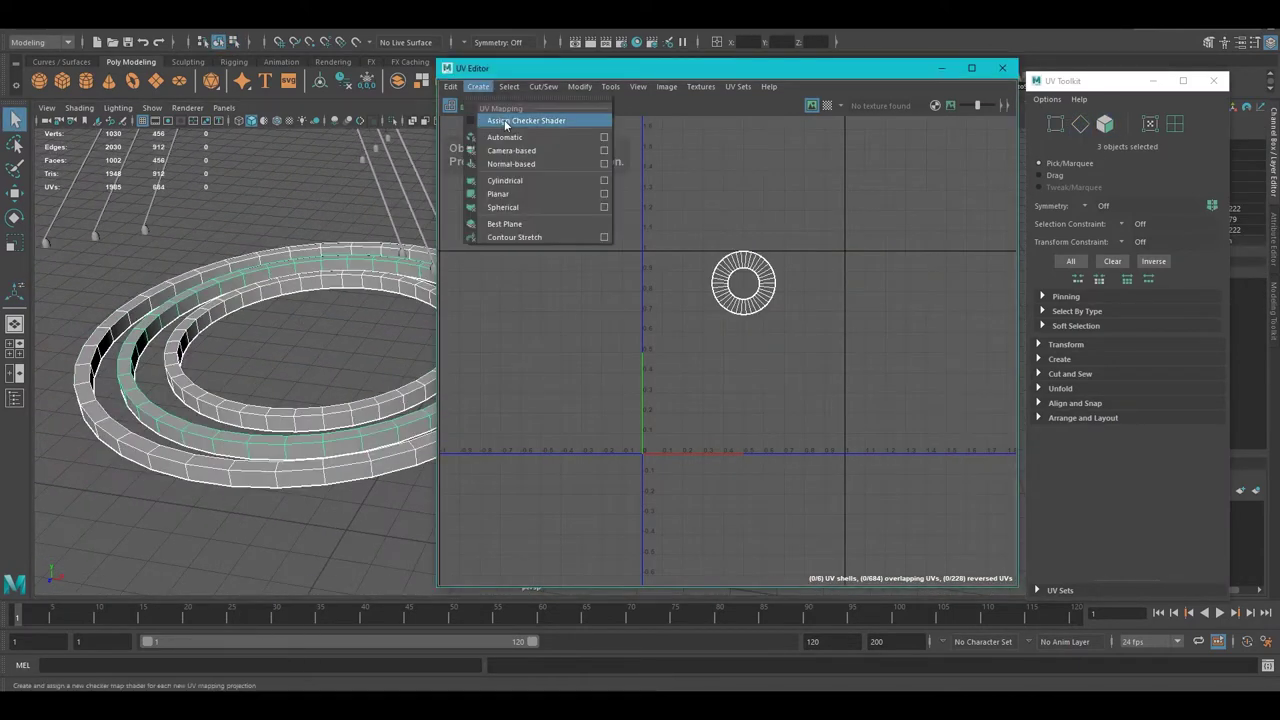
{"action": "left_click", "coordinate": [504, 180]}
{"action": "double_click", "coordinate": [276, 285]}
{"action": "scroll", "coordinate": [294, 343], "scroll_direction": "up", "scroll_amount": 3}
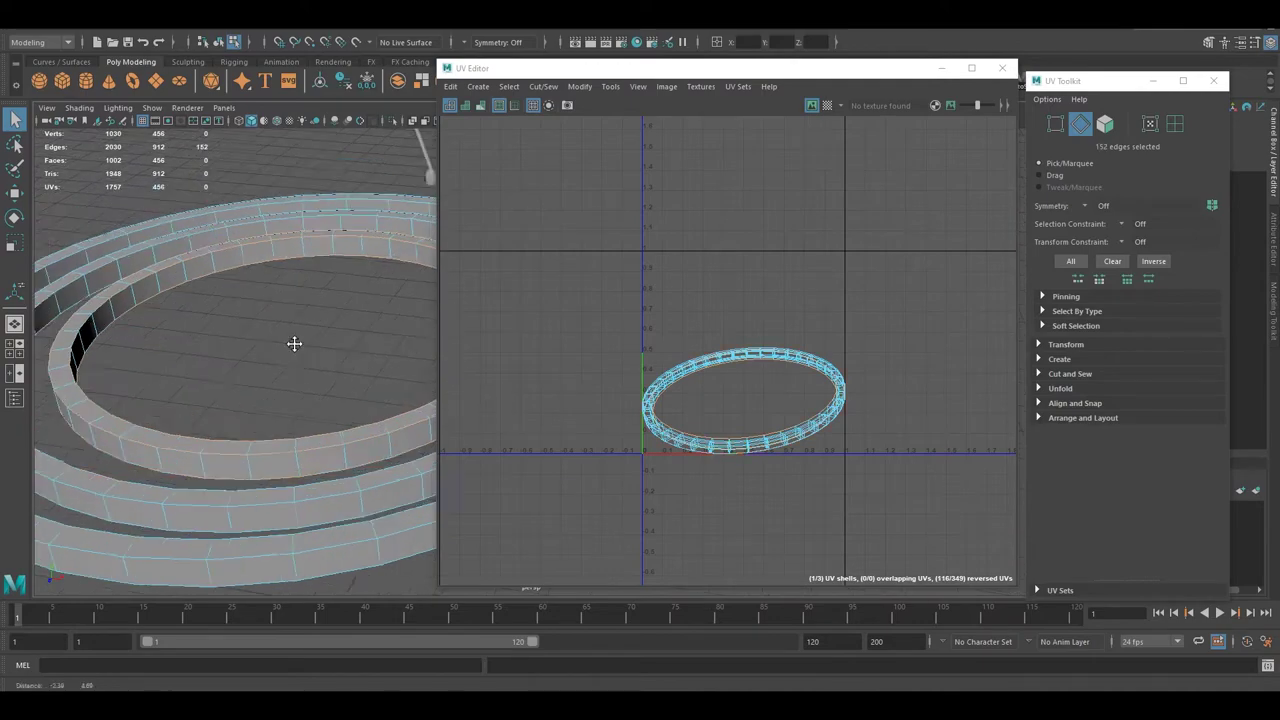
{"action": "scroll", "coordinate": [185, 490], "scroll_direction": "up", "scroll_amount": 2}
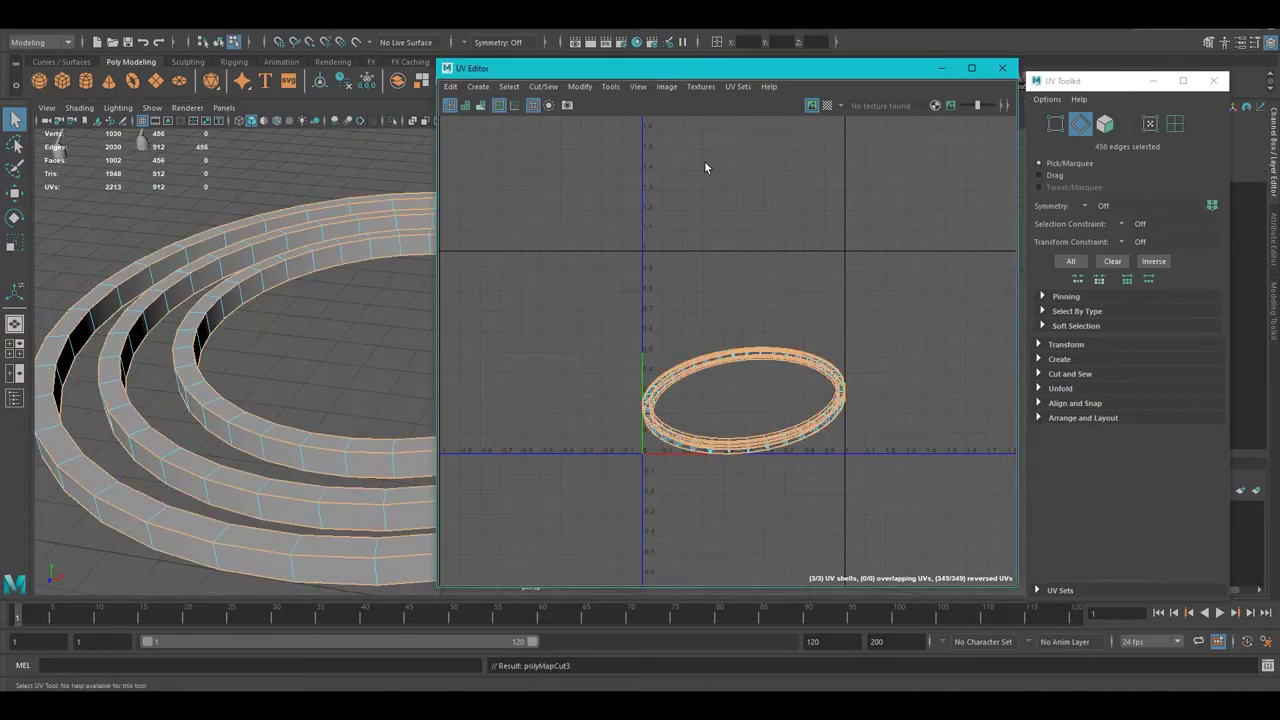
- Reselect the inner ring alone and reapply a cylindrical projection to its UV shells
{"action": "key", "text": "F8"}
{"action": "left_click_drag", "start_coordinate": [239, 249], "coordinate": [315, 323], "text": "alt"}
{"action": "left_click", "coordinate": [287, 303]}
{"action": "key", "text": "f"}
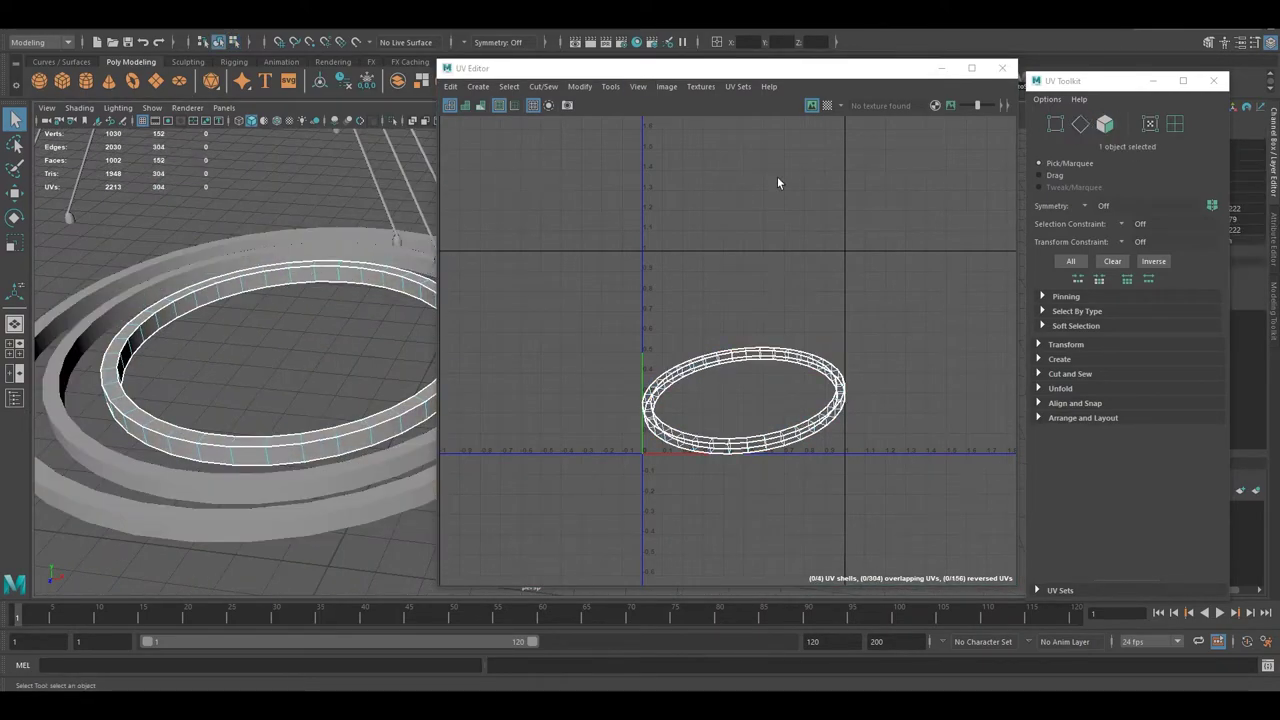
{"action": "left_click", "coordinate": [1176, 125]}
{"action": "left_click", "coordinate": [478, 86]}
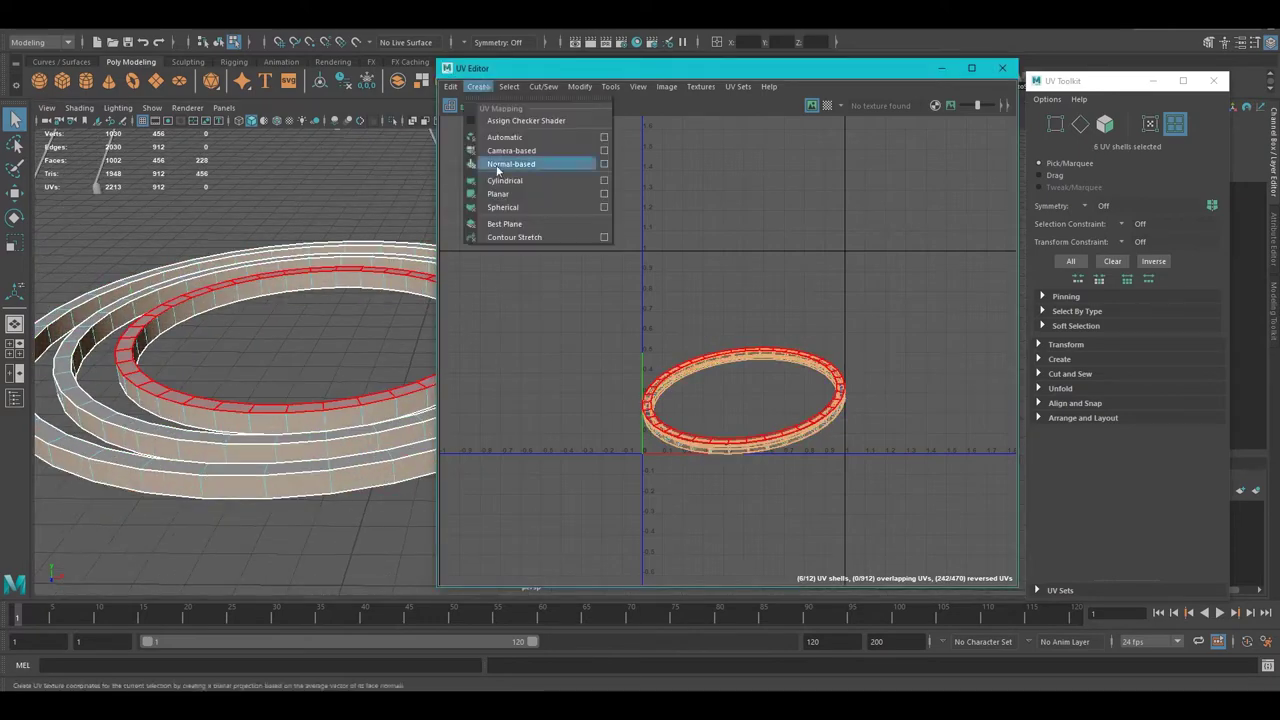
{"action": "left_click", "coordinate": [530, 165]}
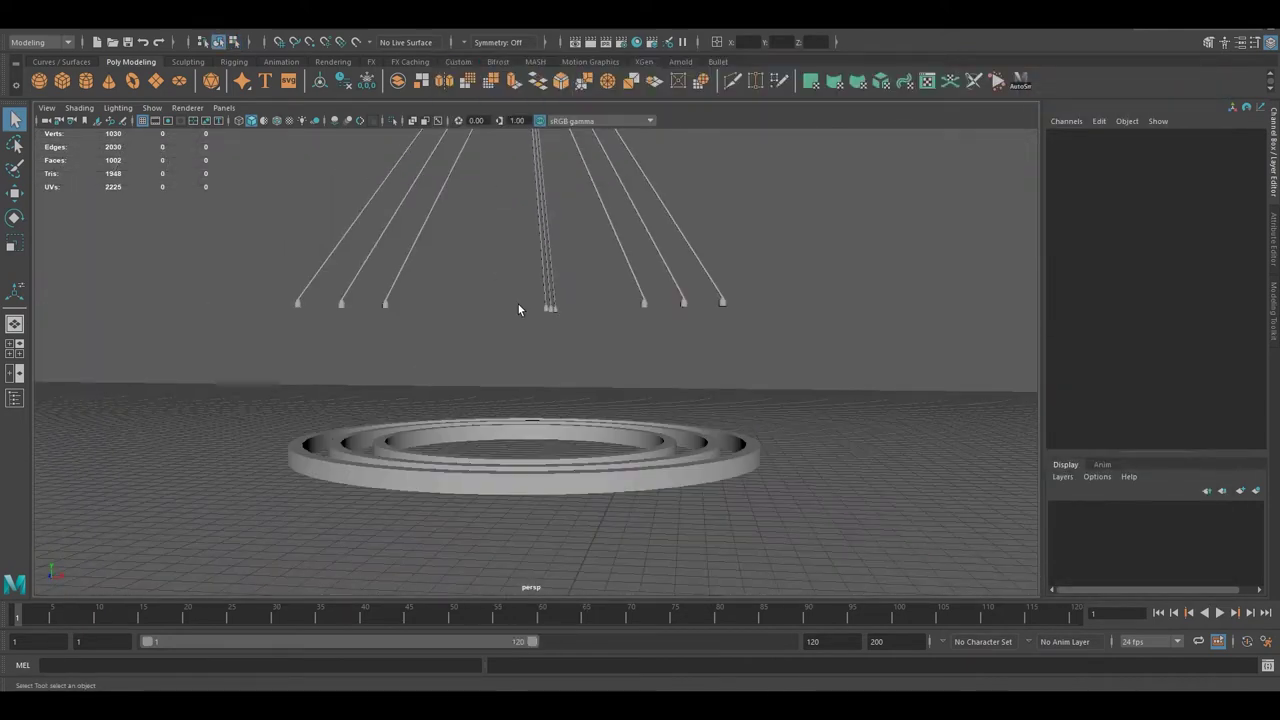
- Select the edge loops around each lamp cap, cut them into separate UV shells, and close the UV Editor
{"action": "left_click", "coordinate": [520, 309]}
{"action": "mouse_move", "coordinate": [518, 309]}
{"action": "left_mouse_down", "text": "alt"}
{"action": "mouse_move", "coordinate": [502, 326]}
{"action": "mouse_move", "coordinate": [534, 295]}
{"action": "mouse_move", "coordinate": [513, 223]}
{"action": "mouse_move", "coordinate": [513, 333]}
{"action": "left_mouse_up", "text": "alt"}
{"action": "left_click", "coordinate": [525, 317]}
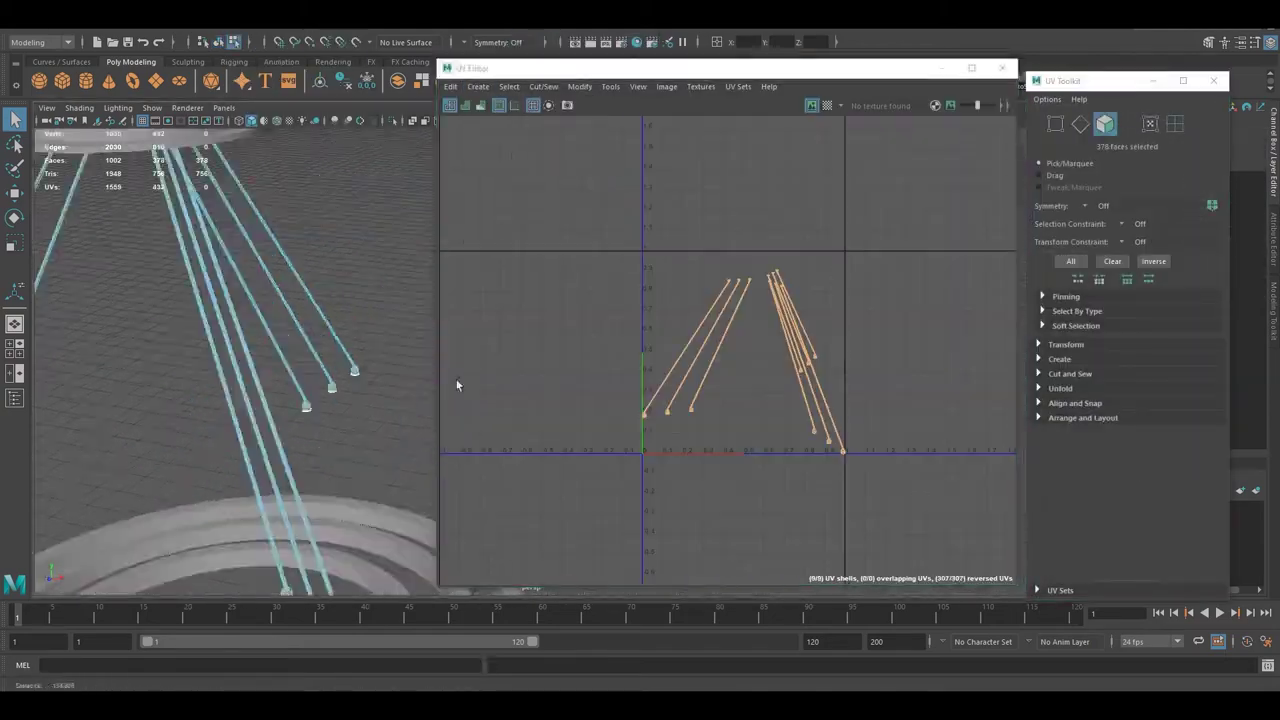
{"action": "left_click_drag", "start_coordinate": [309, 370], "coordinate": [372, 440], "text": "alt"}
{"action": "left_click_drag", "start_coordinate": [438, 300], "coordinate": [737, 300]}
{"action": "mouse_move", "coordinate": [420, 330]}
{"action": "left_mouse_down", "text": "alt"}
{"action": "mouse_move", "coordinate": [440, 316]}
{"action": "mouse_move", "coordinate": [458, 245]}
{"action": "left_mouse_up", "text": "alt"}
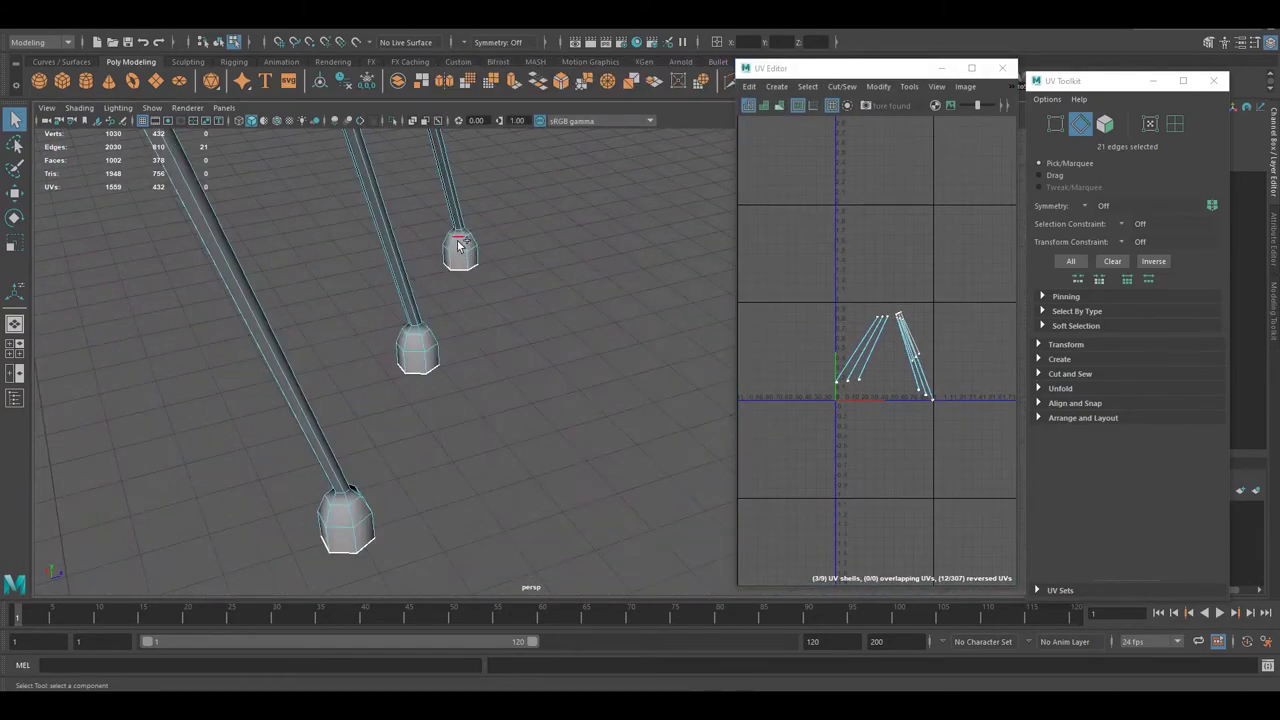
{"action": "double_click", "coordinate": [333, 514], "text": "shift"}
{"action": "mouse_move", "coordinate": [333, 514]}
{"action": "left_mouse_down", "text": "alt"}
{"action": "mouse_move", "coordinate": [403, 343]}
{"action": "mouse_move", "coordinate": [530, 280]}
{"action": "left_mouse_up", "text": "alt"}
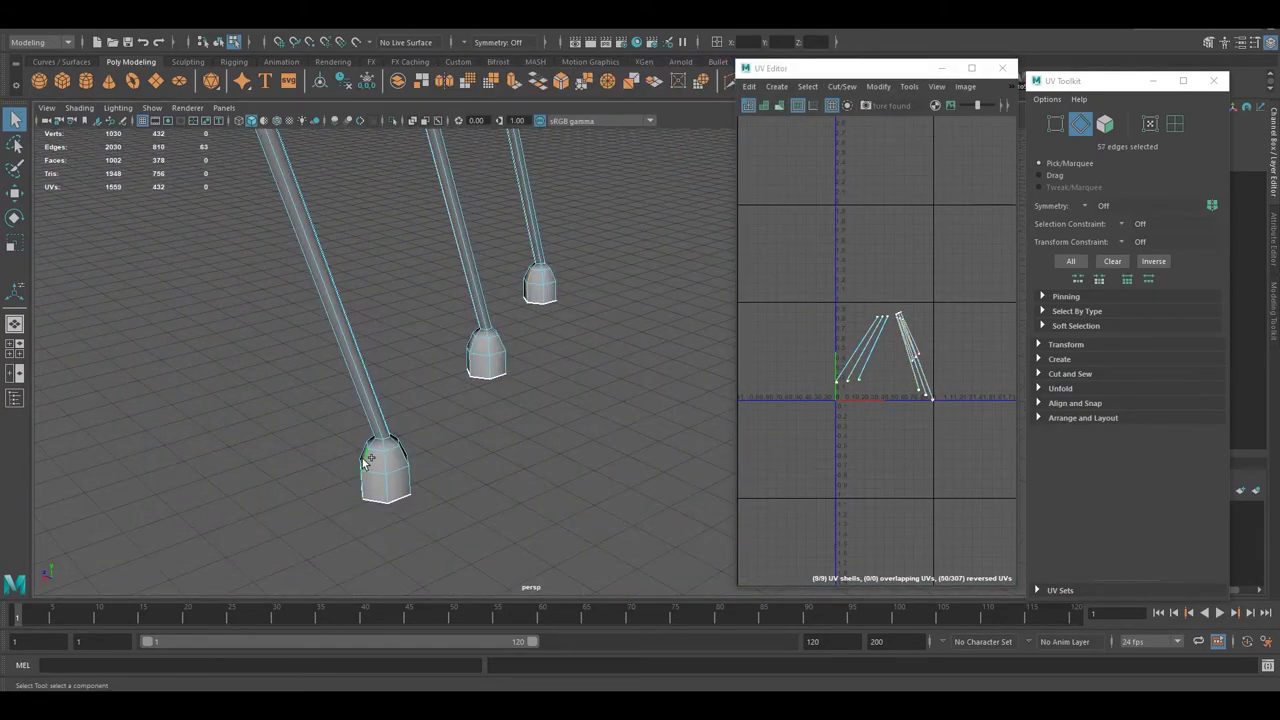
{"action": "left_click_drag", "start_coordinate": [366, 460], "coordinate": [434, 351], "text": "alt"}
{"action": "right_click_drag", "start_coordinate": [878, 230], "coordinate": [878, 196]}
{"action": "left_click_drag", "start_coordinate": [737, 300], "coordinate": [514, 300]}
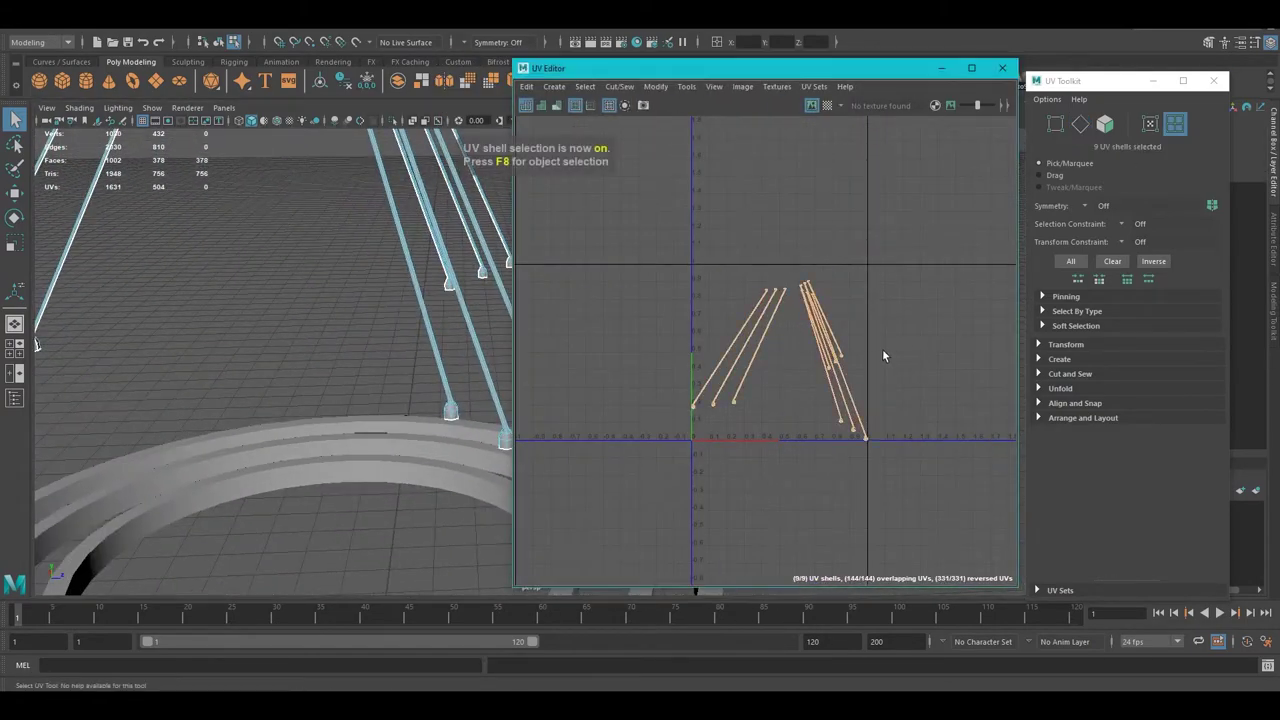
{"action": "key", "text": "F8"}
{"action": "left_click", "coordinate": [1002, 67]}
- Select the small canopy cylinder, open its UV editing windows, and switch to edge selection
{"action": "left_click", "coordinate": [1213, 80]}
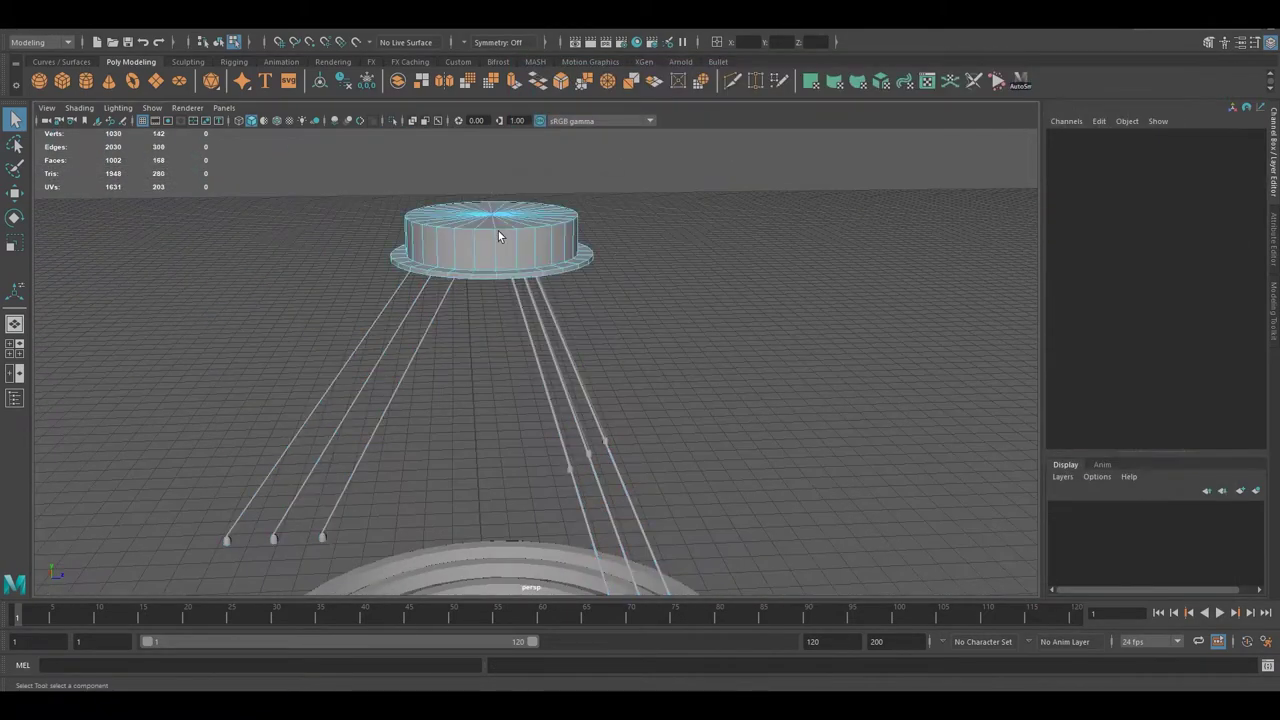
{"action": "right_click_drag", "start_coordinate": [498, 231], "coordinate": [565, 280], "text": "alt"}
{"action": "left_click", "coordinate": [680, 280]}
{"action": "left_click", "coordinate": [530, 360]}
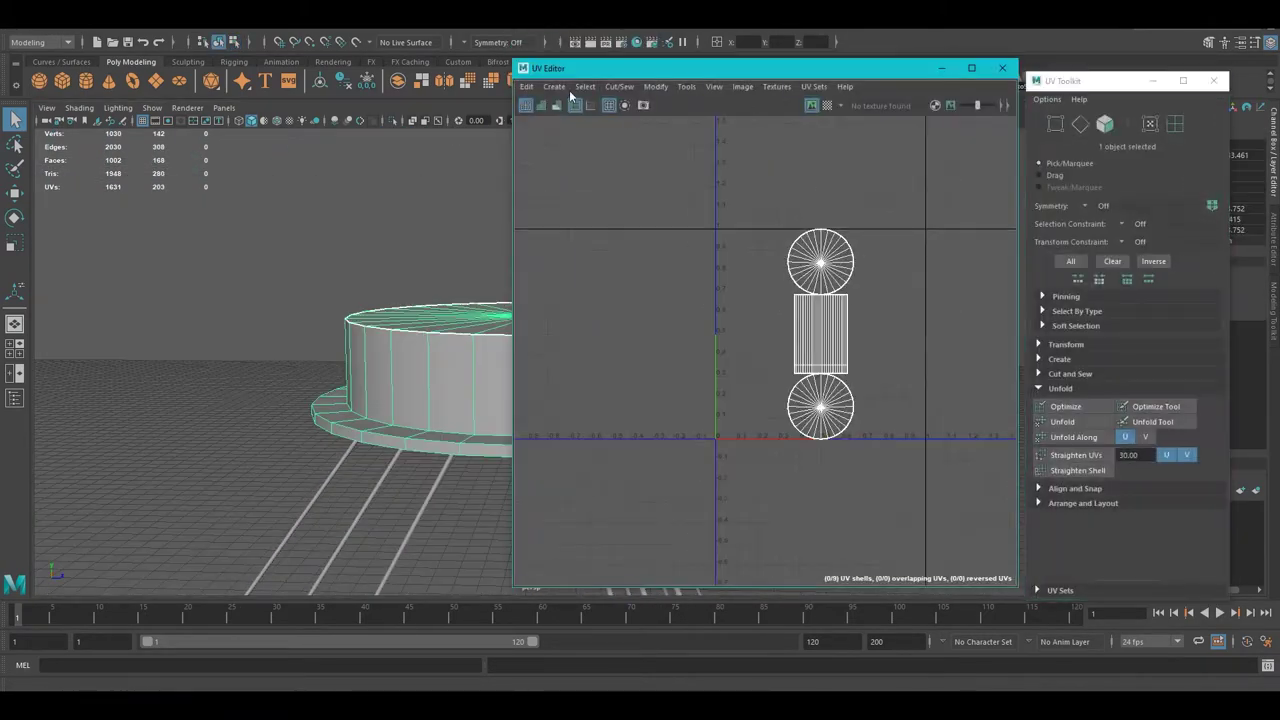
{"action": "right_click", "coordinate": [343, 265]}
{"action": "left_click", "coordinate": [342, 227]}
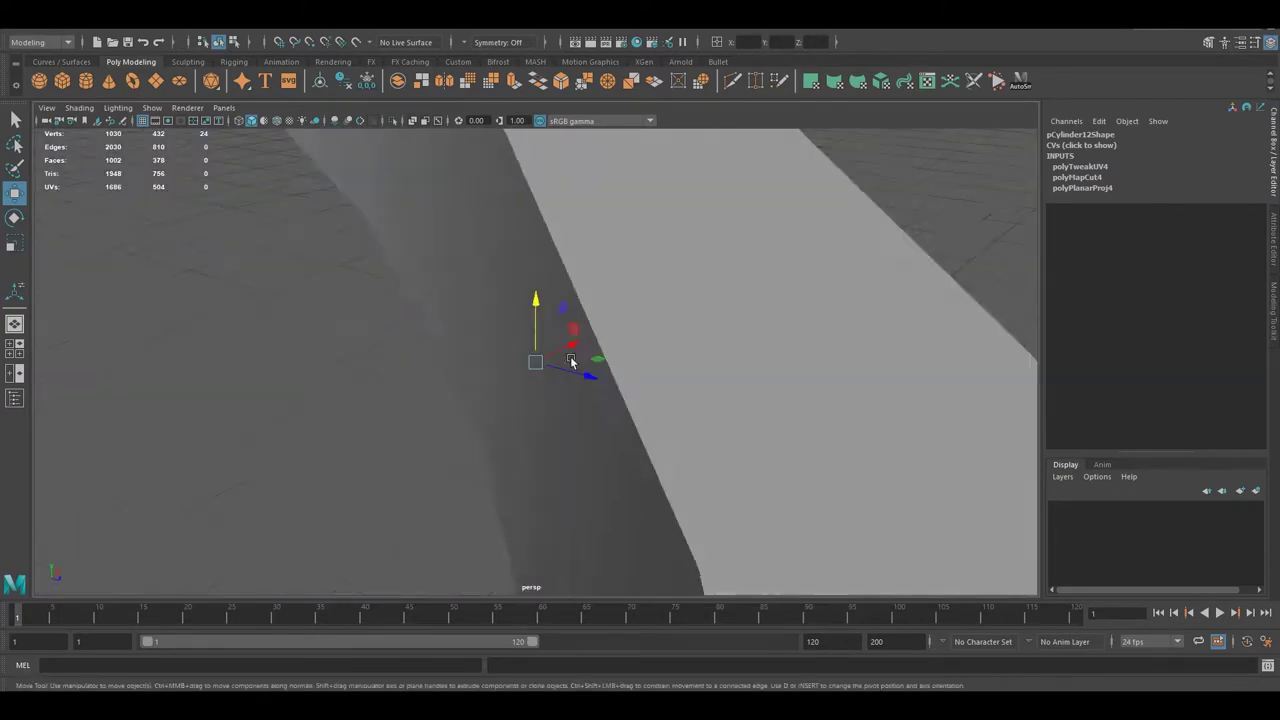
- Zoom out to the full chandelier in object mode, select the top ring, and open the UV editing windows
{"action": "key", "text": "f"}
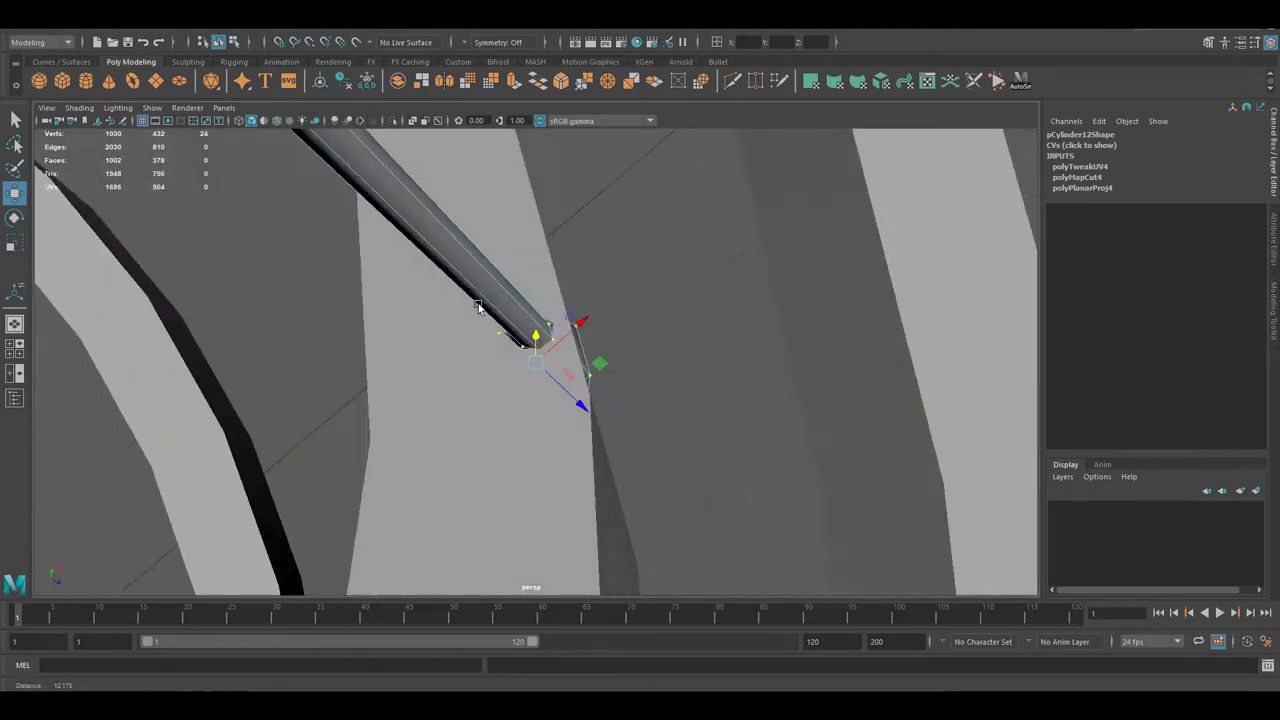
{"action": "scroll", "coordinate": [382, 263], "scroll_direction": "down", "scroll_amount": 5}
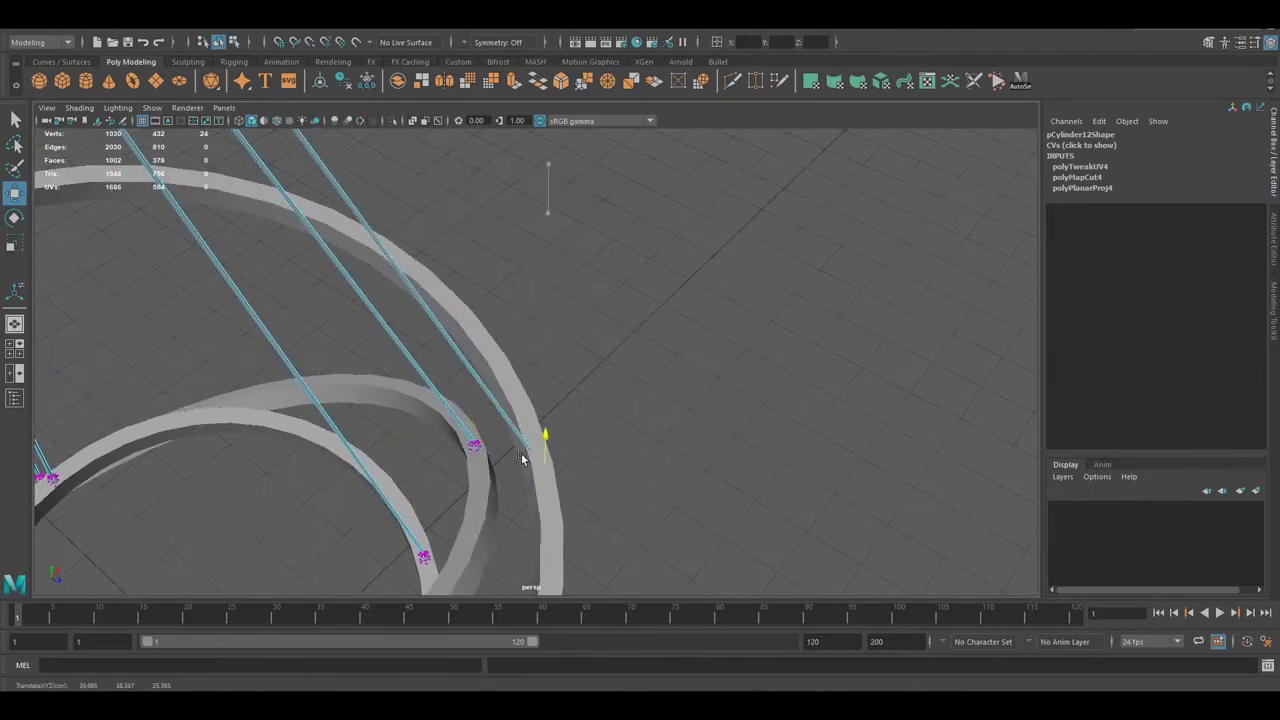
{"action": "key", "text": "f"}
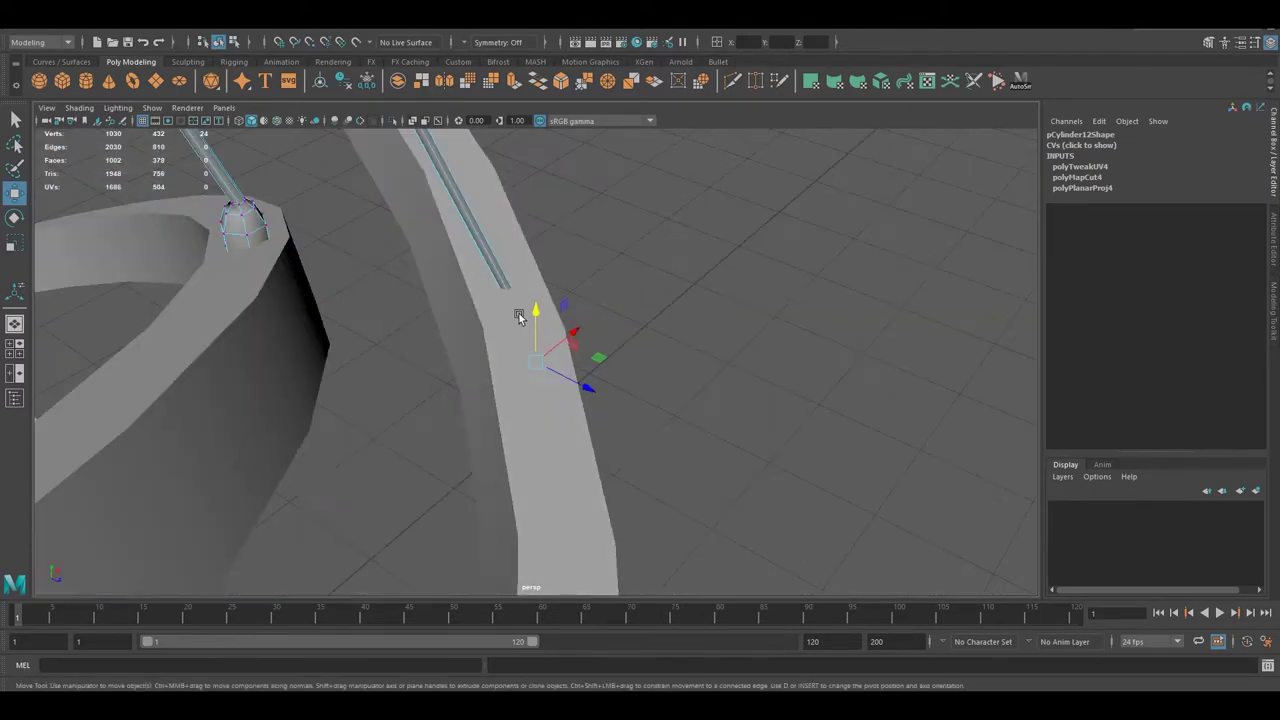
{"action": "key", "text": "a"}
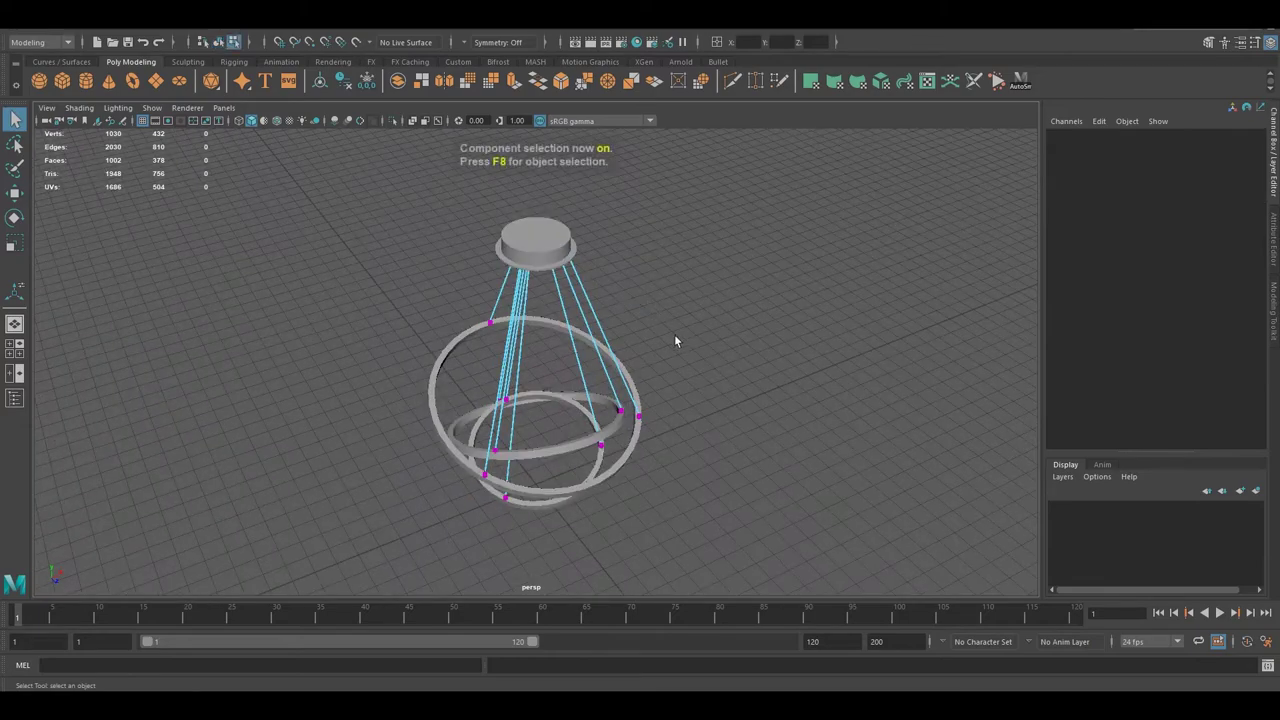
{"action": "key", "text": "F8"}
{"action": "mouse_move", "coordinate": [617, 348]}
{"action": "left_mouse_down", "text": "alt"}
{"action": "mouse_move", "coordinate": [674, 386]}
{"action": "mouse_move", "coordinate": [594, 421]}
{"action": "mouse_move", "coordinate": [697, 443]}
{"action": "mouse_move", "coordinate": [614, 423]}
{"action": "left_mouse_up", "text": "alt"}
{"action": "left_click", "coordinate": [614, 423]}
{"action": "key", "text": "f"}
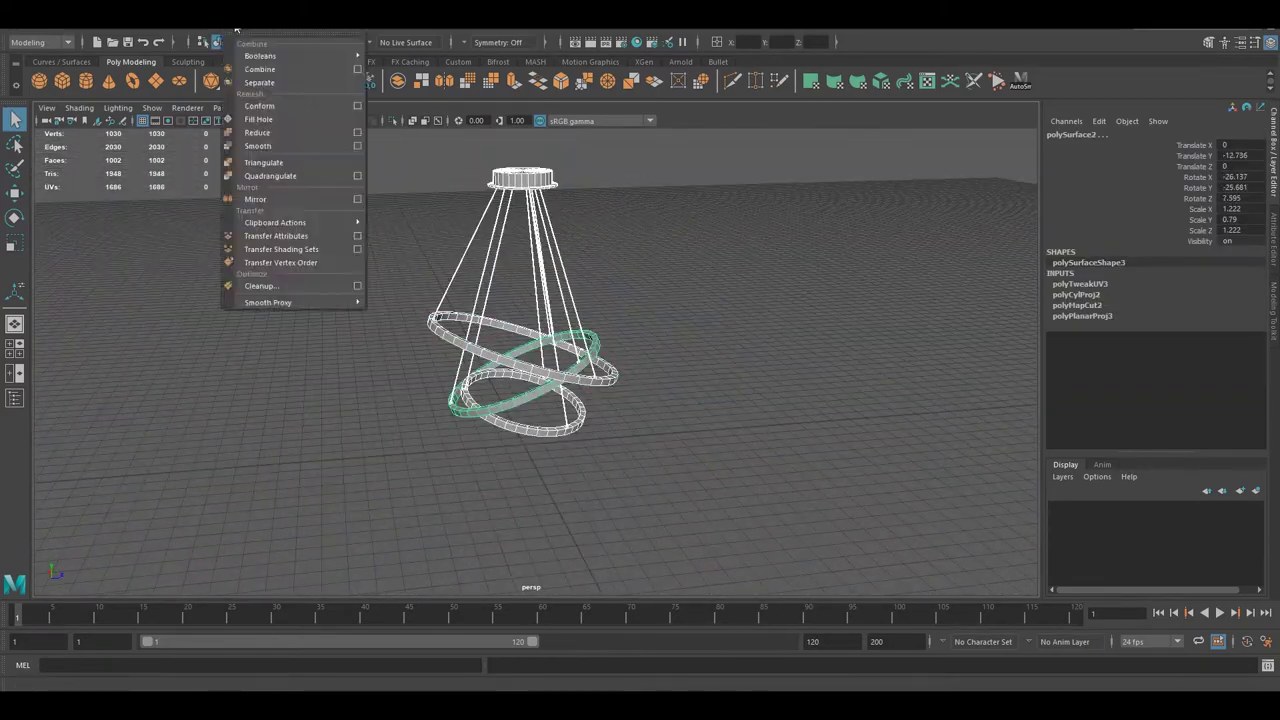
{"action": "left_click", "coordinate": [545, 39]}
{"action": "left_click", "coordinate": [560, 58]}
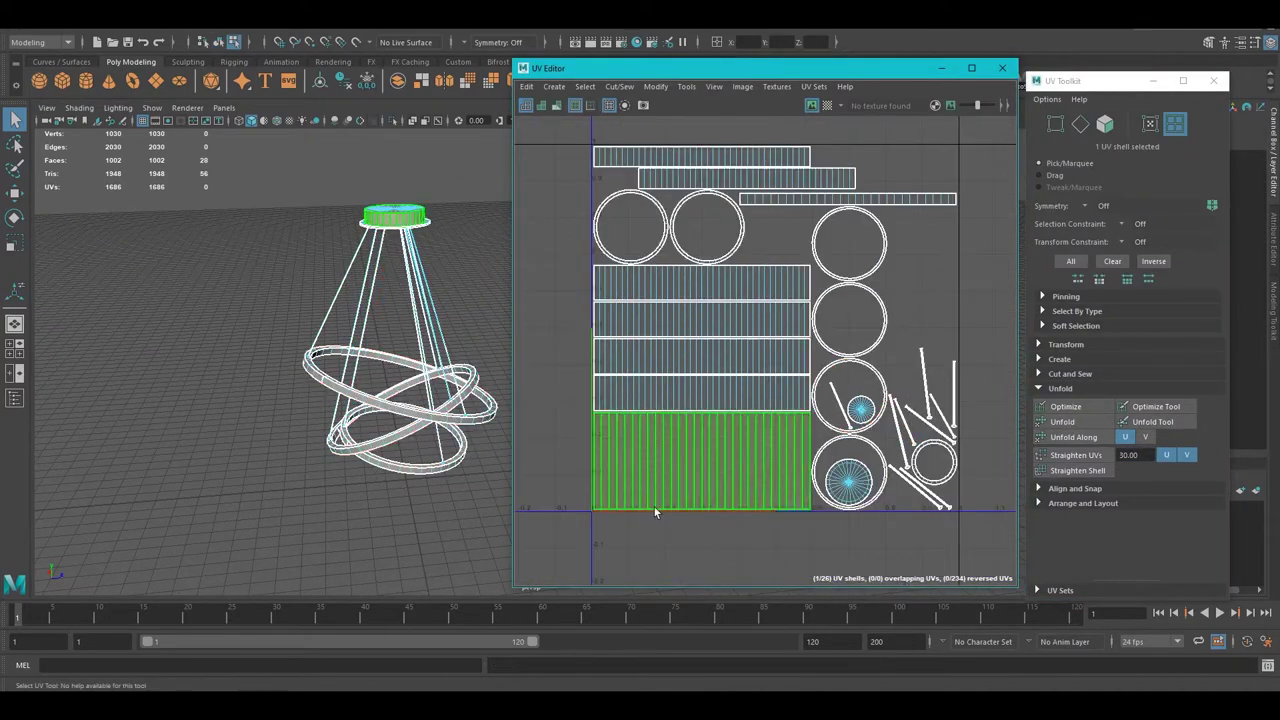
- Scale all UV shells down and pack them into the 0–1 square
{"action": "left_click_drag", "start_coordinate": [654, 507], "coordinate": [1000, 130]}
{"action": "key", "text": "r"}
{"action": "left_click_drag", "start_coordinate": [803, 363], "coordinate": [822, 409]}
{"action": "left_click", "coordinate": [822, 409]}
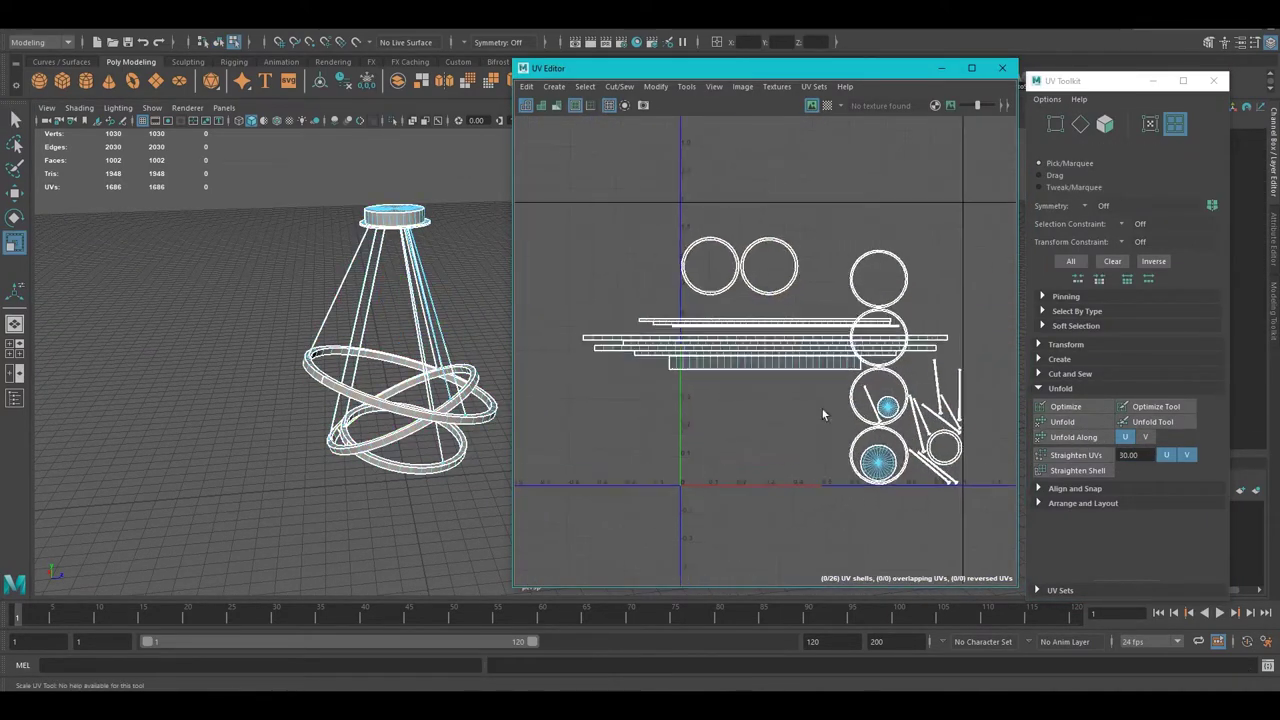
{"action": "left_click", "coordinate": [1066, 344]}
{"action": "left_click_drag", "start_coordinate": [1000, 520], "coordinate": [560, 200]}
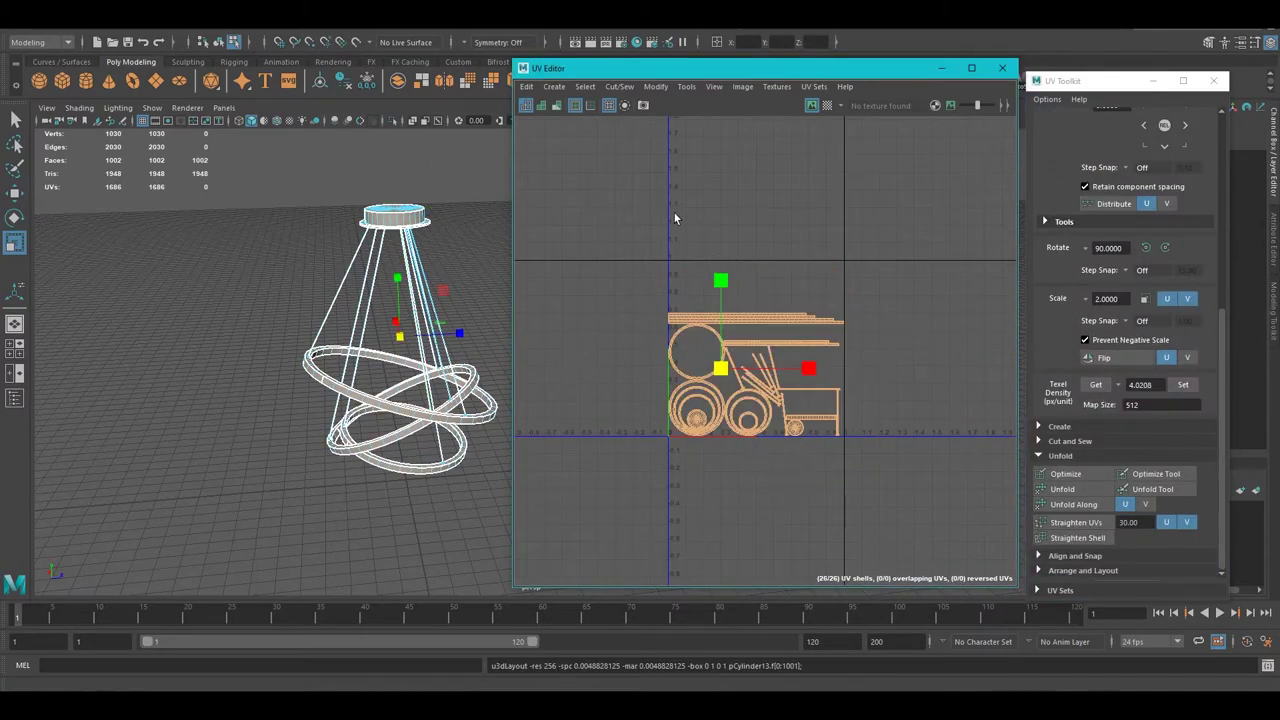
{"action": "scroll", "coordinate": [803, 374], "scroll_direction": "up", "scroll_amount": 5}
- Orient the seven rod shells horizontally, rotate one 90°, set texel density 1.6752, and re-layout in 0–1
{"action": "left_click_drag", "start_coordinate": [700, 300], "coordinate": [743, 470]}
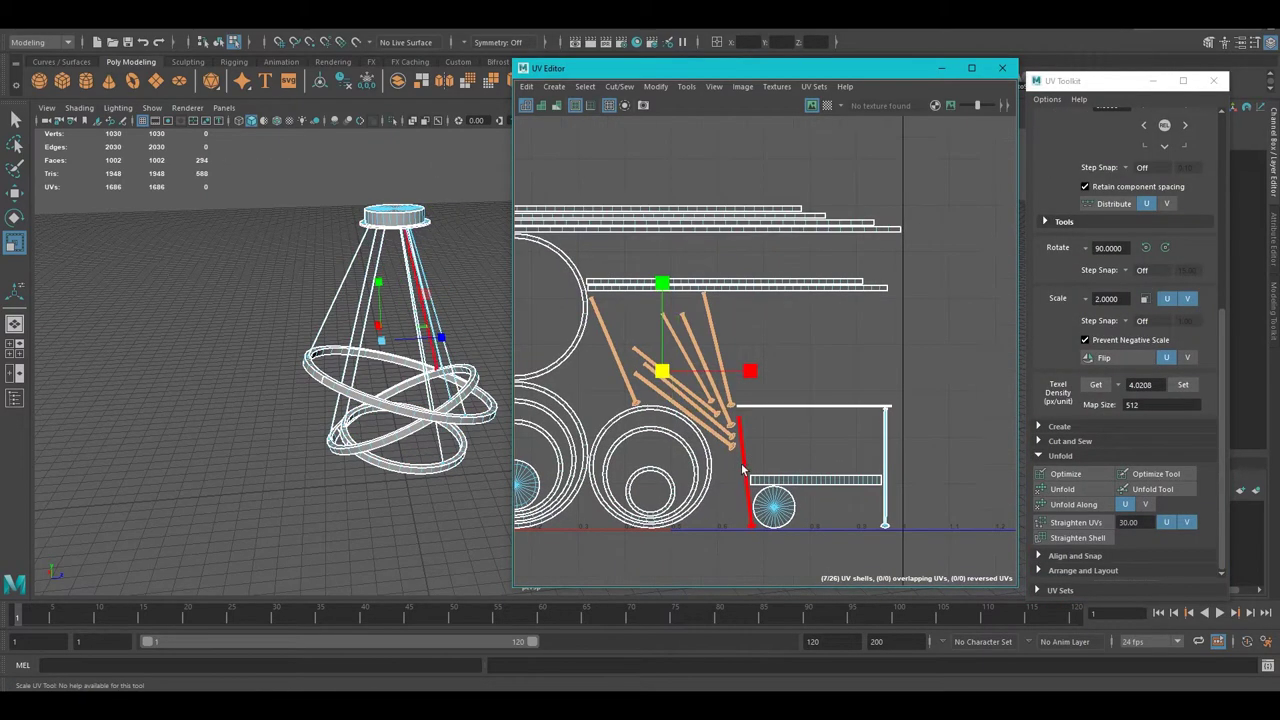
{"action": "left_click", "coordinate": [1038, 570]}
{"action": "left_click", "coordinate": [1072, 454]}
{"action": "key", "text": "w"}
{"action": "scroll", "coordinate": [1141, 366], "scroll_direction": "up", "scroll_amount": 3}
{"action": "left_click", "coordinate": [1145, 181]}
{"action": "left_click", "coordinate": [695, 265]}
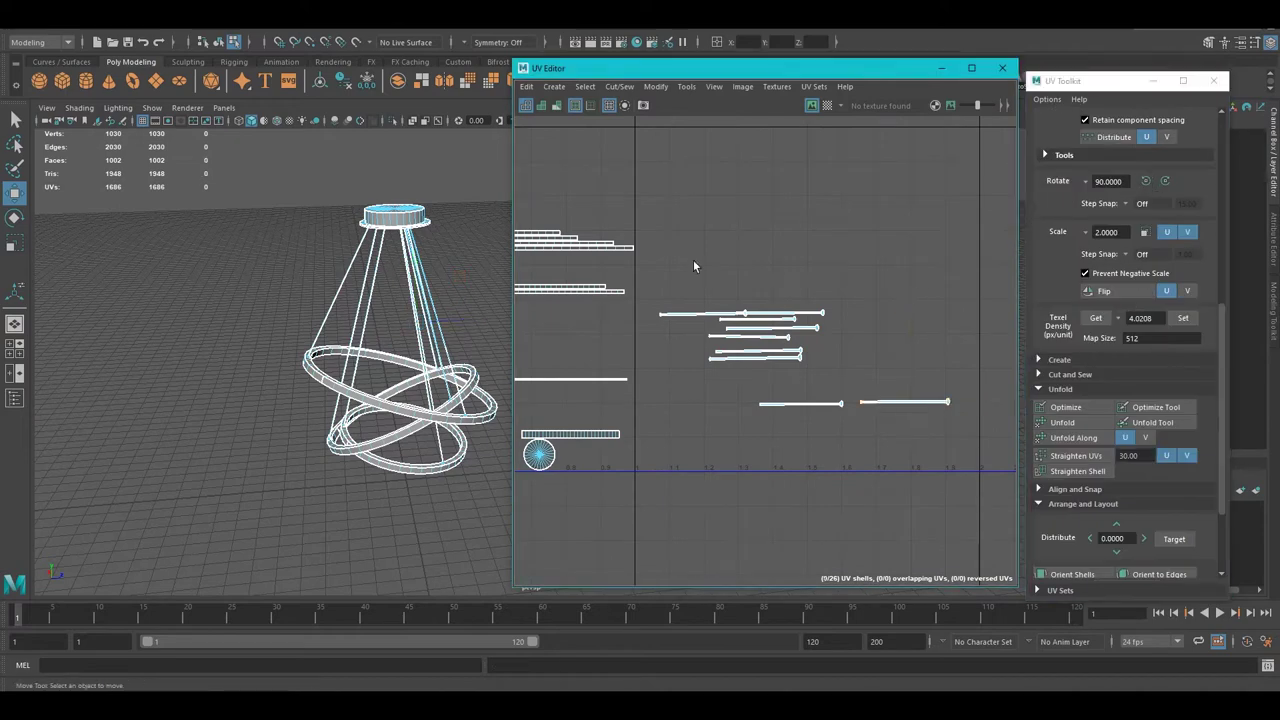
{"action": "left_click", "coordinate": [1183, 318]}
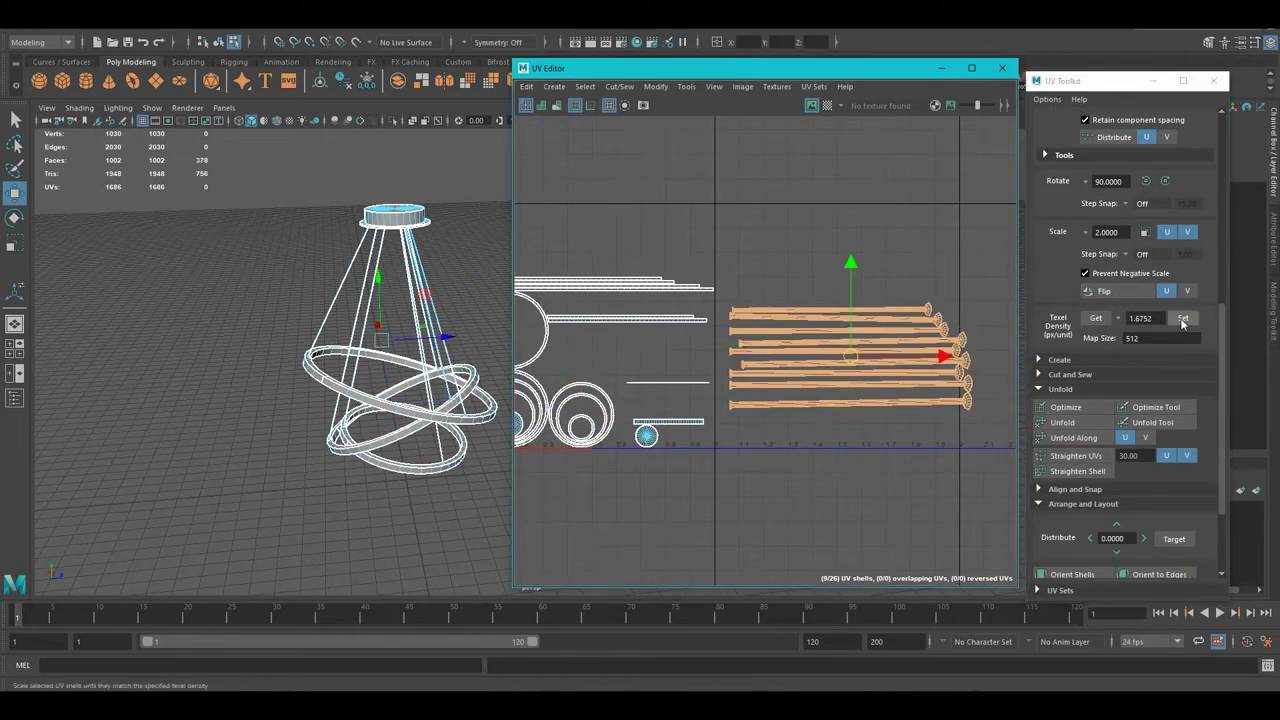
{"action": "key", "text": "e"}
{"action": "key", "text": "ctrl+l"}
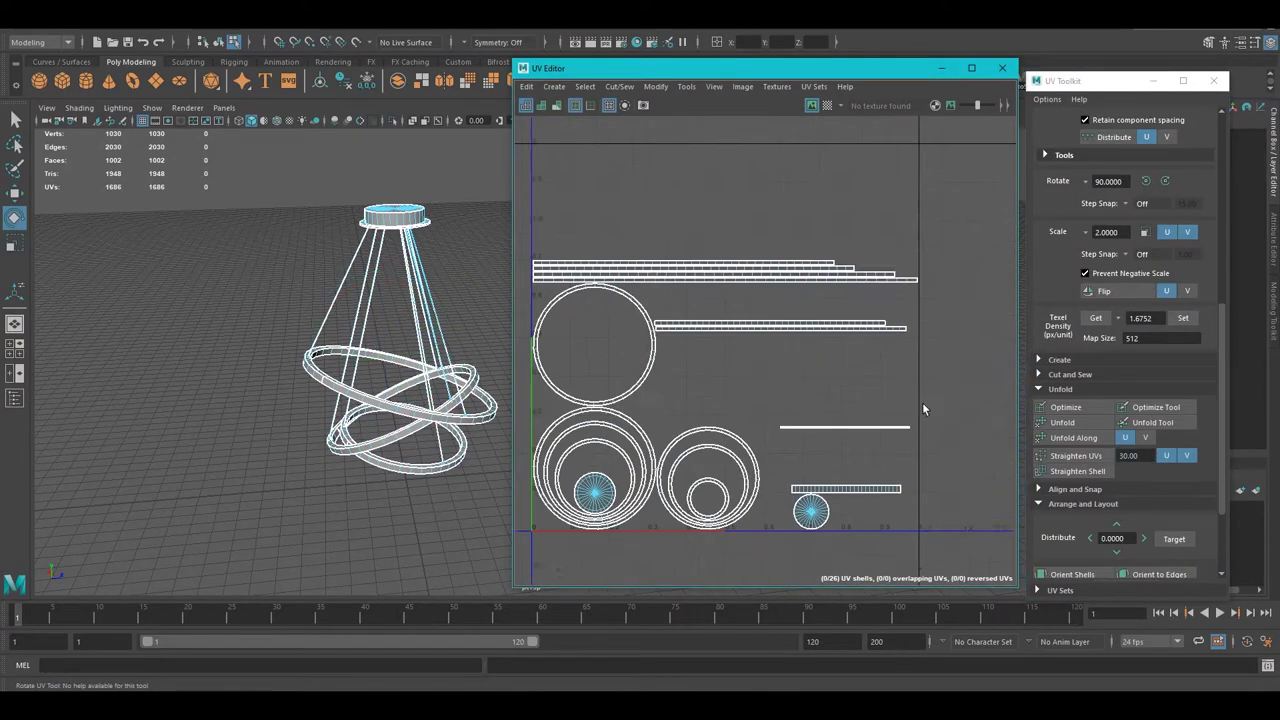
- Check the lower rod shells with a checker texture on the lamp top, then clear the selection
{"action": "left_click", "coordinate": [819, 350]}
{"action": "key", "text": "w"}
{"action": "scroll", "coordinate": [849, 469], "scroll_direction": "up", "scroll_amount": 2}
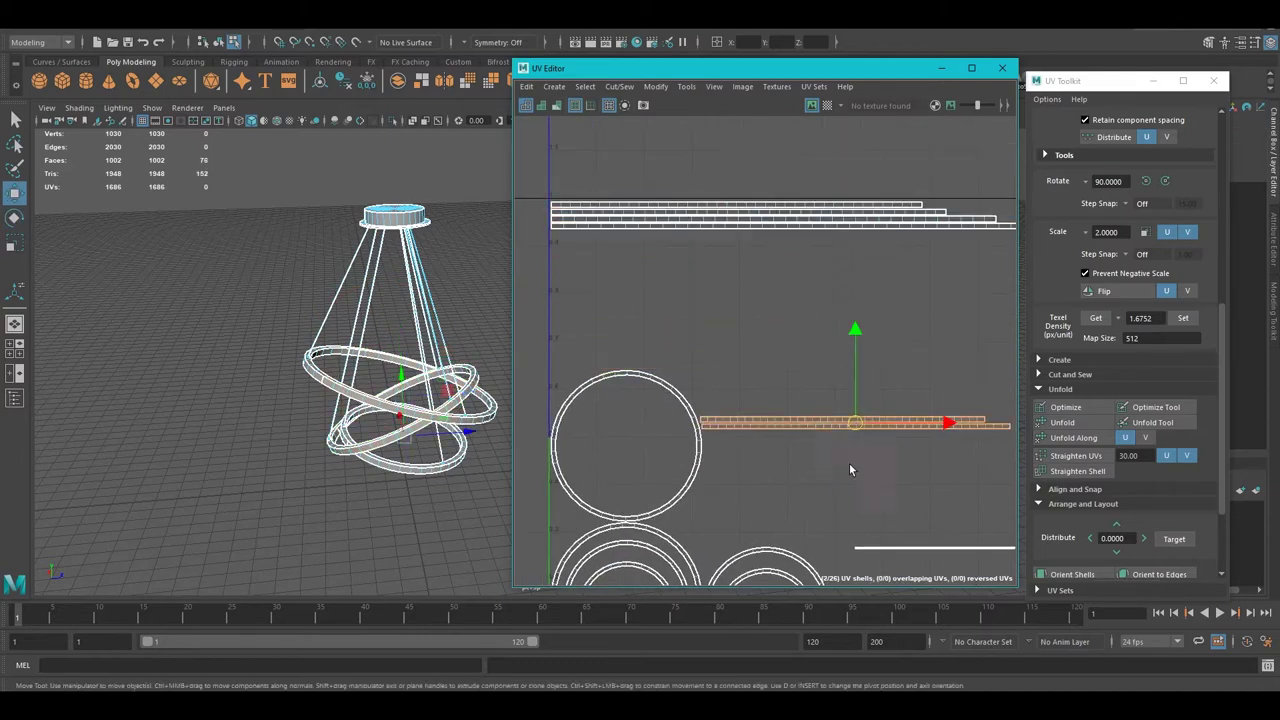
{"action": "scroll", "coordinate": [706, 242], "scroll_direction": "down", "scroll_amount": 2}
{"action": "left_click", "coordinate": [867, 530]}
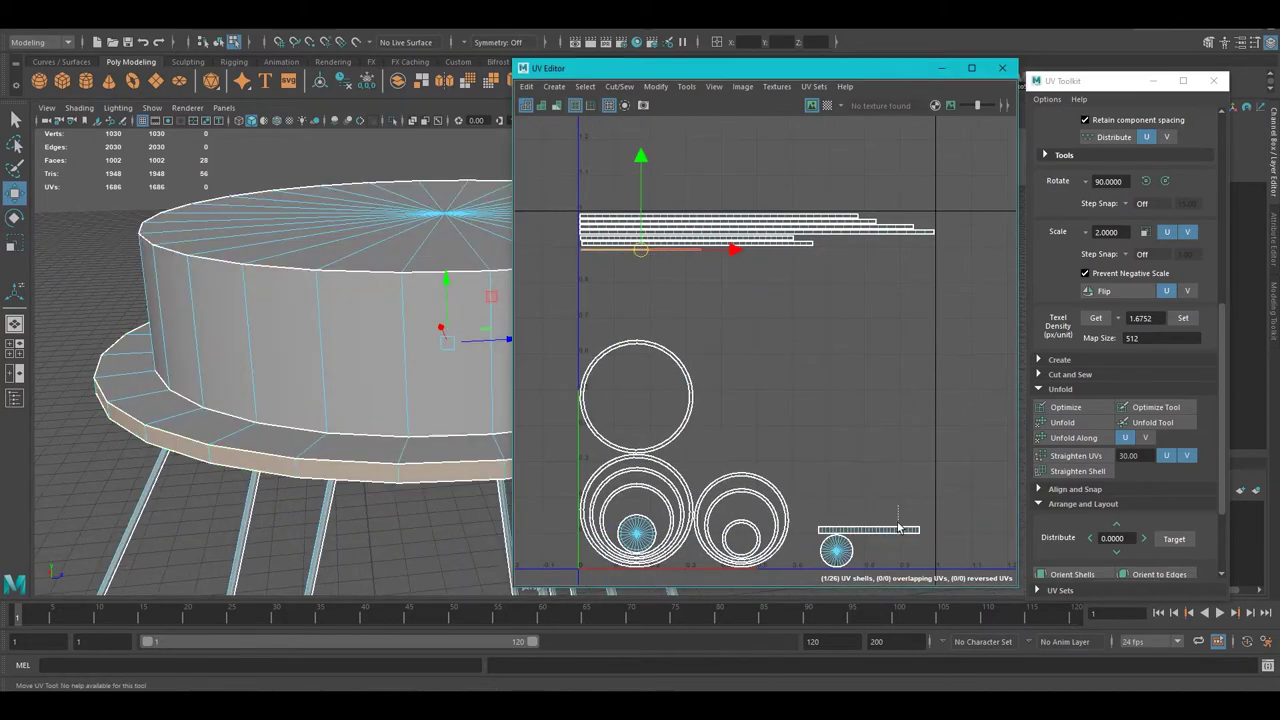
{"action": "key", "text": "f"}
{"action": "left_click", "coordinate": [826, 105]}
{"action": "mouse_move", "coordinate": [340, 400]}
{"action": "left_mouse_down", "text": "alt"}
{"action": "mouse_move", "coordinate": [426, 477]}
{"action": "mouse_move", "coordinate": [350, 508]}
{"action": "mouse_move", "coordinate": [360, 500]}
{"action": "left_mouse_up", "text": "alt"}
{"action": "scroll", "coordinate": [760, 400], "scroll_direction": "down", "scroll_amount": 3}
{"action": "left_click", "coordinate": [826, 105]}
{"action": "left_click", "coordinate": [737, 386]}
- Select the stick shells and move a stick shell into the right-hand group
{"action": "scroll", "coordinate": [703, 311], "scroll_direction": "down", "scroll_amount": 2}
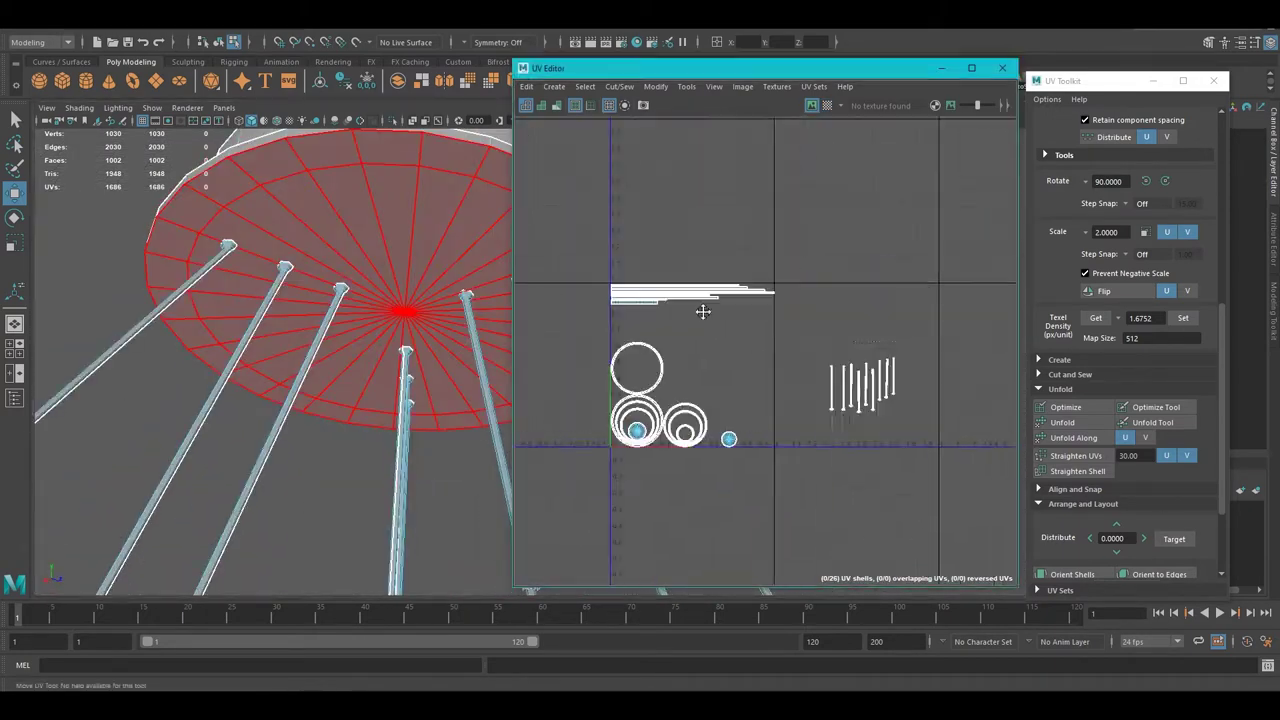
{"action": "scroll", "coordinate": [756, 415], "scroll_direction": "up", "scroll_amount": 2}
{"action": "left_click", "coordinate": [908, 373]}
{"action": "scroll", "coordinate": [601, 296], "scroll_direction": "up", "scroll_amount": 3}
{"action": "scroll", "coordinate": [620, 340], "scroll_direction": "up", "scroll_amount": 2}
{"action": "left_click", "coordinate": [600, 380]}
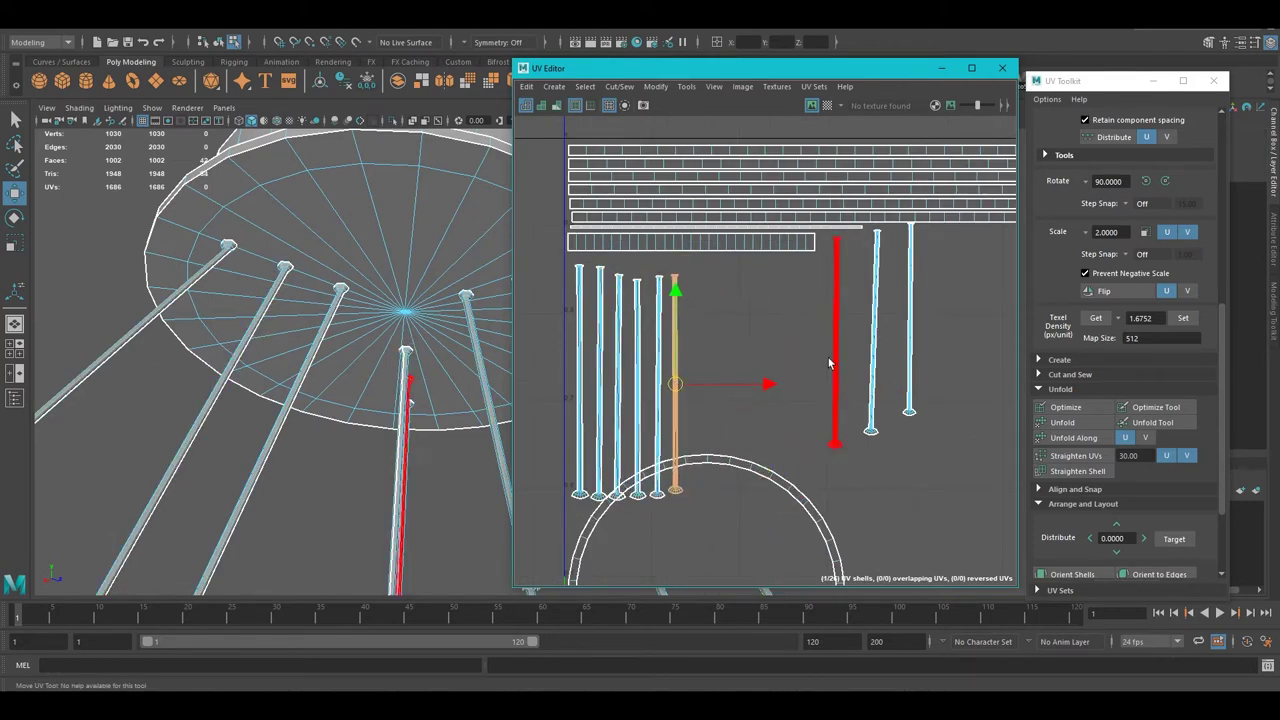
{"action": "scroll", "coordinate": [745, 368], "scroll_direction": "up", "scroll_amount": 2}
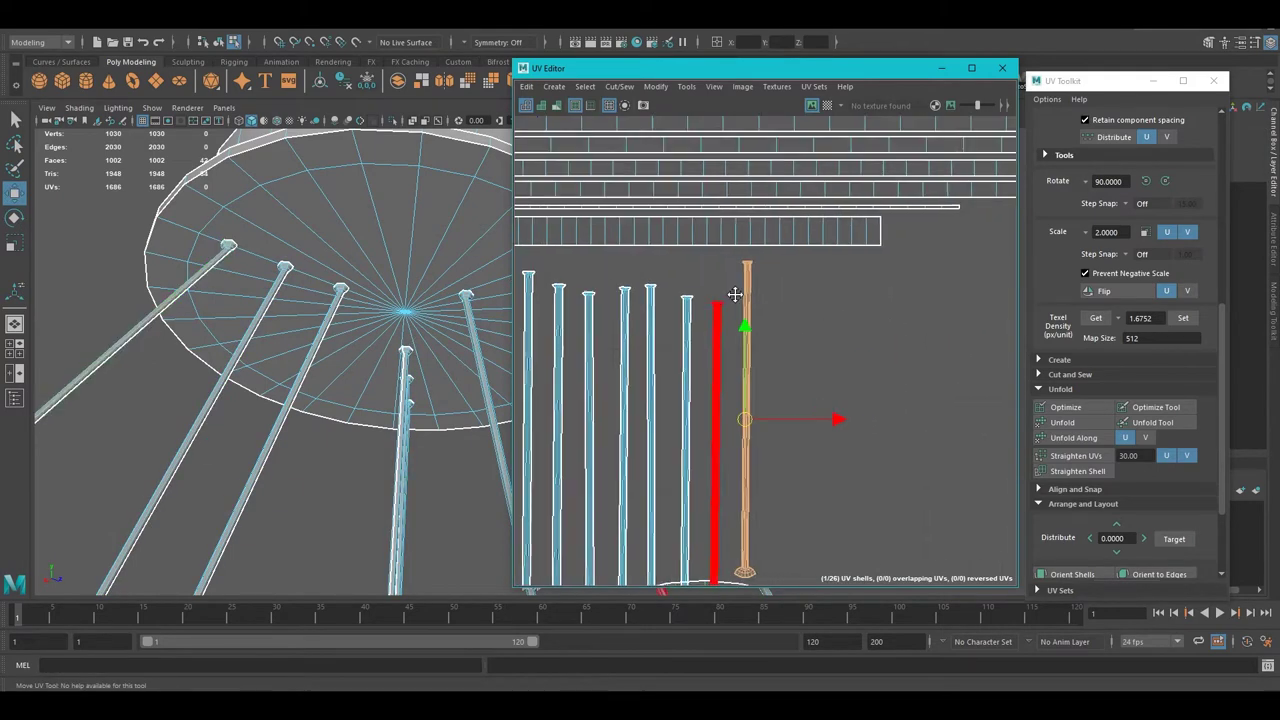
{"action": "scroll", "coordinate": [750, 400], "scroll_direction": "up", "scroll_amount": 1}
{"action": "left_click", "coordinate": [693, 420]}
{"action": "middle_click_drag", "start_coordinate": [662, 453], "coordinate": [690, 416], "text": "alt"}
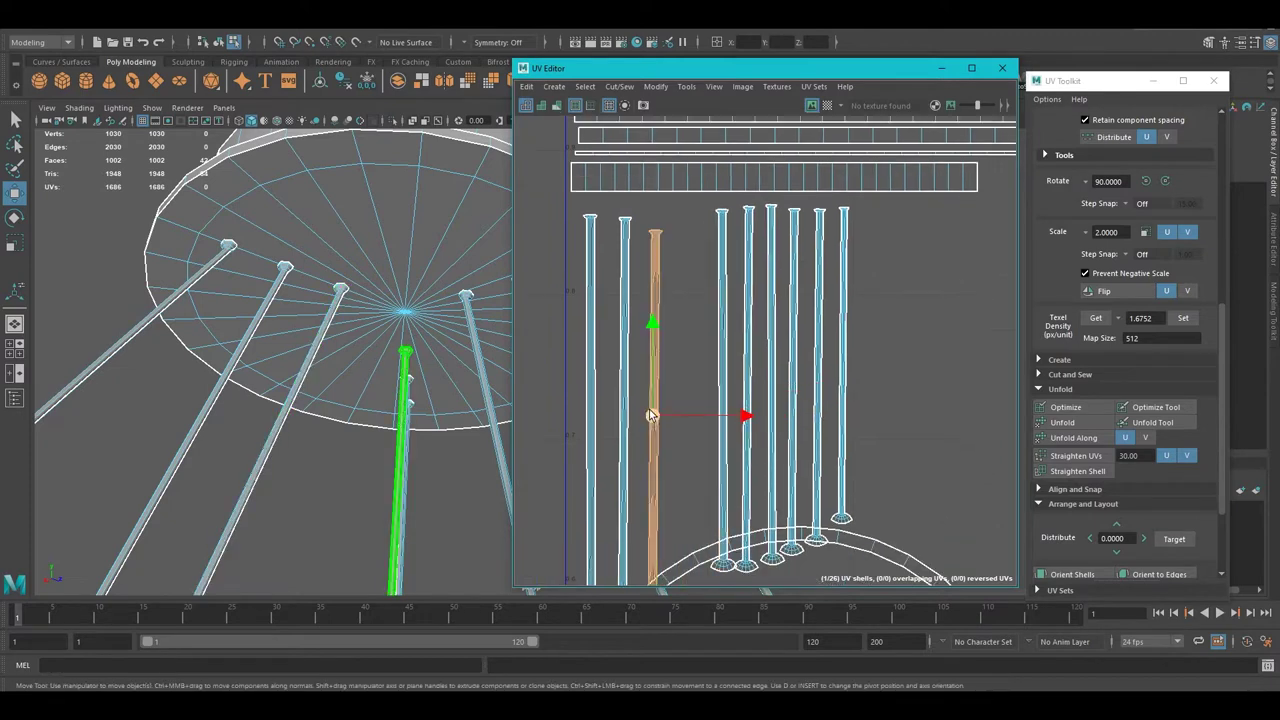
{"action": "left_click_drag", "start_coordinate": [650, 415], "coordinate": [720, 415]}
{"action": "scroll", "coordinate": [837, 423], "scroll_direction": "down", "scroll_amount": 3}
{"action": "scroll", "coordinate": [681, 311], "scroll_direction": "up", "scroll_amount": 3}
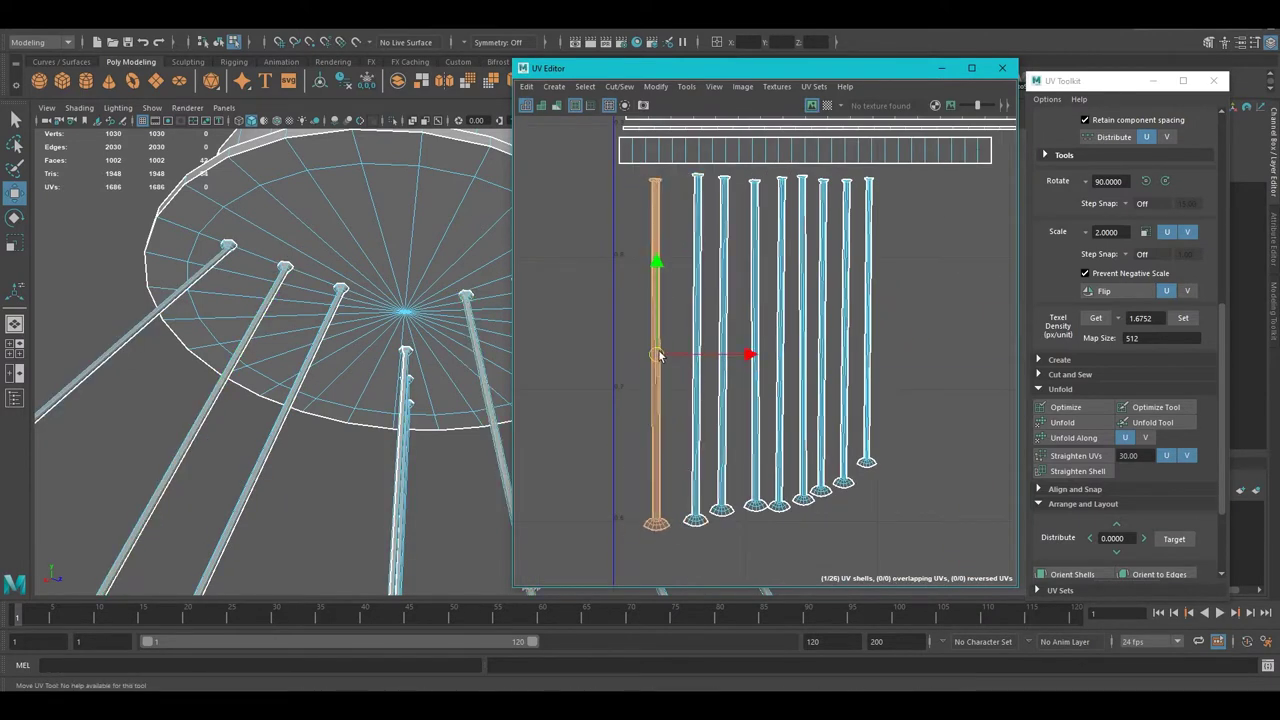
{"action": "scroll", "coordinate": [659, 356], "scroll_direction": "up", "scroll_amount": 1}
{"action": "middle_click_drag", "start_coordinate": [660, 356], "coordinate": [740, 340], "text": "alt"}
{"action": "scroll", "coordinate": [878, 325], "scroll_direction": "down", "scroll_amount": 4}
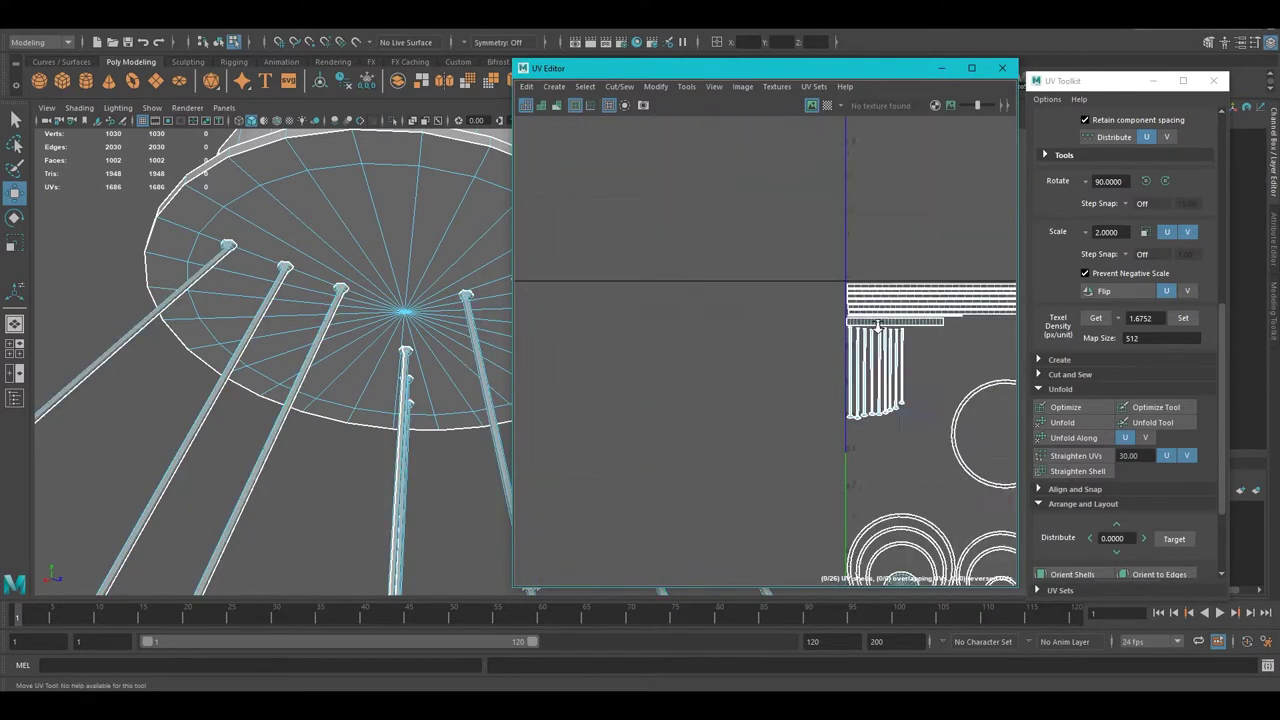
- Move the circle shell up-left and place the concentric-circle shell beside it
{"action": "middle_click_drag", "start_coordinate": [878, 325], "coordinate": [660, 140], "text": "alt"}
{"action": "left_click", "coordinate": [606, 440]}
{"action": "left_click", "coordinate": [743, 257]}
{"action": "middle_click_drag", "start_coordinate": [743, 257], "coordinate": [703, 352], "text": "alt"}
{"action": "mouse_move", "coordinate": [648, 497]}
{"action": "left_mouse_down"}
{"action": "mouse_move", "coordinate": [598, 433]}
{"action": "mouse_move", "coordinate": [845, 280]}
{"action": "left_mouse_up"}
{"action": "middle_click_drag", "start_coordinate": [720, 470], "coordinate": [670, 432], "text": "alt"}
{"action": "left_click", "coordinate": [816, 532]}
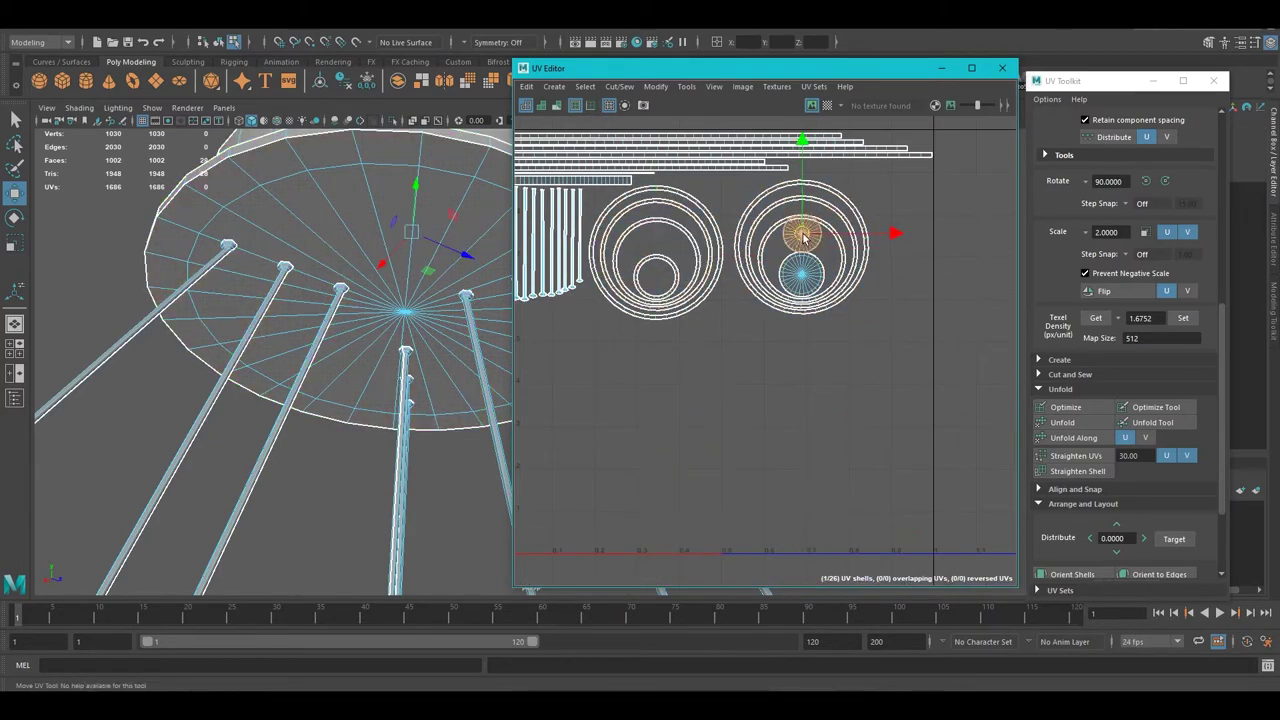
{"action": "scroll", "coordinate": [803, 237], "scroll_direction": "up", "scroll_amount": 2}
{"action": "scroll", "coordinate": [806, 457], "scroll_direction": "down", "scroll_amount": 2}
- Recheck the layout with the checker texture from a new angle, widening the 3D view
{"action": "left_click", "coordinate": [827, 105]}
{"action": "mouse_move", "coordinate": [300, 300]}
{"action": "left_mouse_down", "text": "alt"}
{"action": "mouse_move", "coordinate": [420, 221]}
{"action": "mouse_move", "coordinate": [300, 330]}
{"action": "left_mouse_up", "text": "alt"}
{"action": "left_click_drag", "start_coordinate": [514, 300], "coordinate": [655, 300]}
{"action": "left_click", "coordinate": [827, 105]}
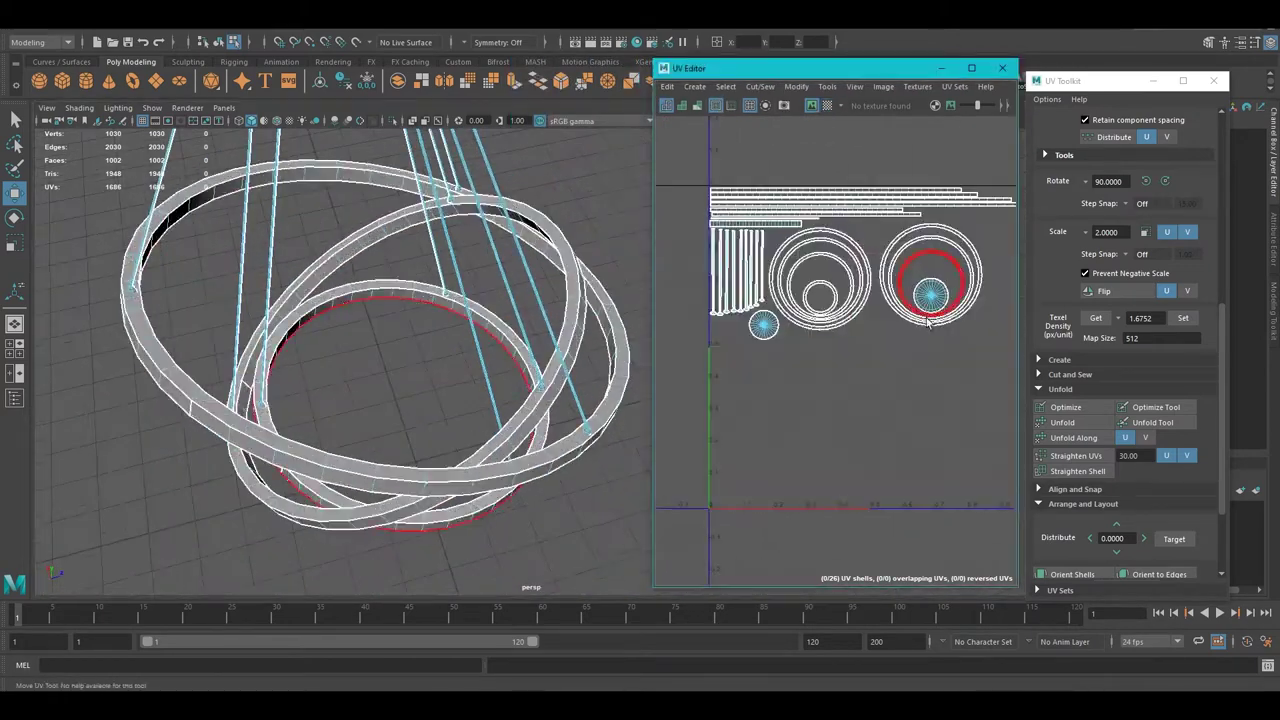
{"action": "scroll", "coordinate": [1176, 300], "scroll_direction": "up", "scroll_amount": 10}
{"action": "left_click", "coordinate": [1175, 123]}
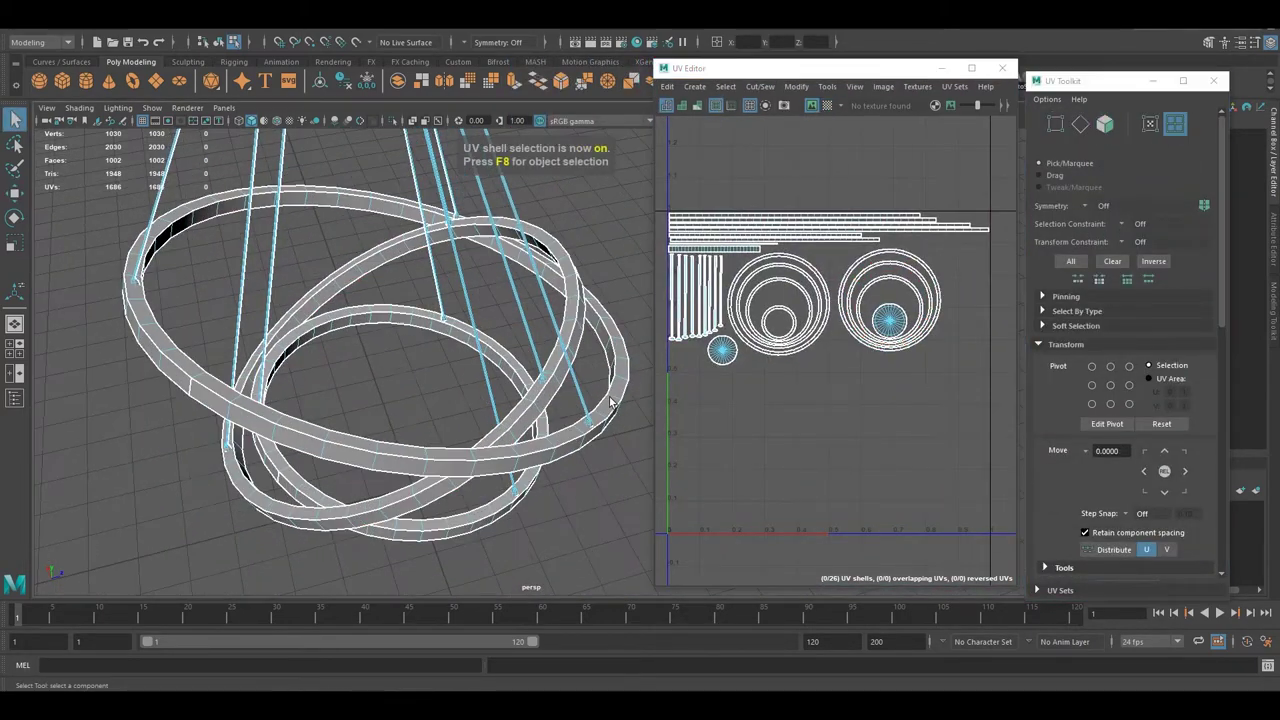
{"action": "left_click_drag", "start_coordinate": [612, 402], "coordinate": [540, 340], "text": "alt"}
- Select the ring's faces, then select all 26 UV shells
{"action": "right_click", "coordinate": [490, 280]}
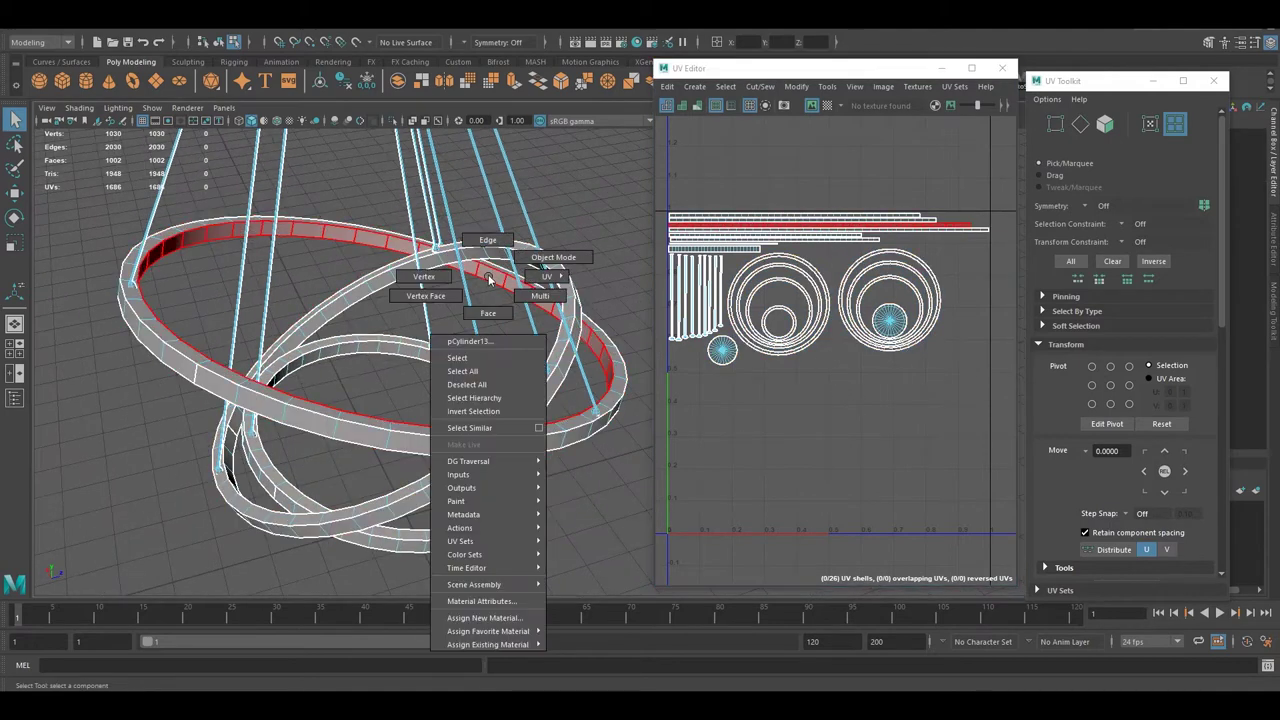
{"action": "left_click", "coordinate": [487, 313]}
{"action": "key", "text": "w"}
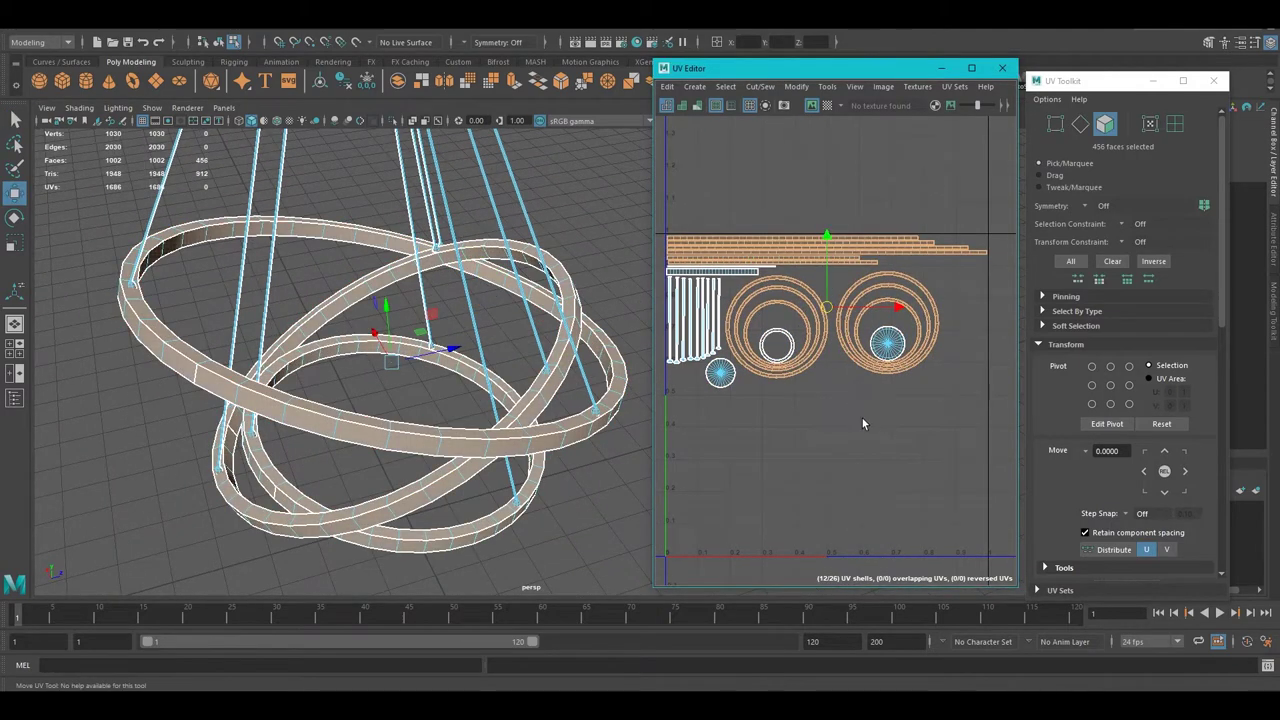
{"action": "left_click", "coordinate": [928, 409]}
{"action": "left_click_drag", "start_coordinate": [928, 409], "coordinate": [679, 173]}
{"action": "left_click", "coordinate": [679, 173]}
{"action": "left_click_drag", "start_coordinate": [940, 172], "coordinate": [662, 165]}
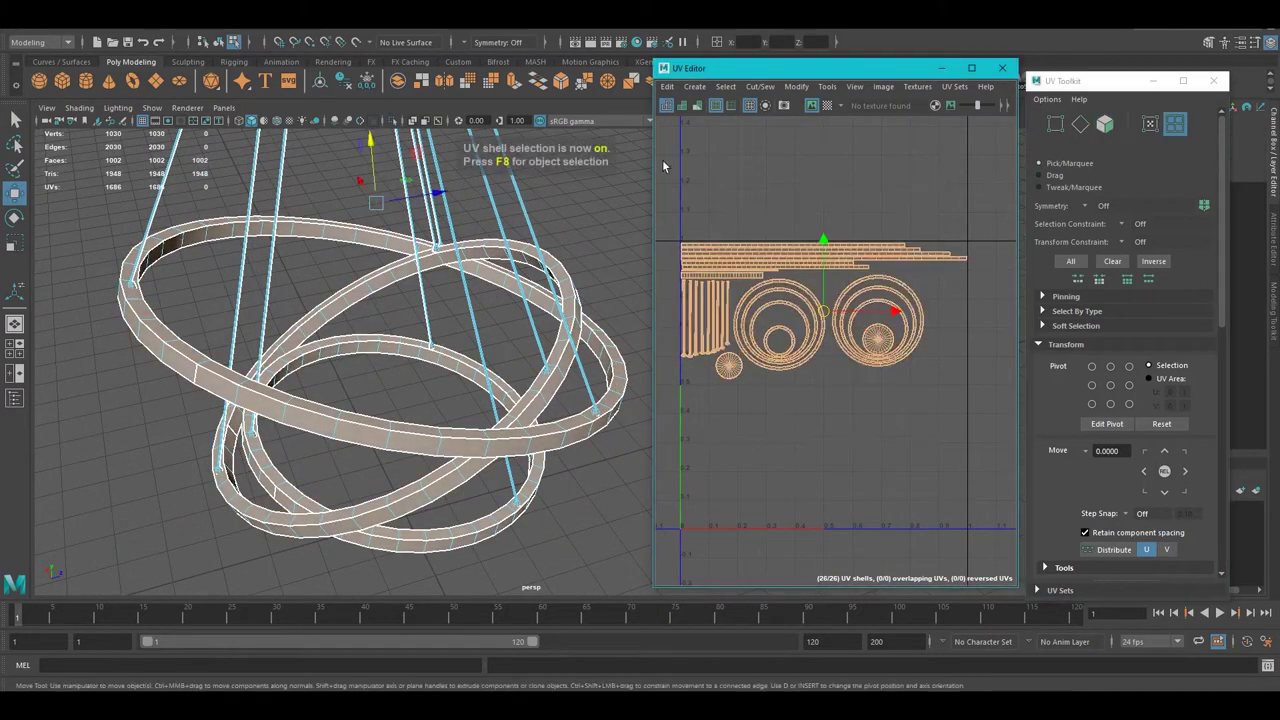
- Review the whole chandelier and confirm the new Substance Painter project with its mesh
{"action": "scroll", "coordinate": [726, 240], "scroll_direction": "down", "scroll_amount": 2}
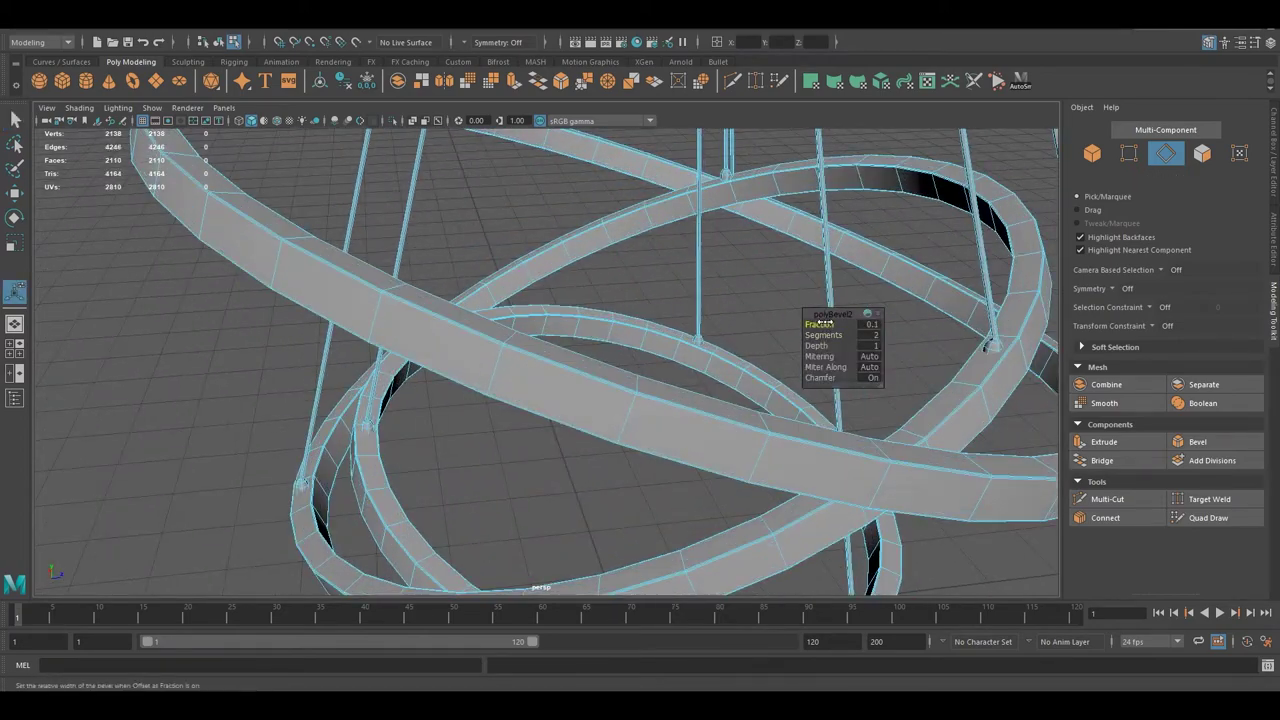
{"action": "scroll", "coordinate": [609, 341], "scroll_direction": "down", "scroll_amount": 5}
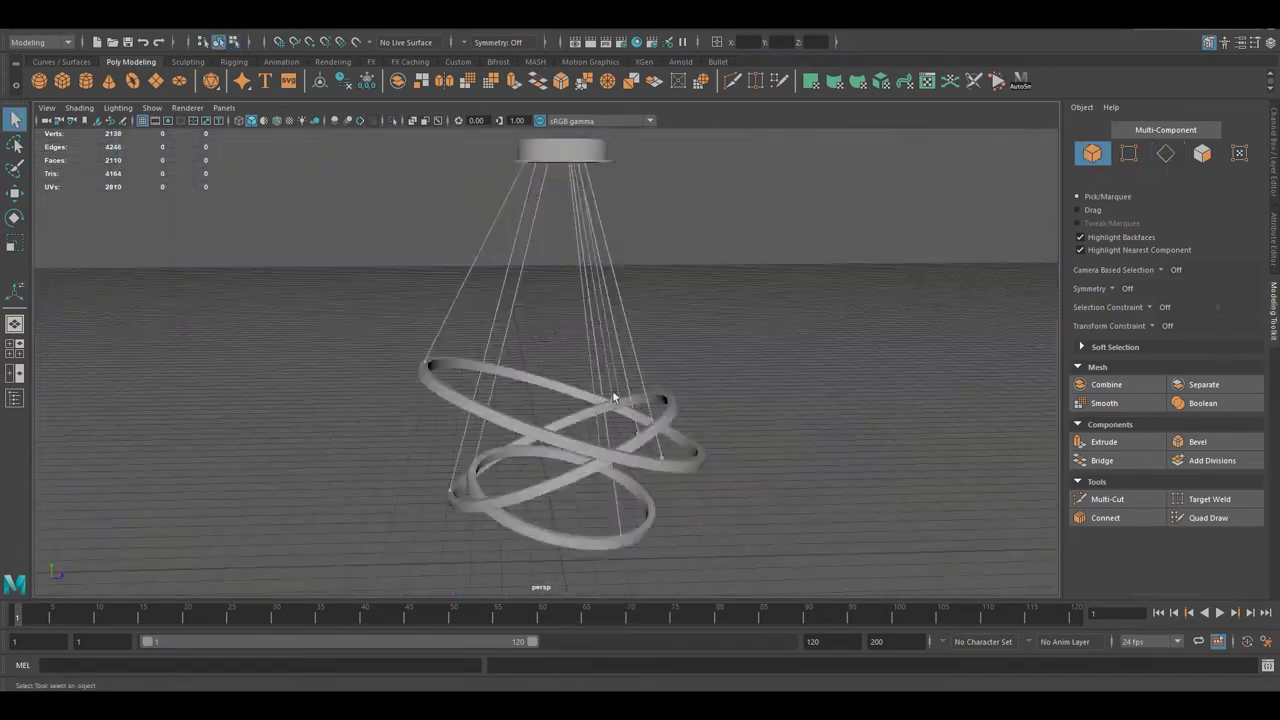
{"action": "left_click", "coordinate": [612, 390]}
{"action": "key", "text": "w"}
{"action": "key", "text": "q"}
{"action": "mouse_move", "coordinate": [586, 356]}
{"action": "left_mouse_down", "text": "alt"}
{"action": "mouse_move", "coordinate": [757, 405]}
{"action": "mouse_move", "coordinate": [634, 358]}
{"action": "mouse_move", "coordinate": [471, 238]}
{"action": "mouse_move", "coordinate": [443, 263]}
{"action": "mouse_move", "coordinate": [504, 280]}
{"action": "left_mouse_up", "text": "alt"}
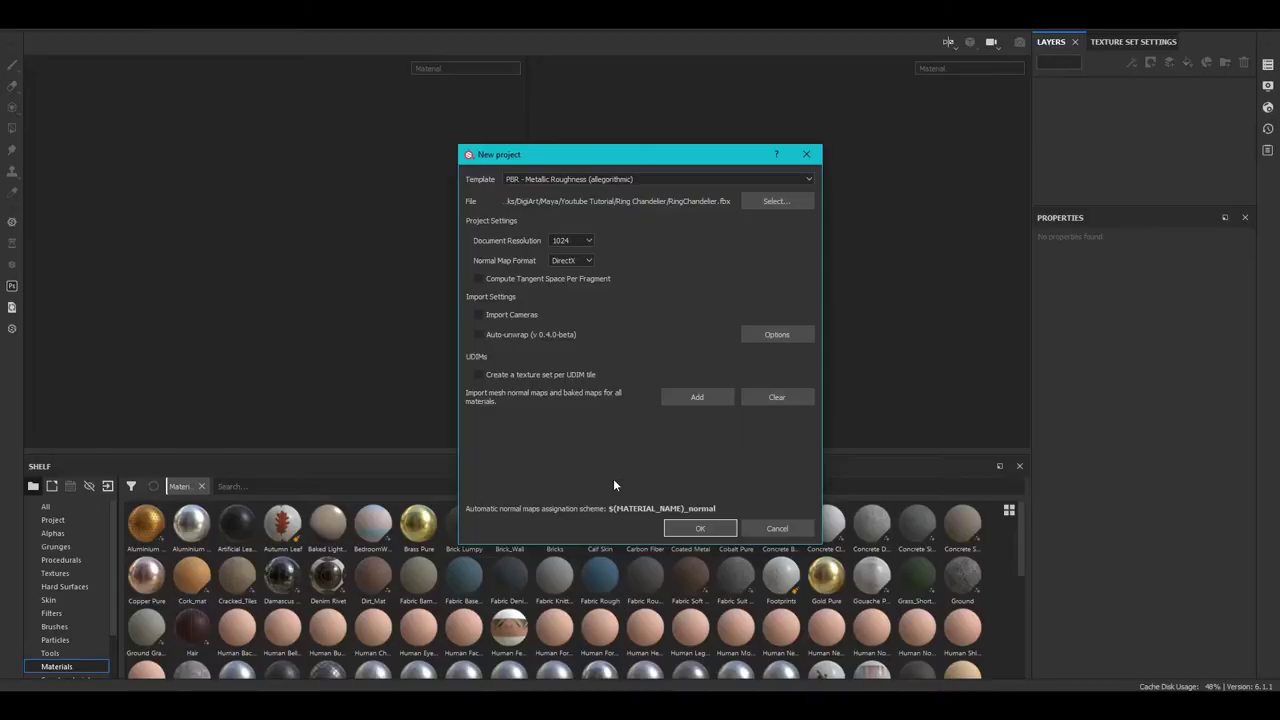
{"action": "left_click", "coordinate": [700, 532]}
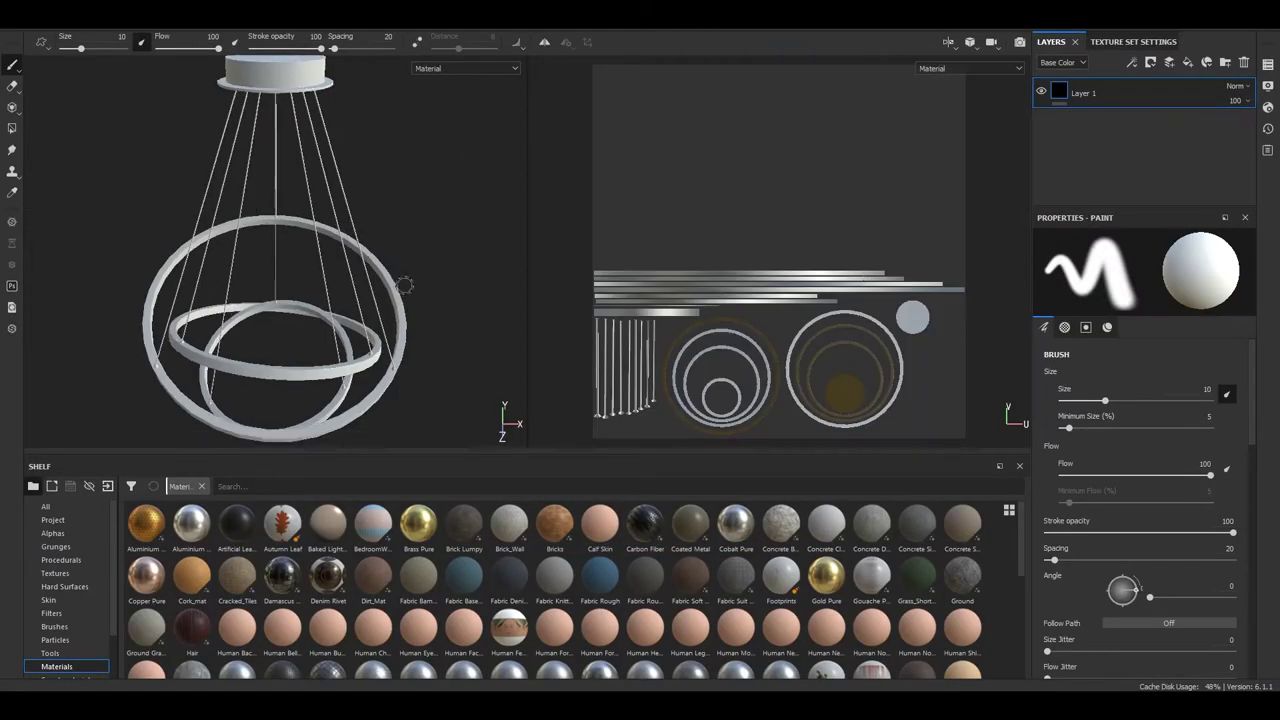
- Bake the chandelier texture set's mesh maps at 2048 from Texture Set Settings
{"action": "left_click", "coordinate": [1267, 64]}
{"action": "left_click", "coordinate": [1050, 105]}
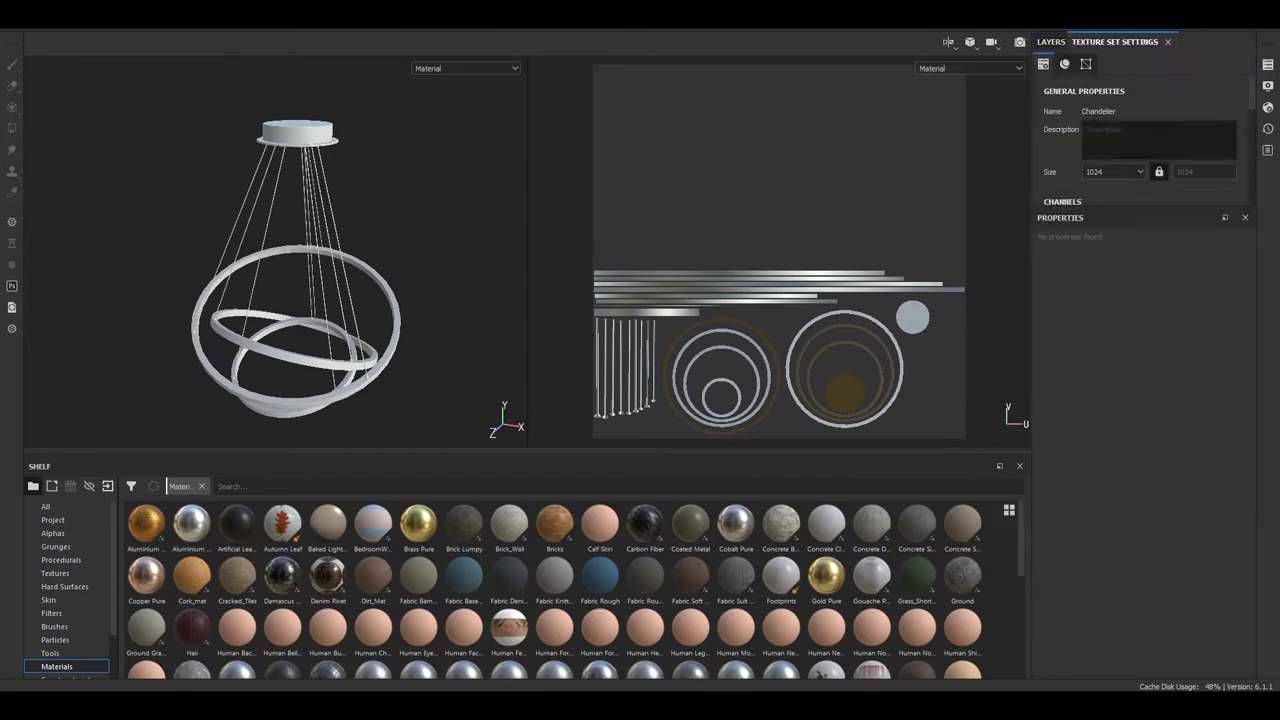
{"action": "left_click", "coordinate": [1198, 117]}
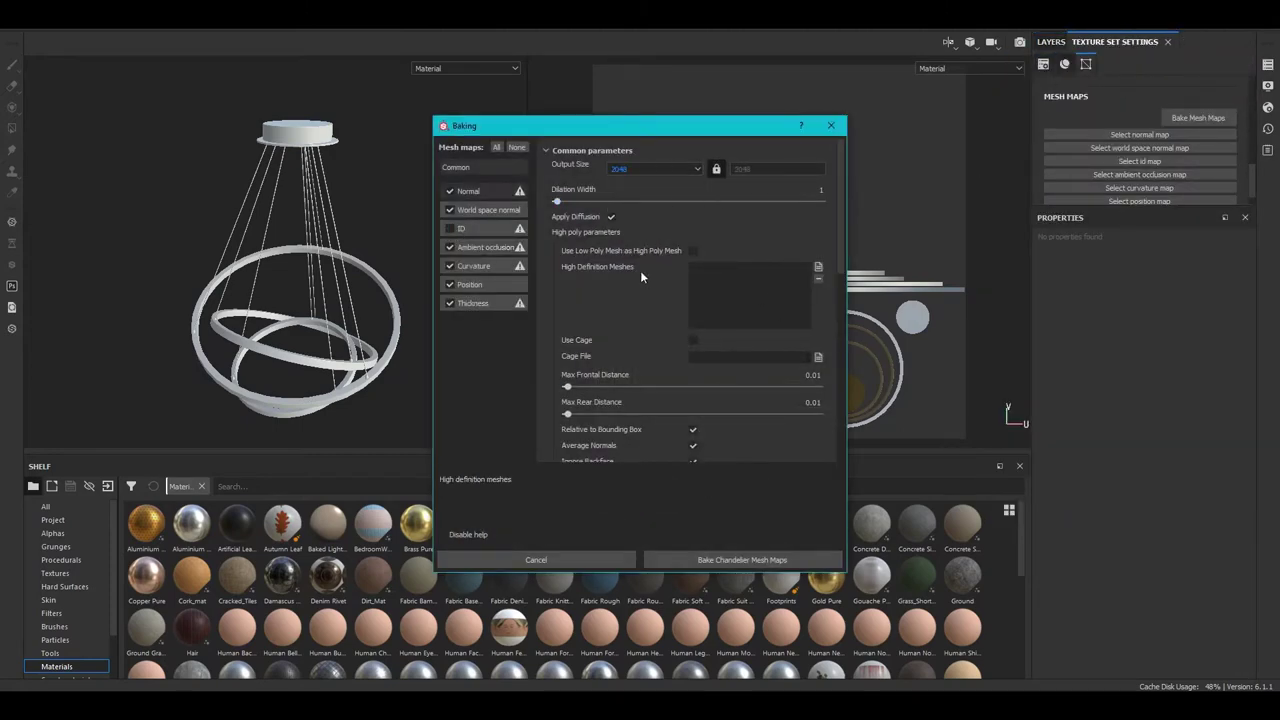
{"action": "left_click", "coordinate": [720, 560]}
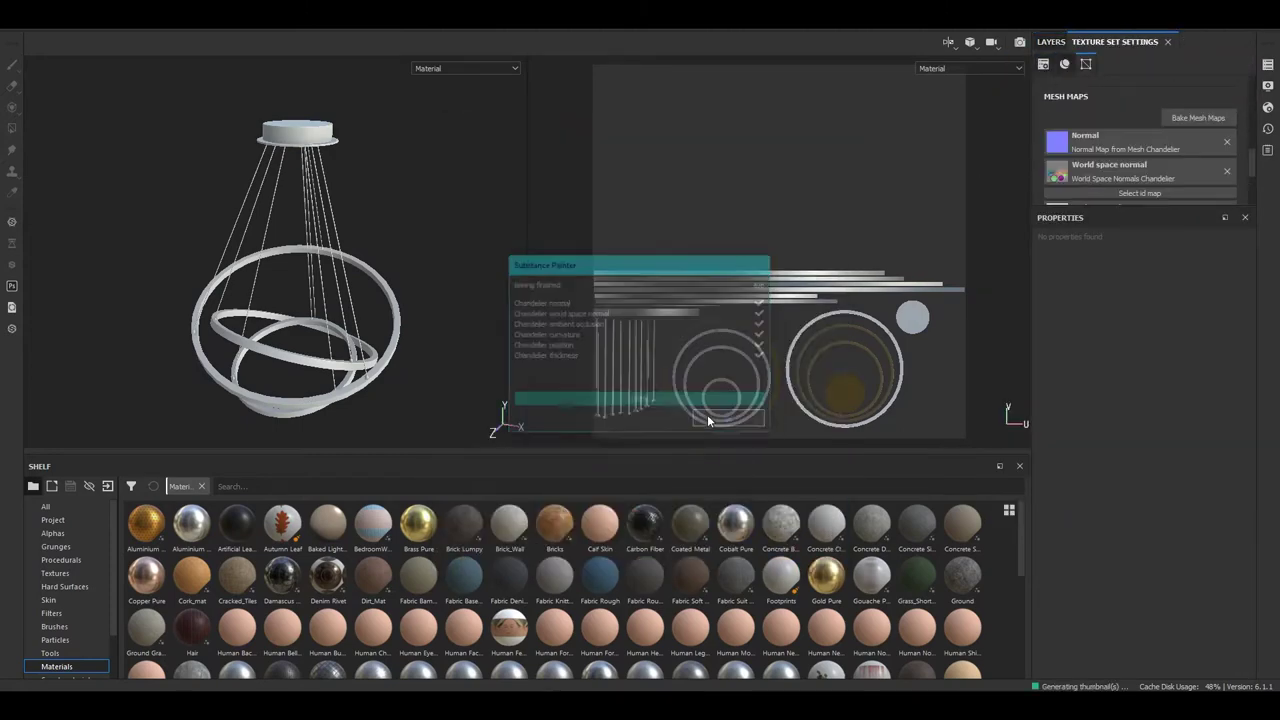
- Add a fill layer with height and metal disabled and a near-black base colour
{"action": "left_click", "coordinate": [1051, 41]}
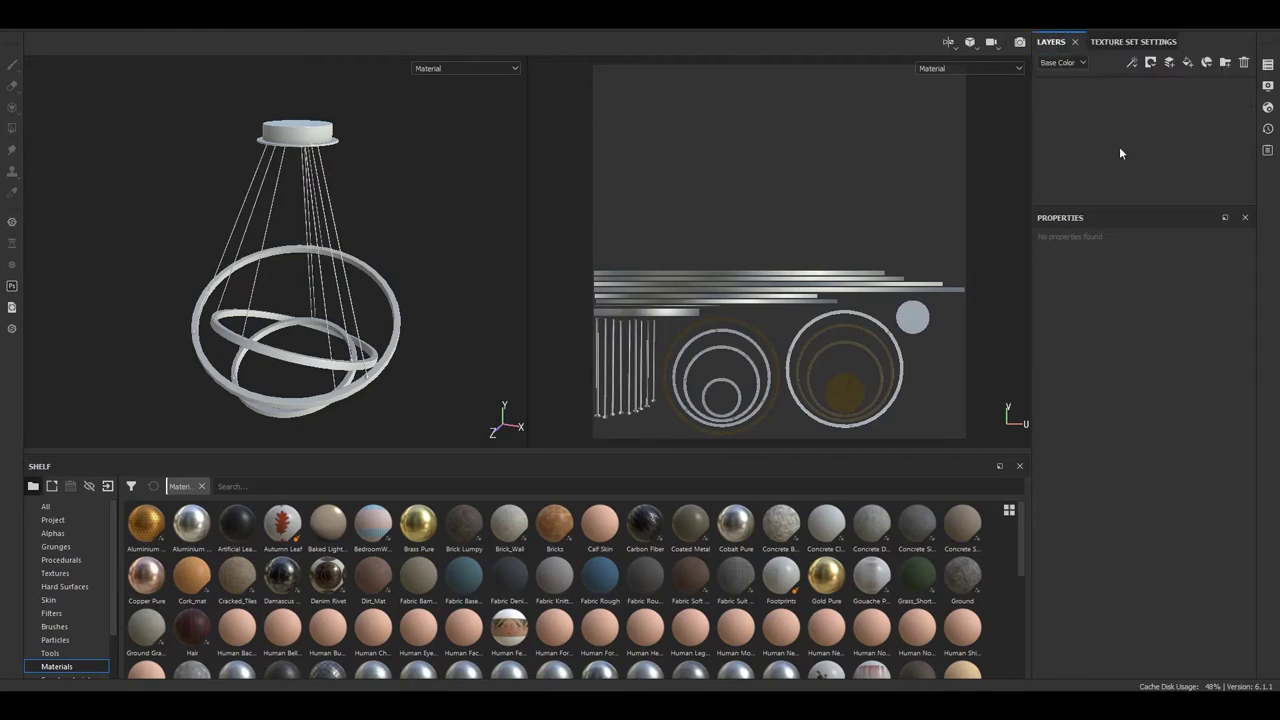
{"action": "left_click", "coordinate": [1187, 62]}
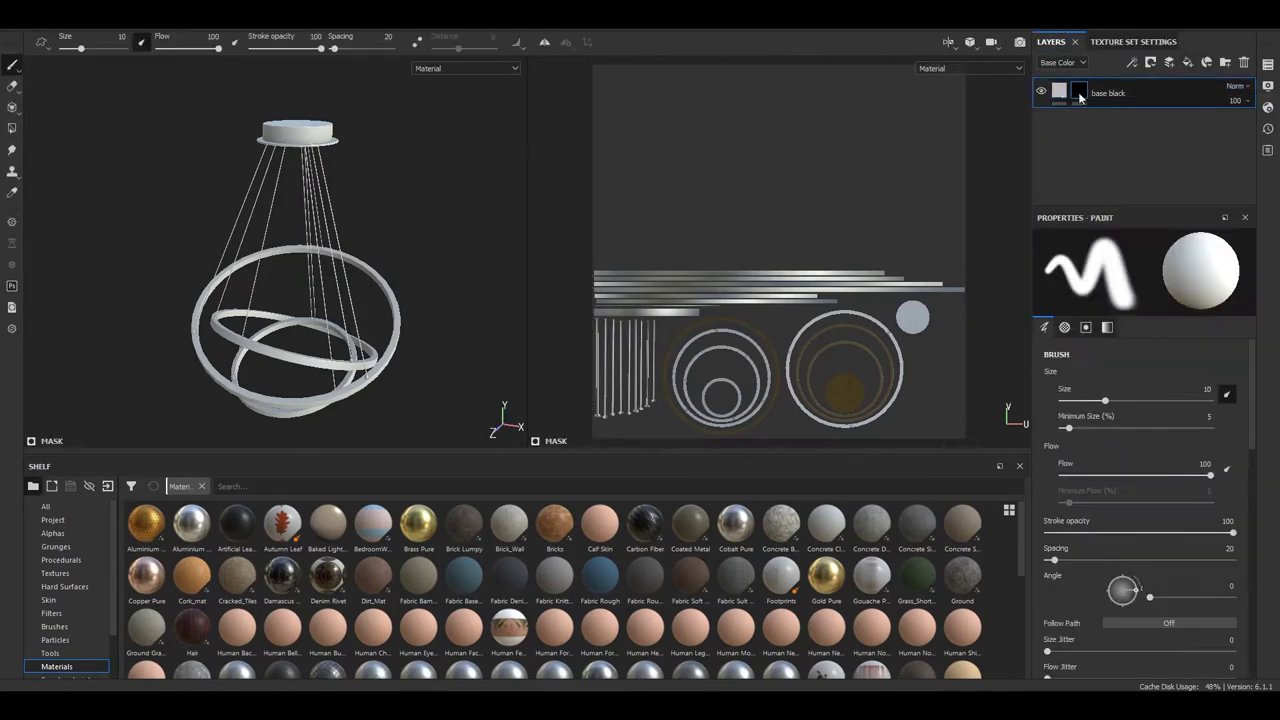
{"action": "left_click", "coordinate": [1099, 455]}
{"action": "left_click", "coordinate": [1180, 456]}
{"action": "scroll", "coordinate": [1178, 607], "scroll_direction": "down", "scroll_amount": 3}
{"action": "left_click", "coordinate": [1140, 366]}
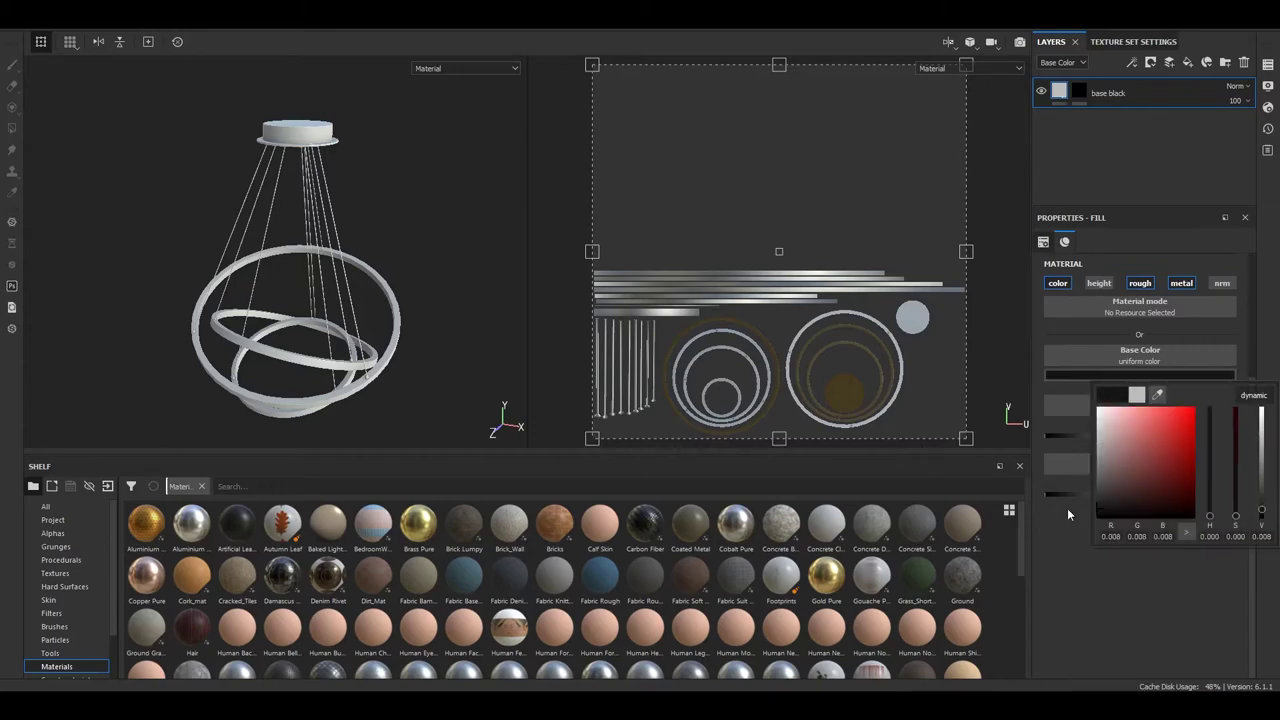
{"action": "left_click", "coordinate": [1100, 540]}
- Add a black mask and polygon-fill the ring faces so only the rings turn black
{"action": "left_click", "coordinate": [1079, 91]}
{"action": "left_click", "coordinate": [12, 128]}
{"action": "mouse_move", "coordinate": [388, 332]}
{"action": "left_mouse_down", "text": "alt"}
{"action": "mouse_move", "coordinate": [224, 239]}
{"action": "mouse_move", "coordinate": [357, 320]}
{"action": "mouse_move", "coordinate": [137, 163]}
{"action": "left_mouse_up", "text": "alt"}
{"action": "key", "text": "x"}
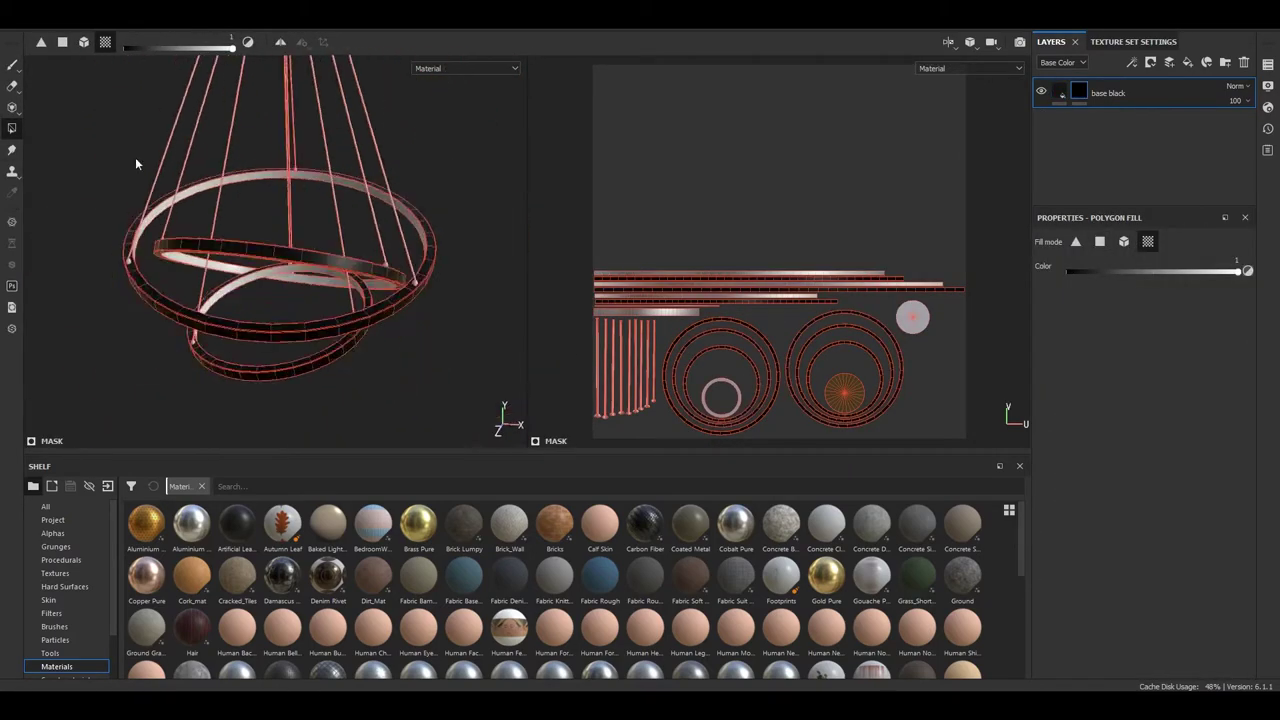
{"action": "key", "text": "1"}
{"action": "left_click", "coordinate": [1267, 62]}
- Add an Emissive channel and a fill layer with grey base colour and cream emissive colour
{"action": "left_click", "coordinate": [1133, 41]}
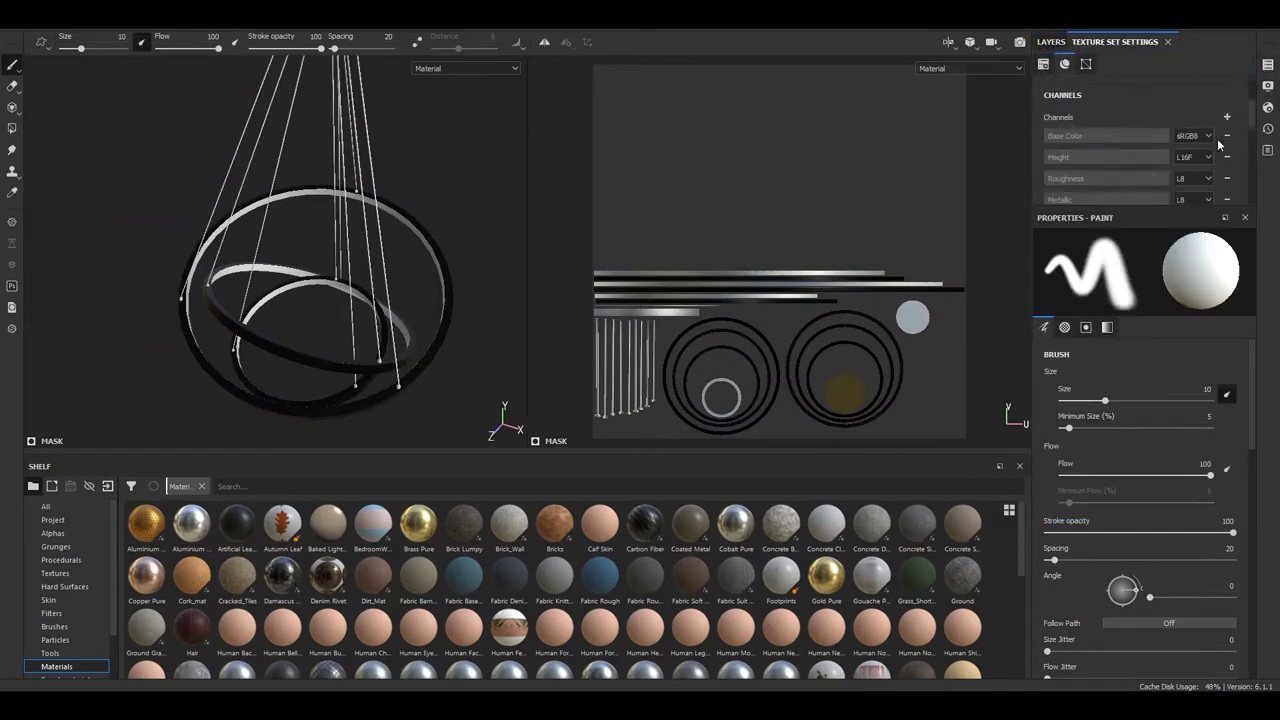
{"action": "left_click", "coordinate": [1051, 41]}
{"action": "left_click", "coordinate": [1150, 62]}
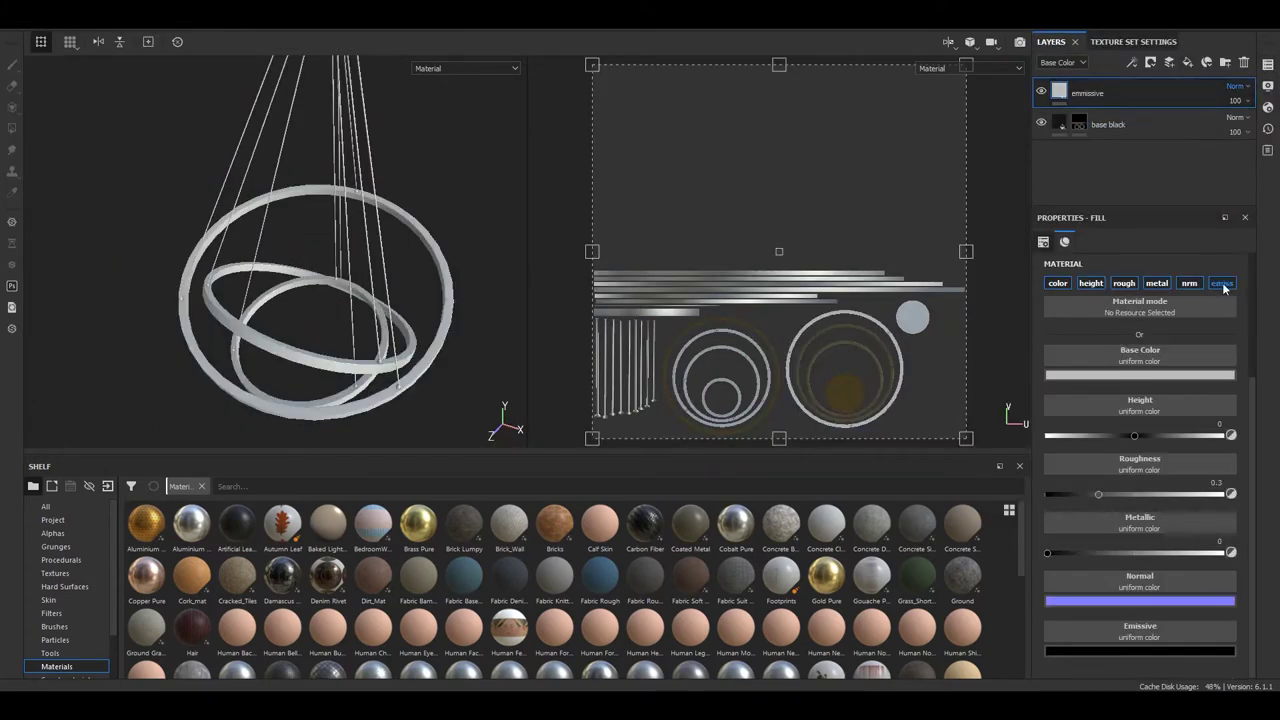
{"action": "left_click", "coordinate": [1109, 376]}
{"action": "left_click_drag", "start_coordinate": [1105, 455], "coordinate": [1072, 458]}
{"action": "left_click", "coordinate": [1158, 422]}
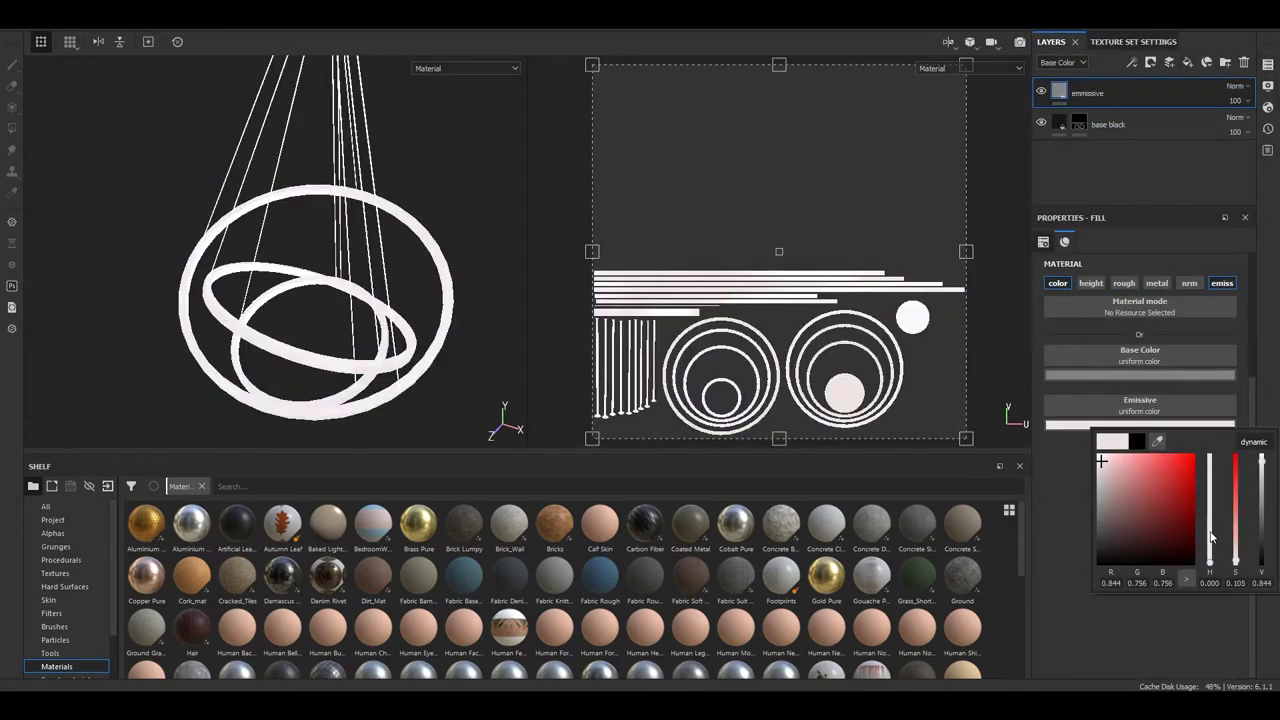
{"action": "left_click", "coordinate": [1120, 462]}
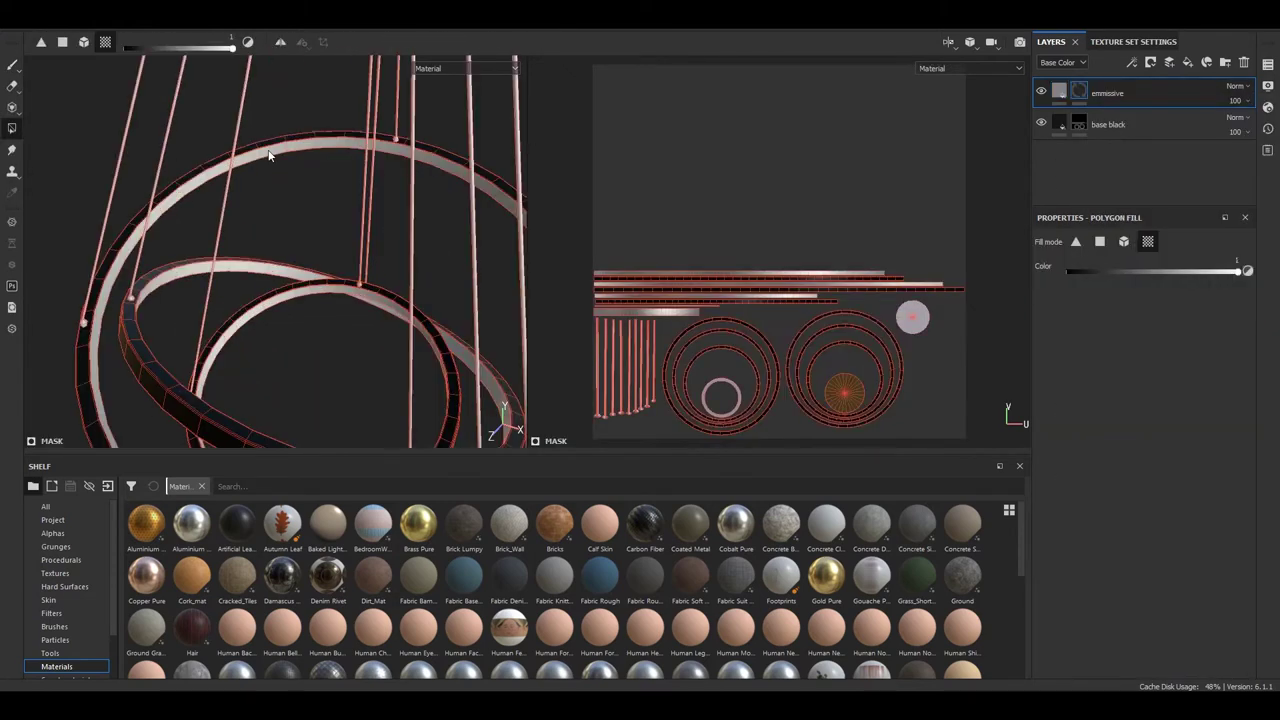
- Polygon-fill the inner ring strips into the layer's mask, then select the base black layer's colour
{"action": "left_click", "coordinate": [300, 302]}
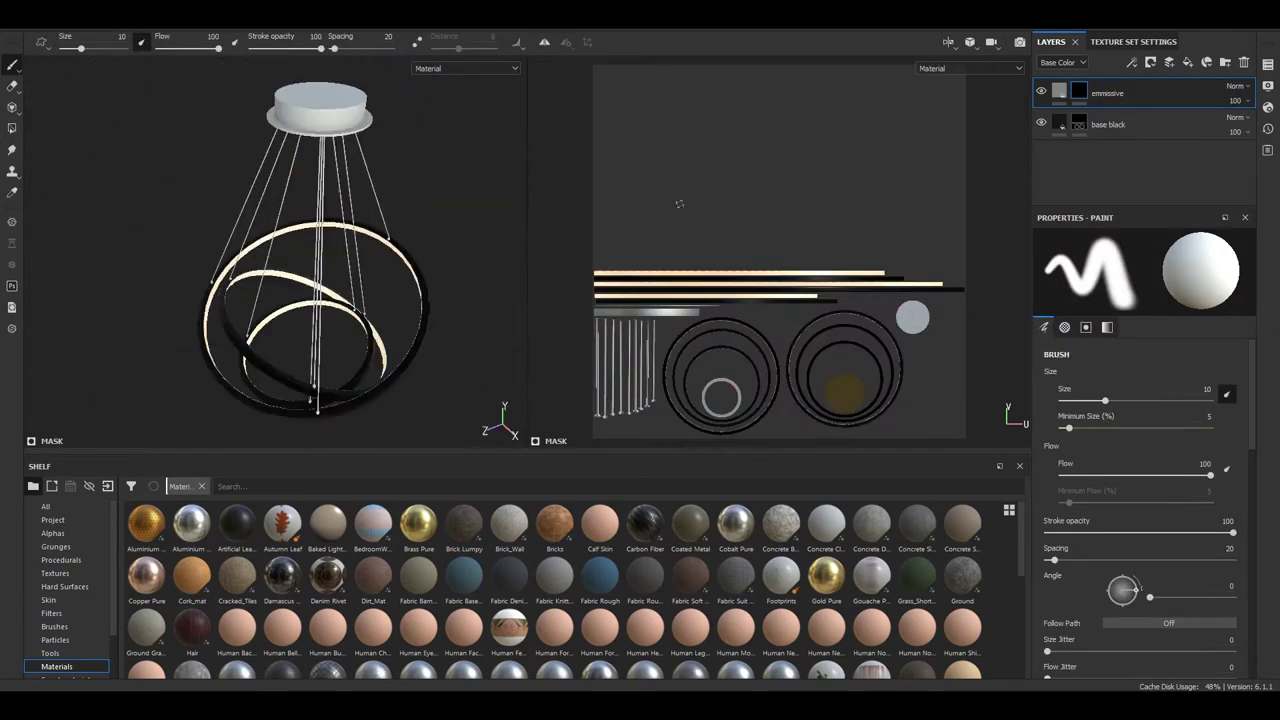
{"action": "left_click", "coordinate": [1108, 124]}
{"action": "left_click", "coordinate": [1140, 375]}
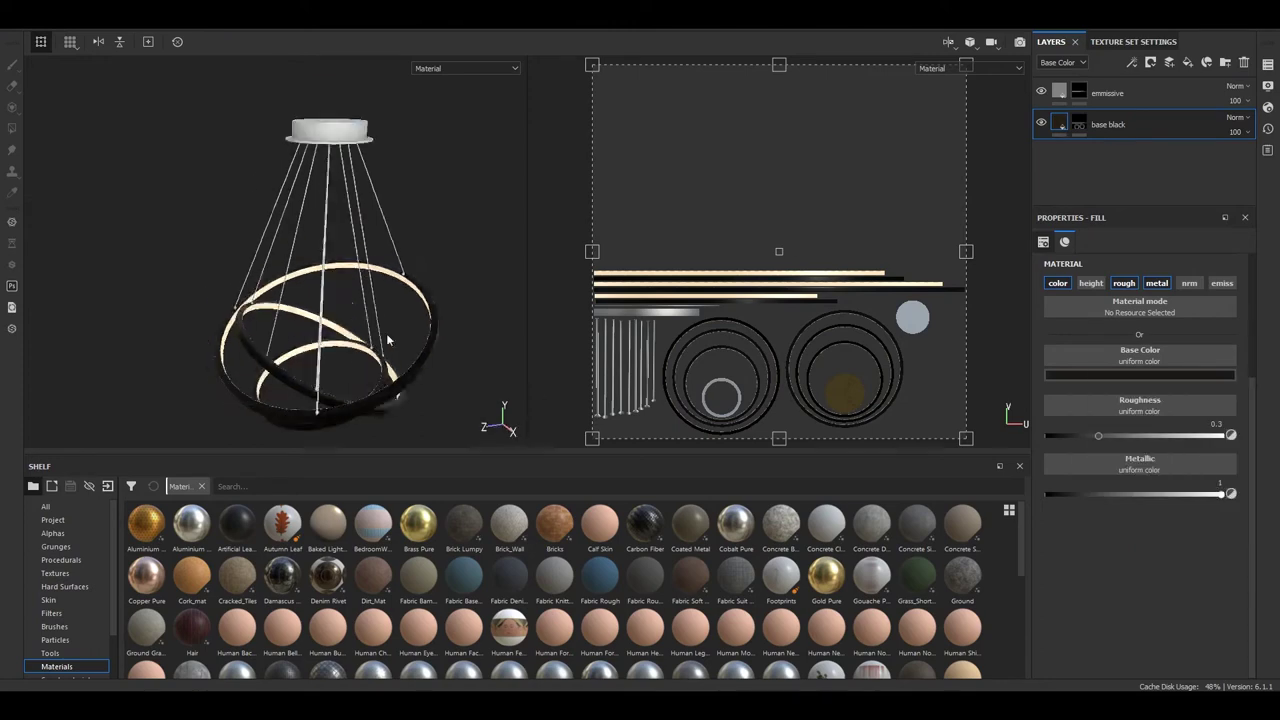
- Name the new fill layer 'metal' and give it a grey base colour
{"action": "scroll", "coordinate": [390, 350], "scroll_direction": "up", "scroll_amount": 3}
{"action": "scroll", "coordinate": [398, 371], "scroll_direction": "down", "scroll_amount": 4}
{"action": "scroll", "coordinate": [292, 264], "scroll_direction": "up", "scroll_amount": 6}
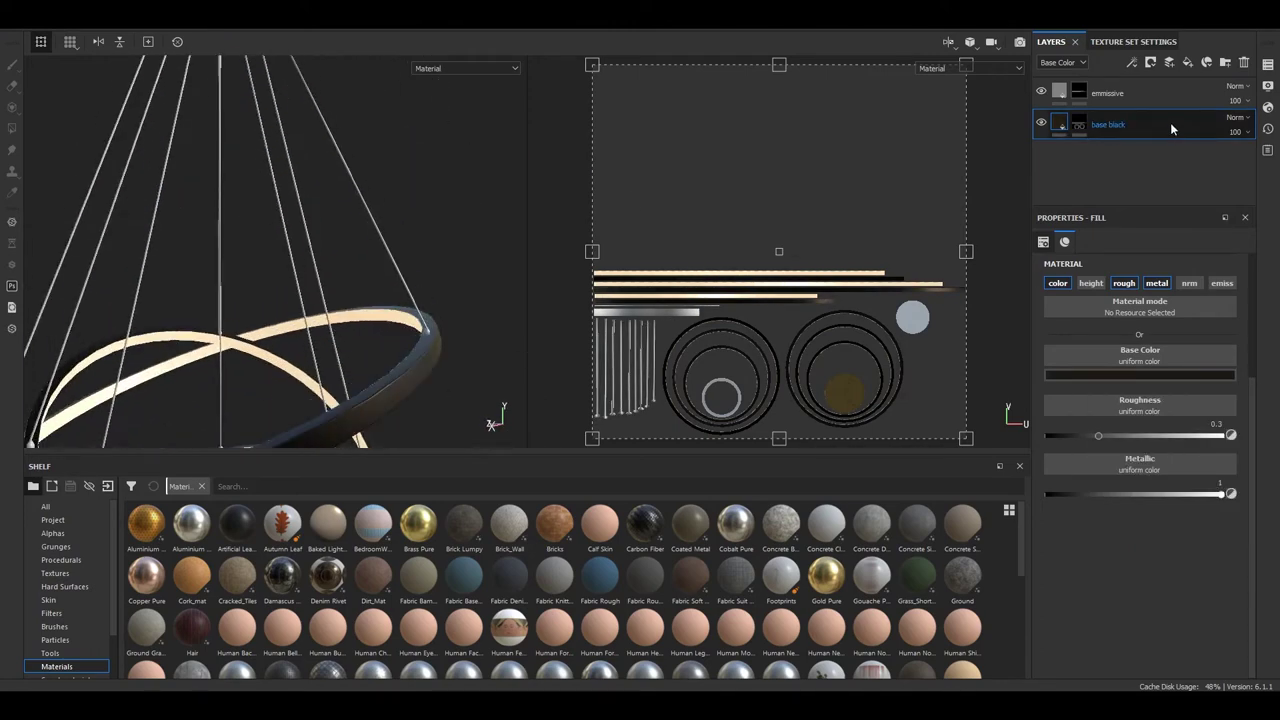
{"action": "type", "text": "metal"}
{"action": "key", "text": "Return"}
{"action": "left_click", "coordinate": [1140, 375]}
{"action": "left_click", "coordinate": [1175, 490]}
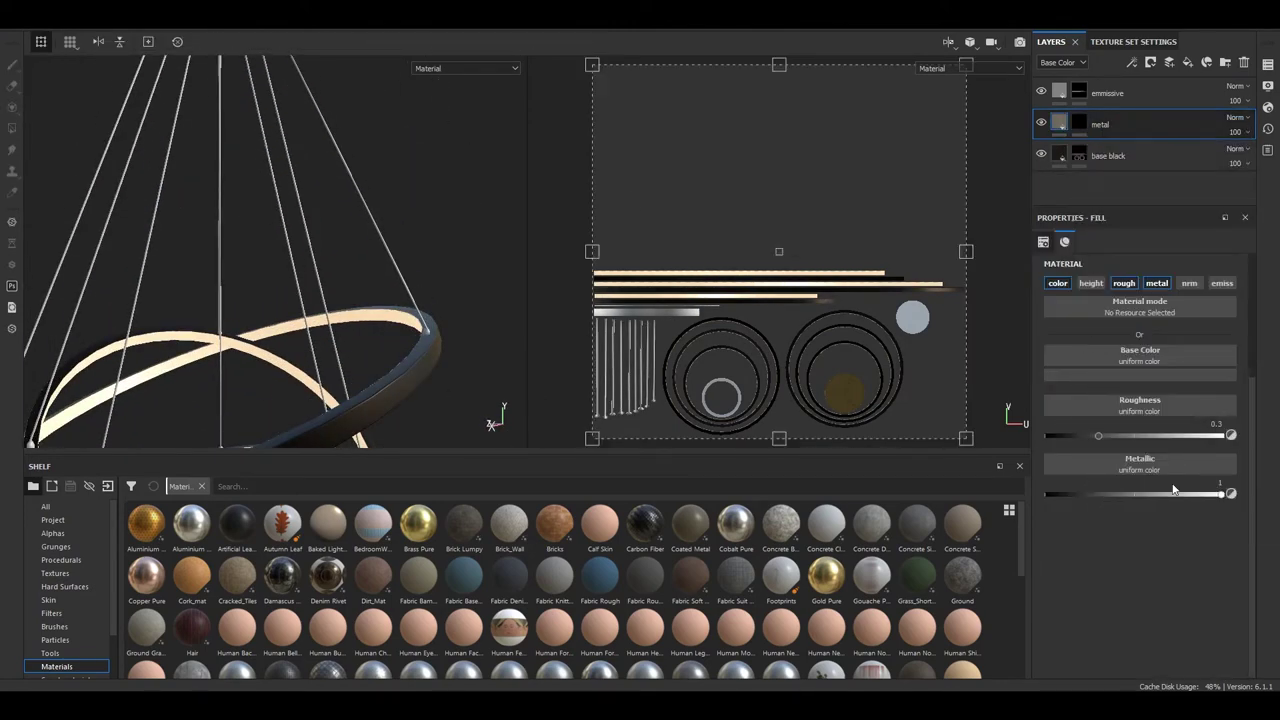
- Give the metal layer a black mask and lower its roughness to 0.2
{"action": "left_click", "coordinate": [12, 64]}
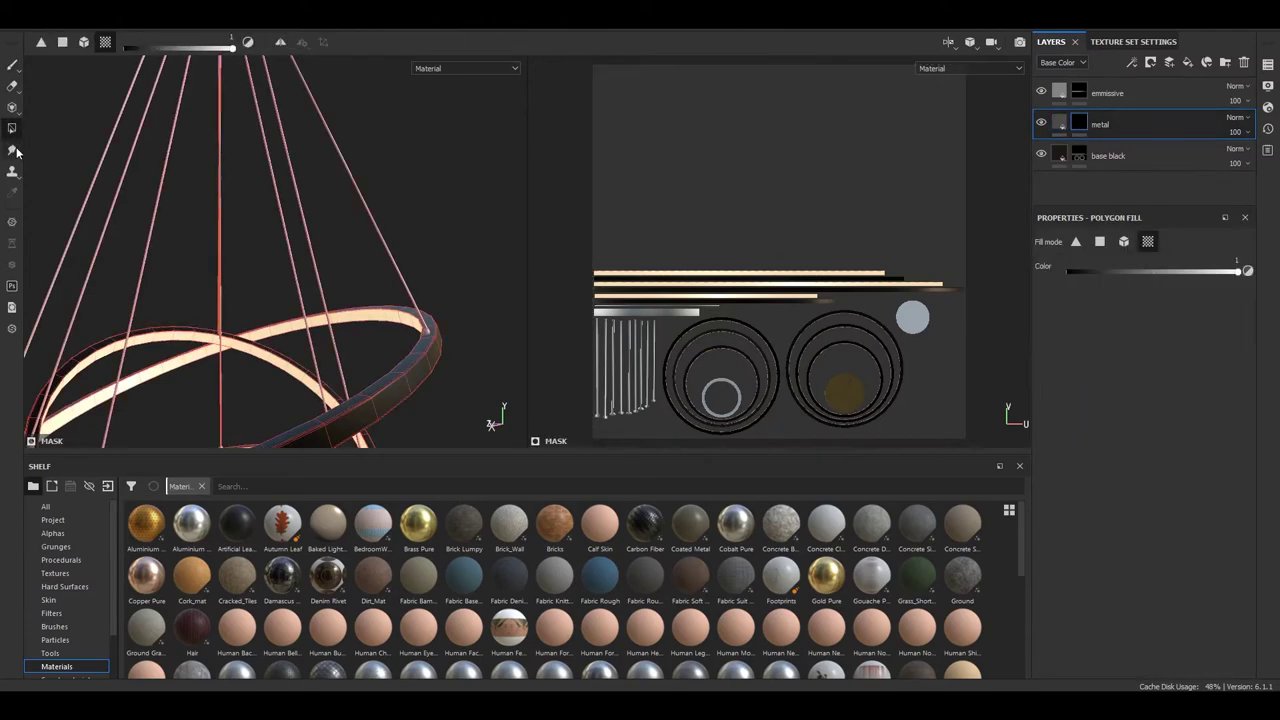
{"action": "mouse_move", "coordinate": [229, 117]}
{"action": "left_mouse_down", "text": "alt"}
{"action": "mouse_move", "coordinate": [215, 152]}
{"action": "mouse_move", "coordinate": [230, 170]}
{"action": "left_mouse_up", "text": "alt"}
{"action": "left_click", "coordinate": [1060, 124]}
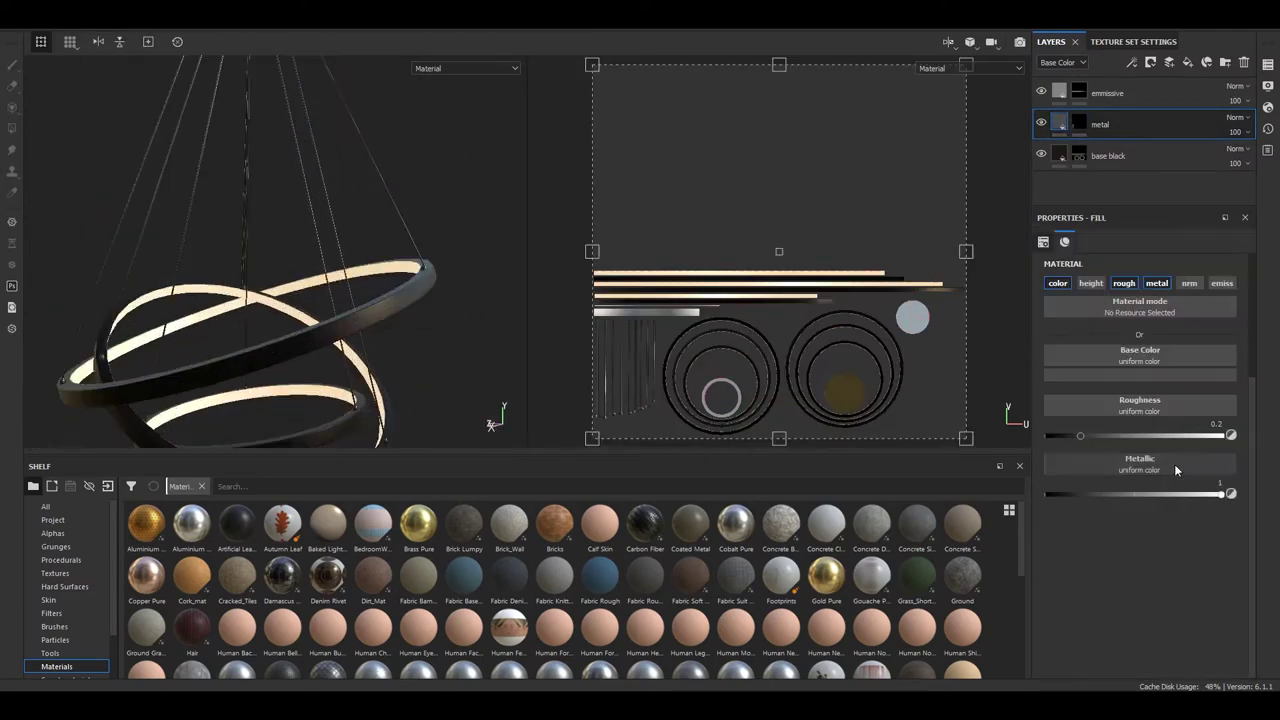
{"action": "mouse_move", "coordinate": [400, 250]}
{"action": "left_mouse_down", "text": "alt"}
{"action": "mouse_move", "coordinate": [477, 312]}
{"action": "mouse_move", "coordinate": [470, 250]}
{"action": "left_mouse_up", "text": "alt"}
{"action": "left_click", "coordinate": [1065, 155]}
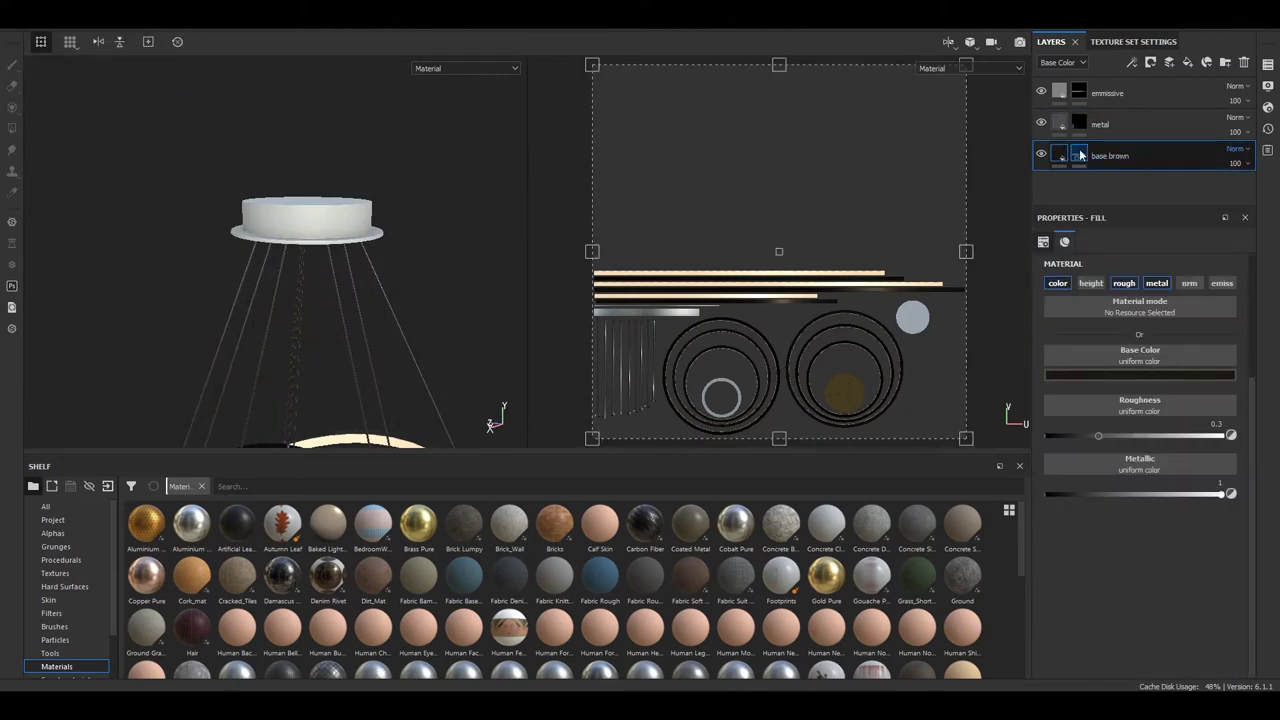
- Add a 'matte brown' fill layer above base brown with roughness about 0.42
{"action": "left_click", "coordinate": [1080, 155]}
{"action": "left_click_drag", "start_coordinate": [300, 230], "coordinate": [302, 196], "text": "alt"}
{"action": "key", "text": "ctrl+d"}
{"action": "type", "text": "matte brown"}
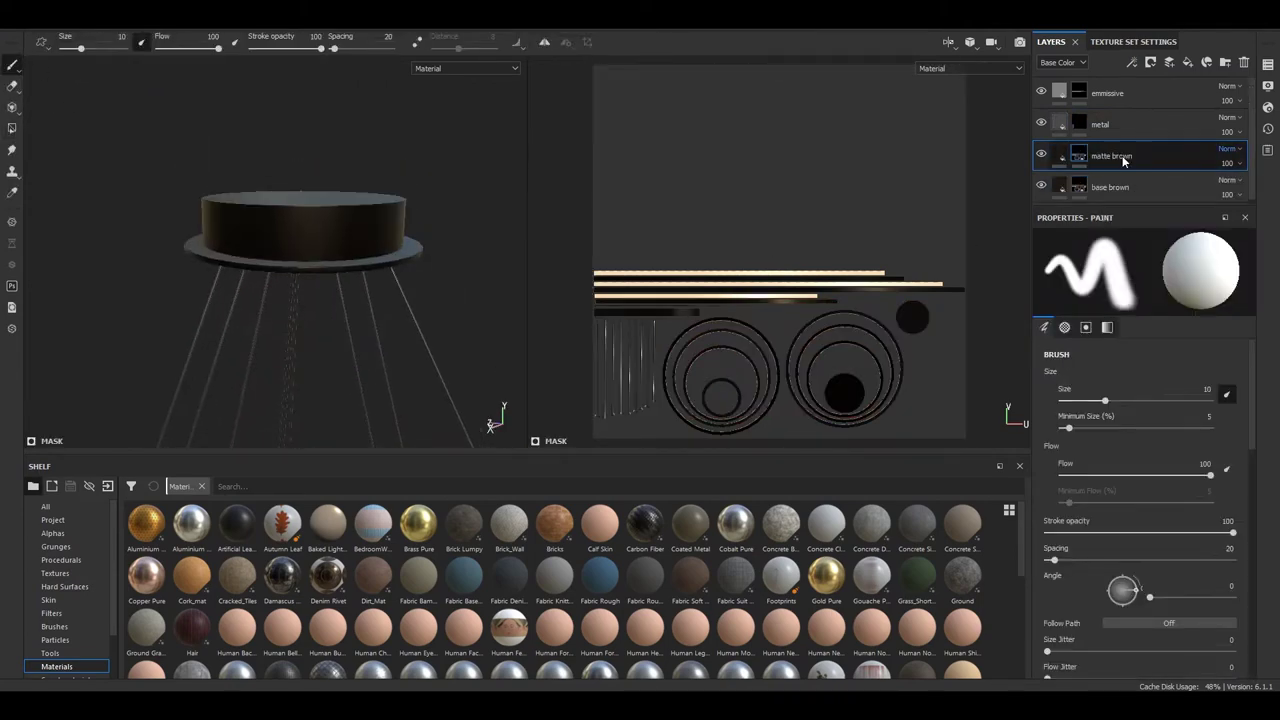
{"action": "left_click", "coordinate": [1062, 157]}
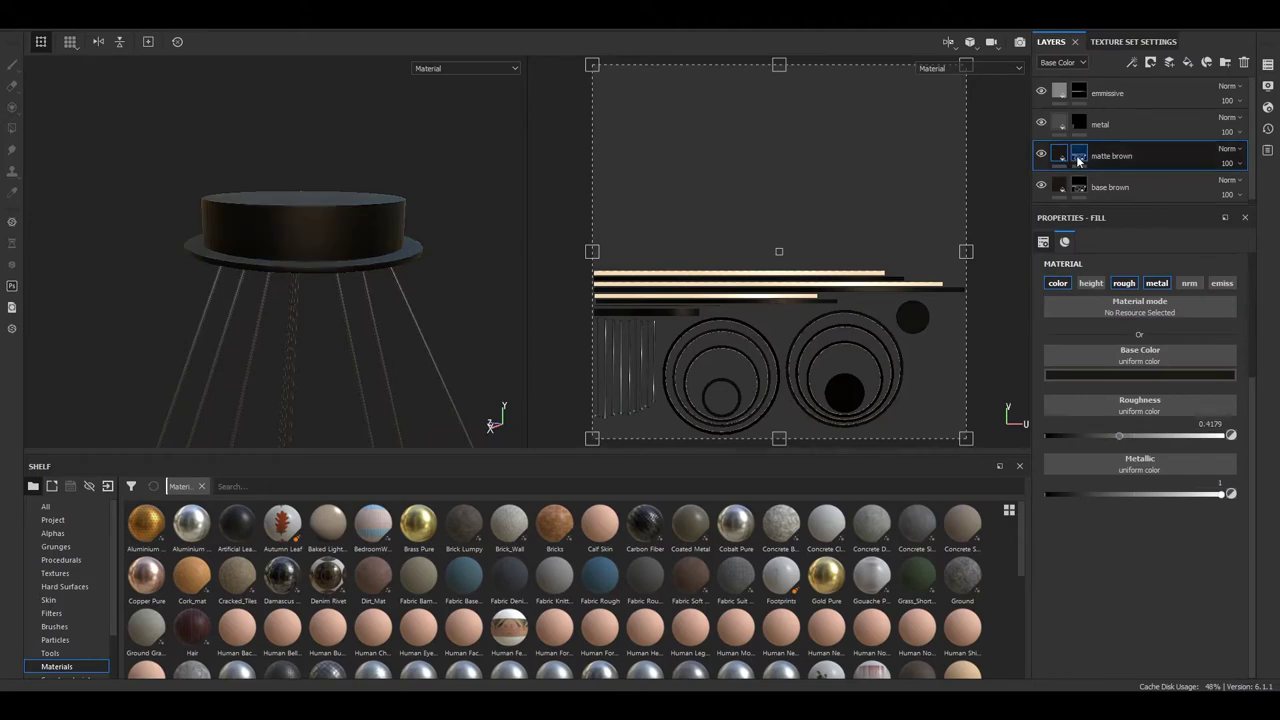
- Mask matte brown to the canopy and add a black-masked 'detail' fill layer on top
{"action": "right_click", "coordinate": [1079, 159]}
{"action": "key", "text": "Escape"}
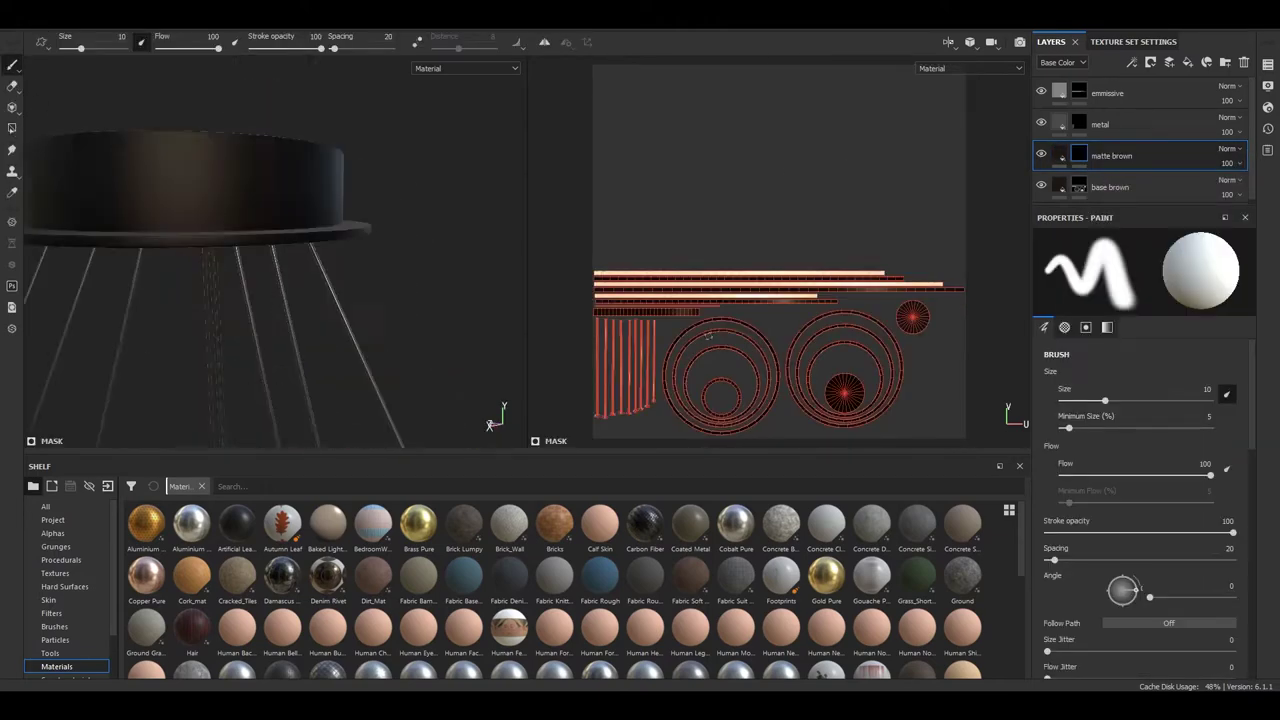
{"action": "left_click", "coordinate": [1187, 62]}
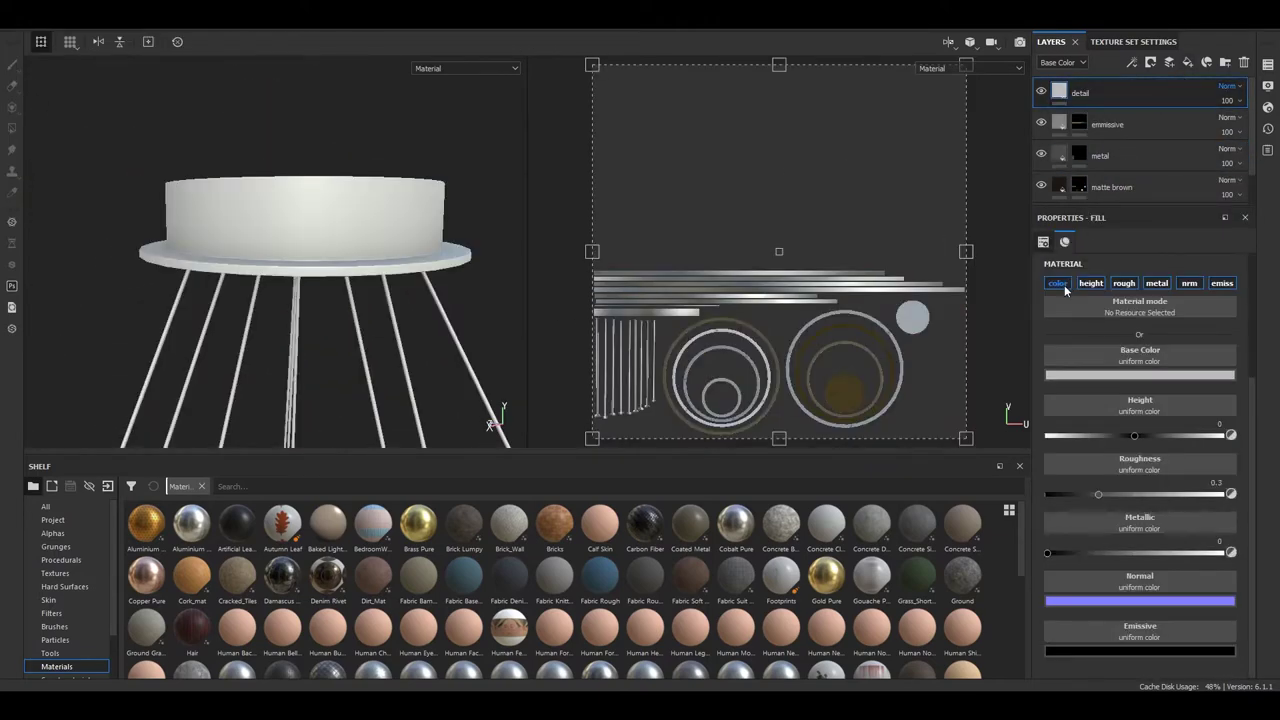
{"action": "left_click", "coordinate": [1065, 289]}
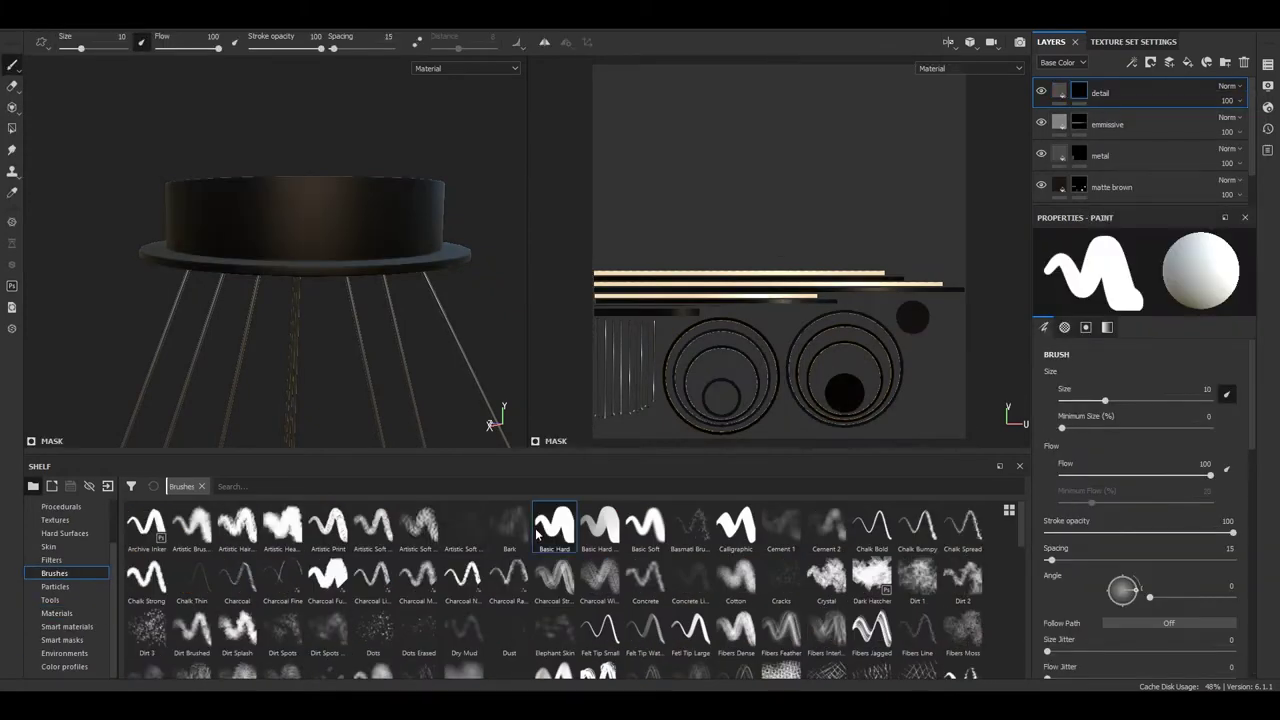
- Show the alphas shelf and go back to painting on the detail layer's mask
{"action": "left_click", "coordinate": [53, 533]}
{"action": "scroll", "coordinate": [689, 620], "scroll_direction": "down", "scroll_amount": 5}
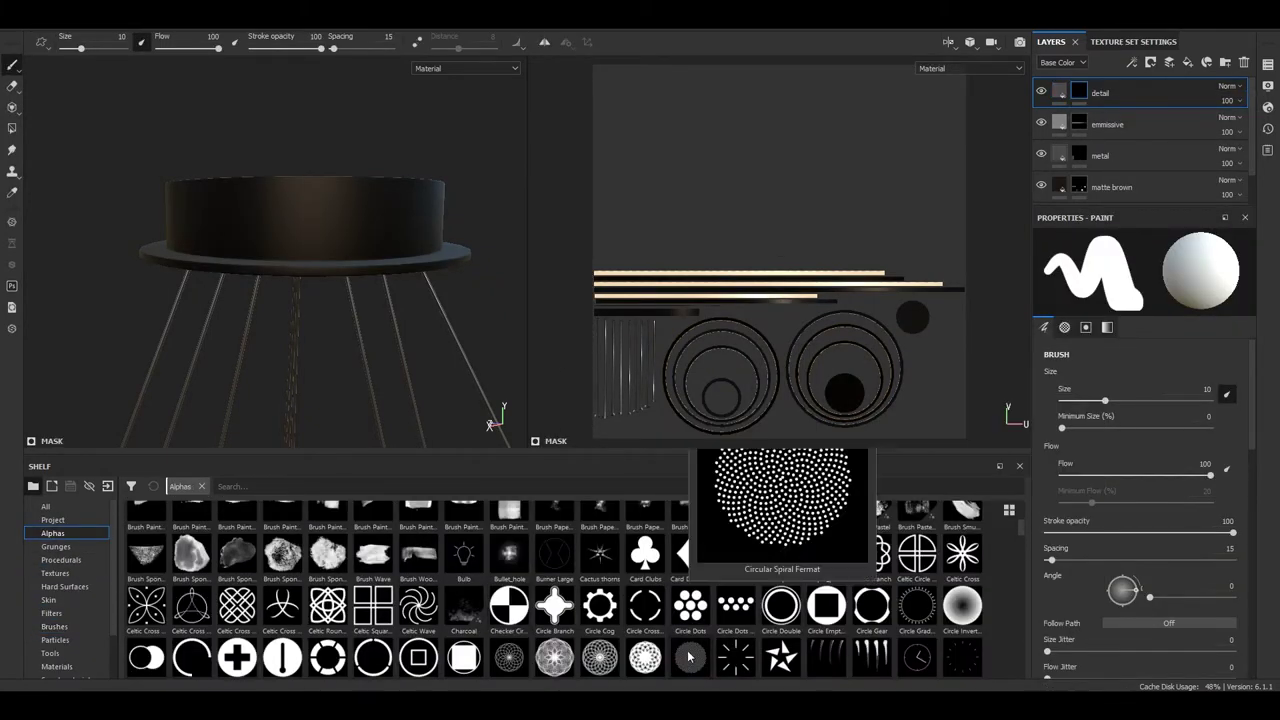
{"action": "left_click", "coordinate": [1059, 92]}
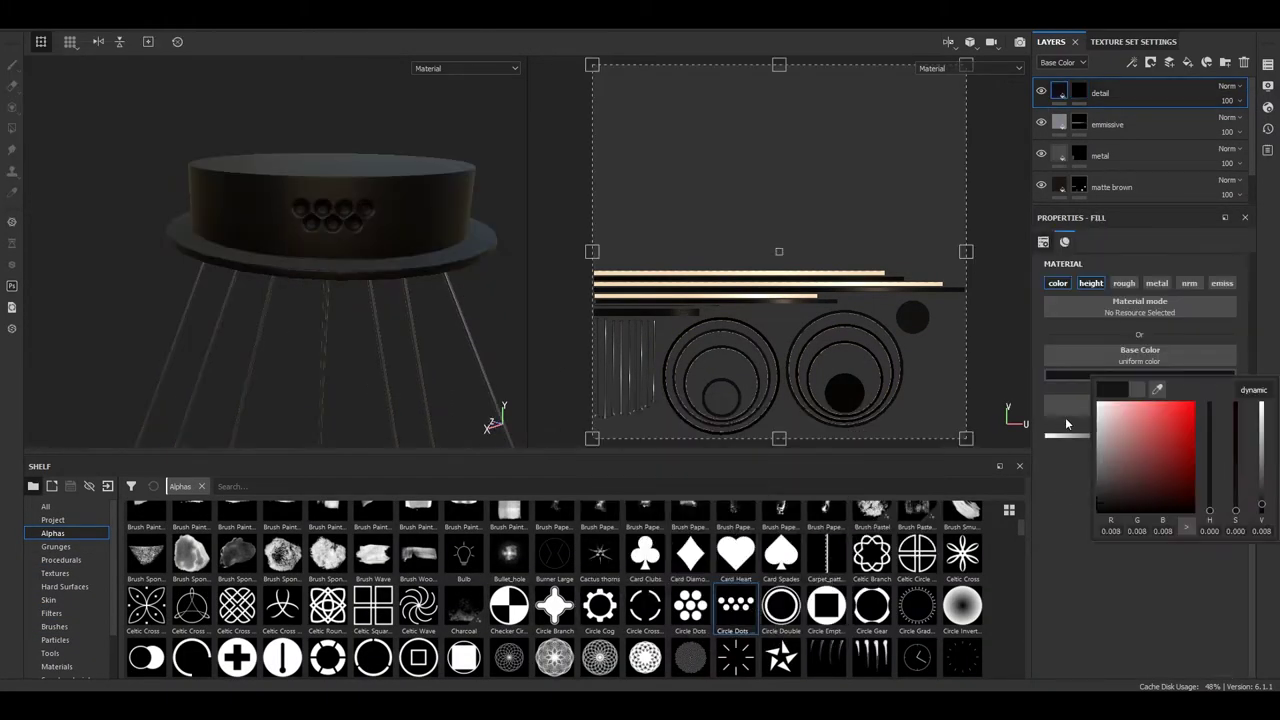
{"action": "key", "text": "1"}
- Choose the Square Vent alpha, zoom onto the cylinder front, and switch the shelf to brushes
{"action": "scroll", "coordinate": [700, 560], "scroll_direction": "down", "scroll_amount": 5}
{"action": "scroll", "coordinate": [650, 580], "scroll_direction": "down", "scroll_amount": 5}
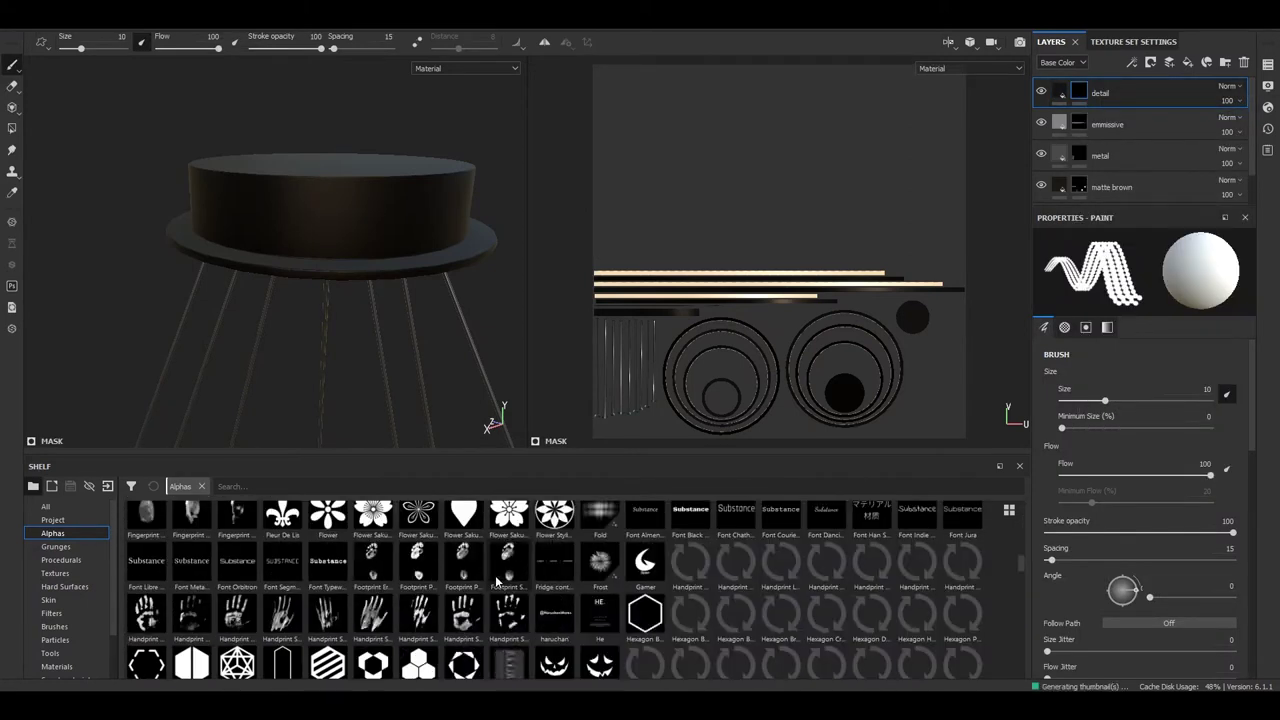
{"action": "scroll", "coordinate": [600, 590], "scroll_direction": "down", "scroll_amount": 5}
{"action": "scroll", "coordinate": [577, 593], "scroll_direction": "down", "scroll_amount": 5}
{"action": "scroll", "coordinate": [577, 593], "scroll_direction": "down", "scroll_amount": 5}
{"action": "scroll", "coordinate": [500, 590], "scroll_direction": "down", "scroll_amount": 5}
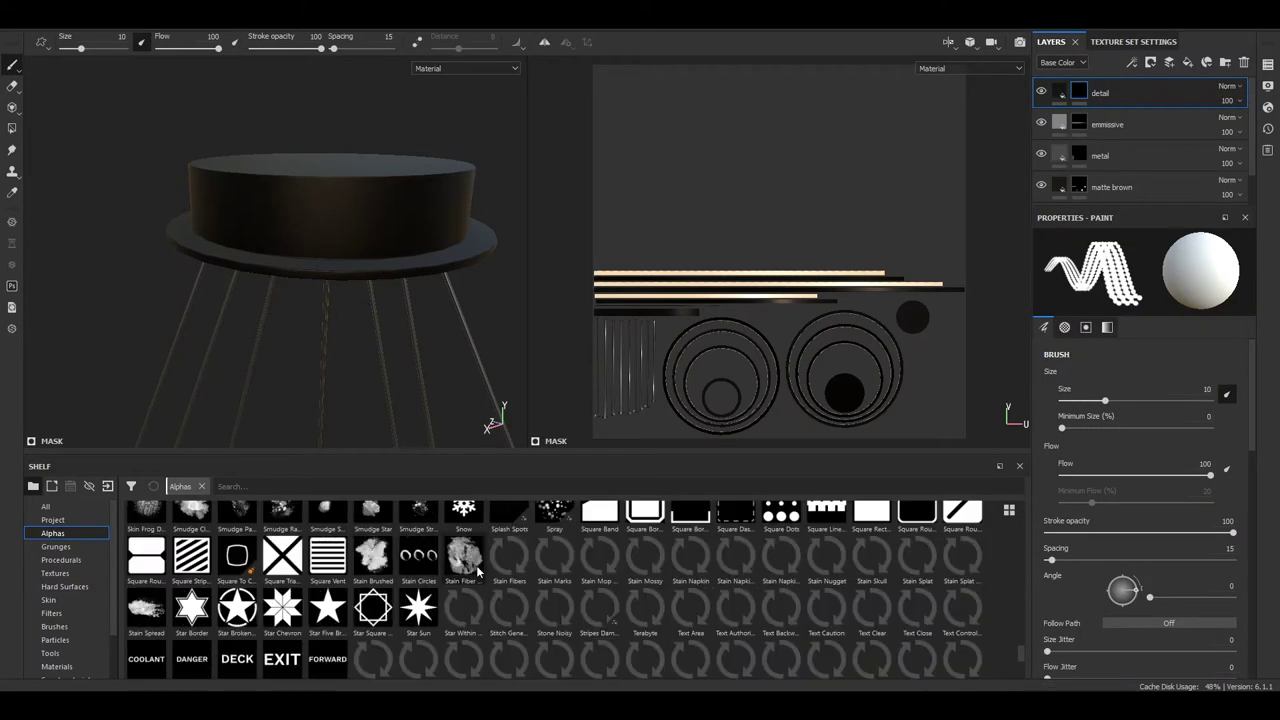
{"action": "left_click", "coordinate": [327, 555]}
{"action": "right_click_drag", "start_coordinate": [344, 218], "coordinate": [437, 300], "text": "alt"}
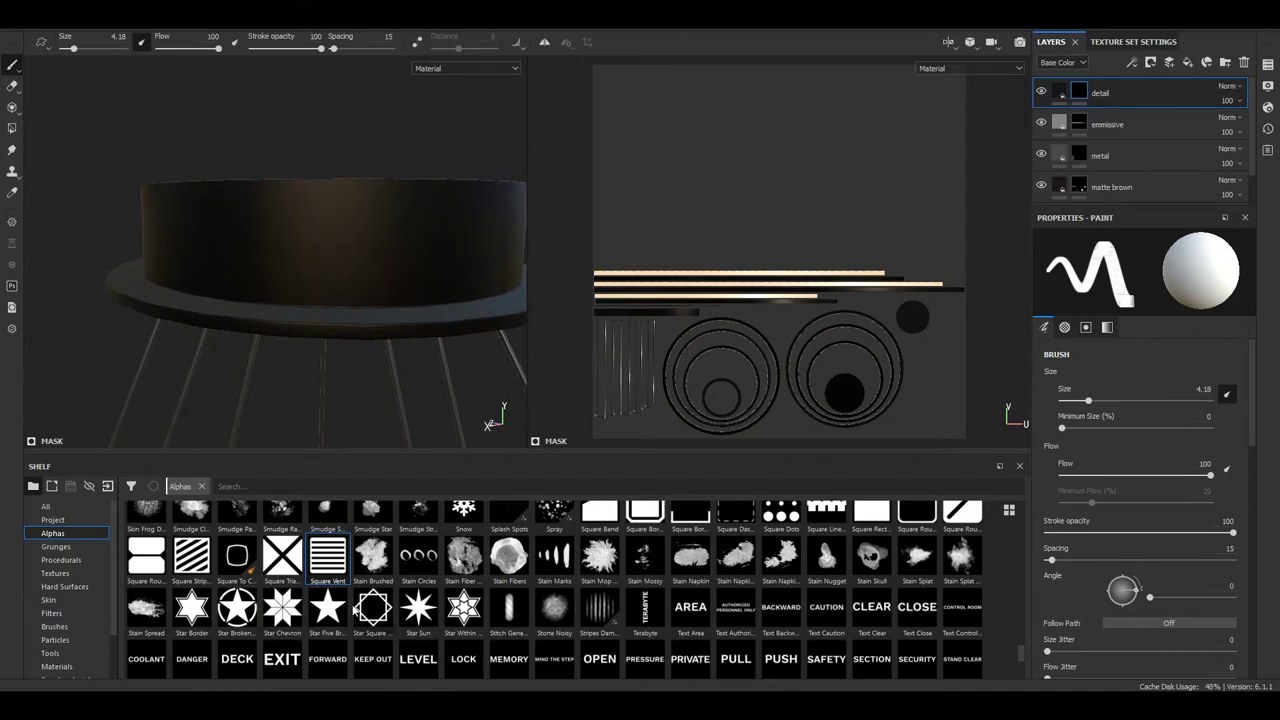
{"action": "left_click_drag", "start_coordinate": [1020, 652], "coordinate": [1007, 638]}
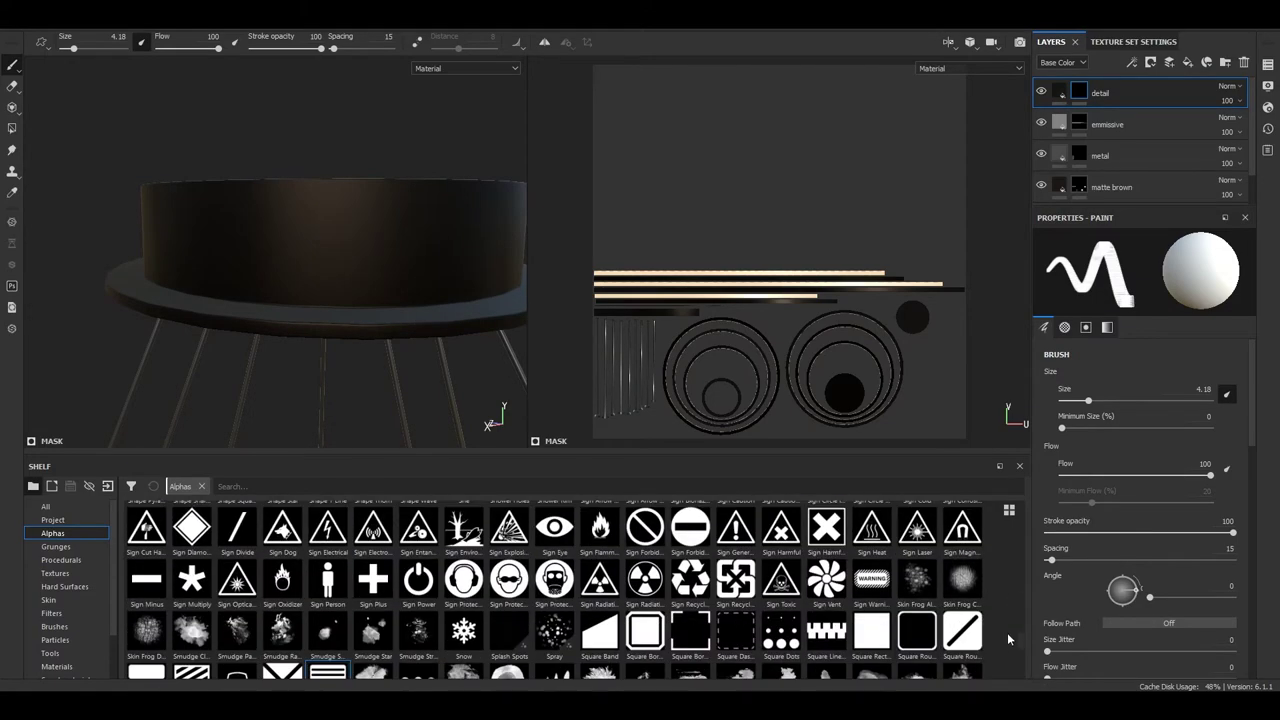
{"action": "scroll", "coordinate": [750, 584], "scroll_direction": "up", "scroll_amount": 10}
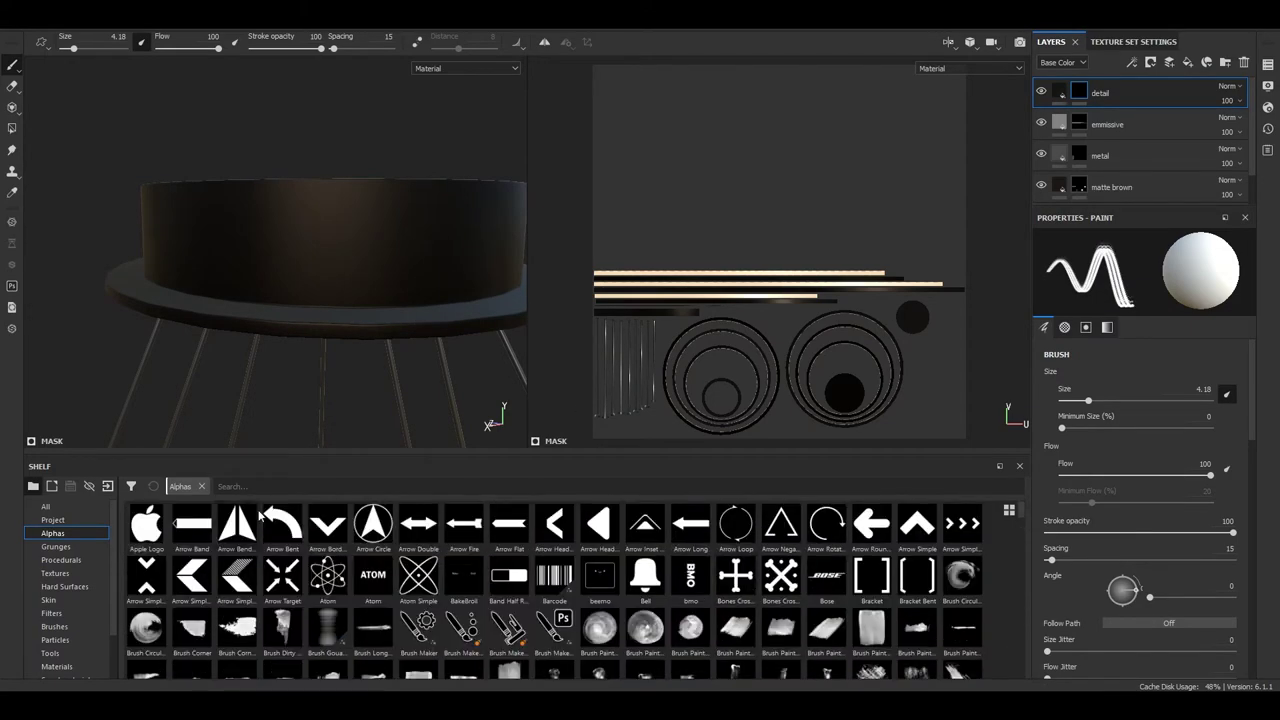
{"action": "left_click", "coordinate": [54, 626]}
- Paint four recessed slots on the detail mask with height -0.0522 and a dark base colour
{"action": "scroll", "coordinate": [686, 298], "scroll_direction": "up", "scroll_amount": 5}
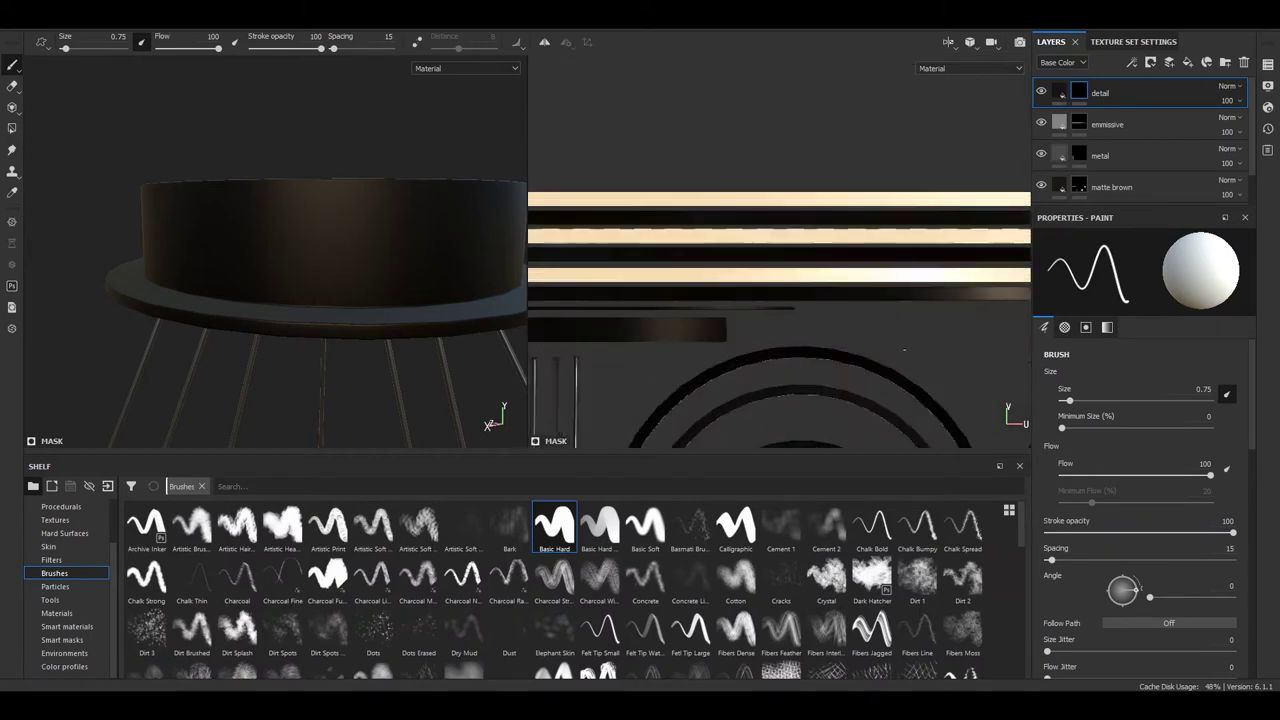
{"action": "scroll", "coordinate": [686, 298], "scroll_direction": "up", "scroll_amount": 3}
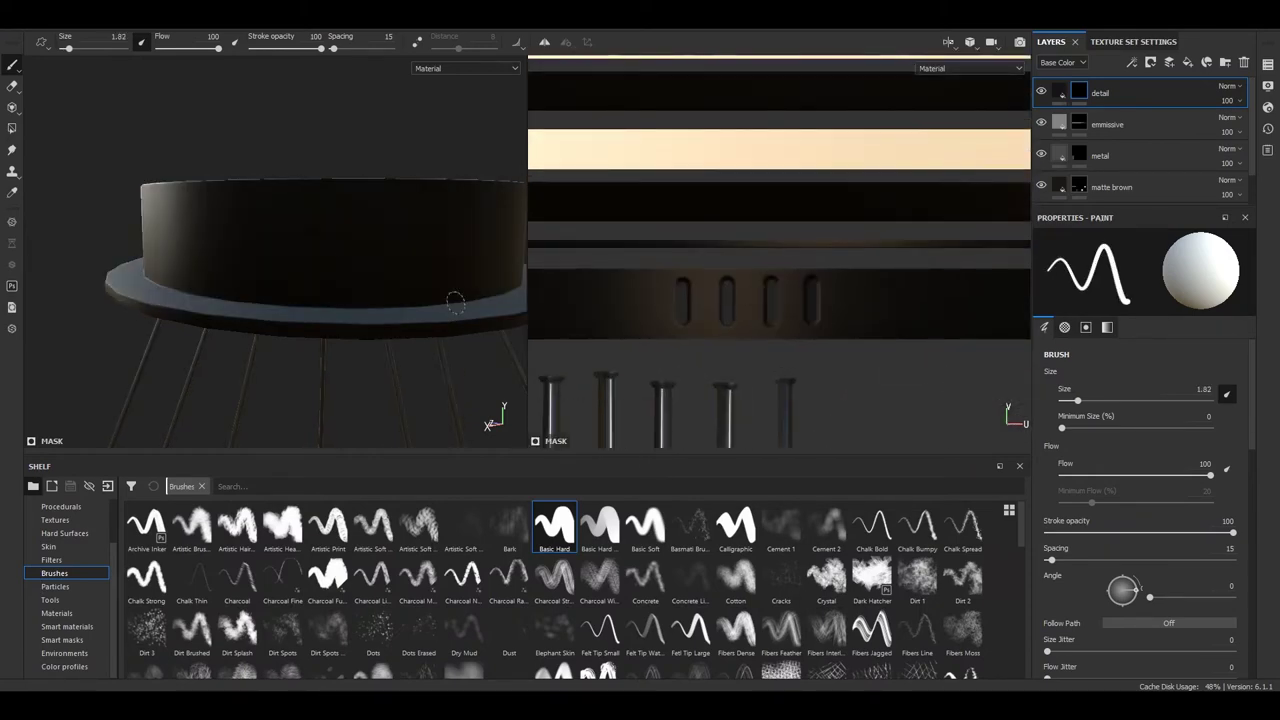
{"action": "scroll", "coordinate": [455, 302], "scroll_direction": "down", "scroll_amount": 3}
{"action": "scroll", "coordinate": [339, 287], "scroll_direction": "down", "scroll_amount": 3}
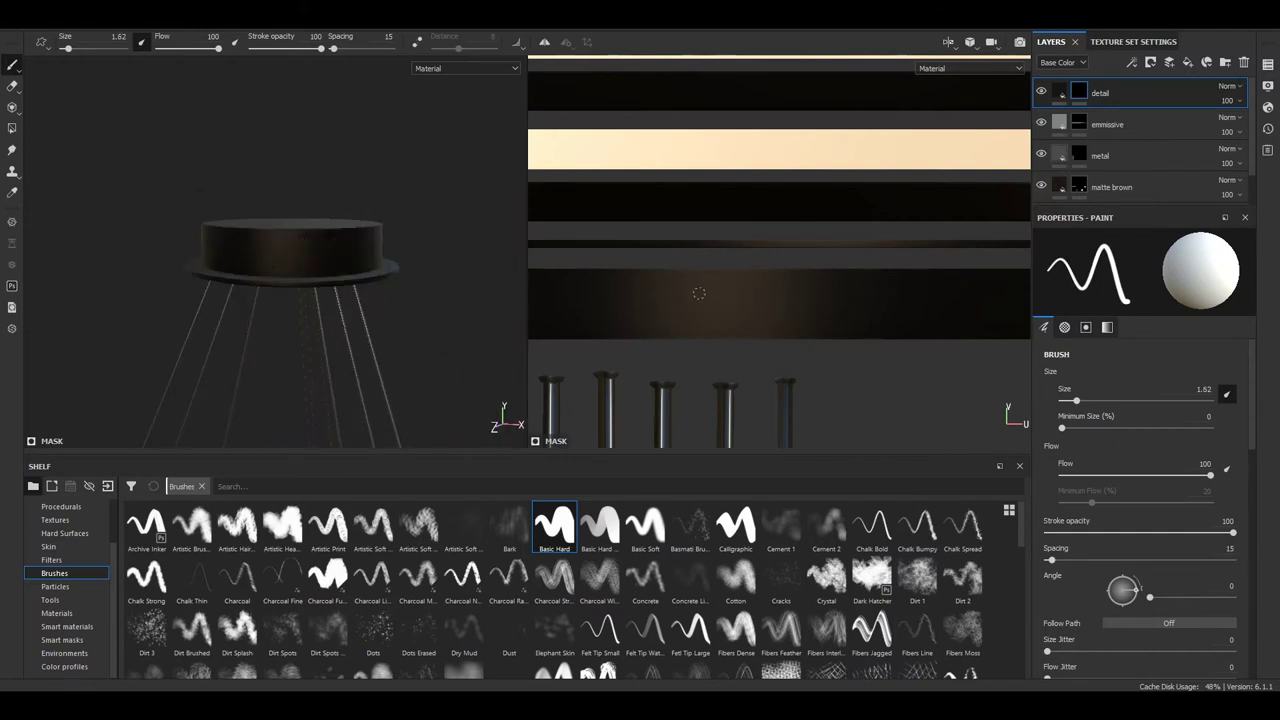
{"action": "scroll", "coordinate": [723, 289], "scroll_direction": "up", "scroll_amount": 2}
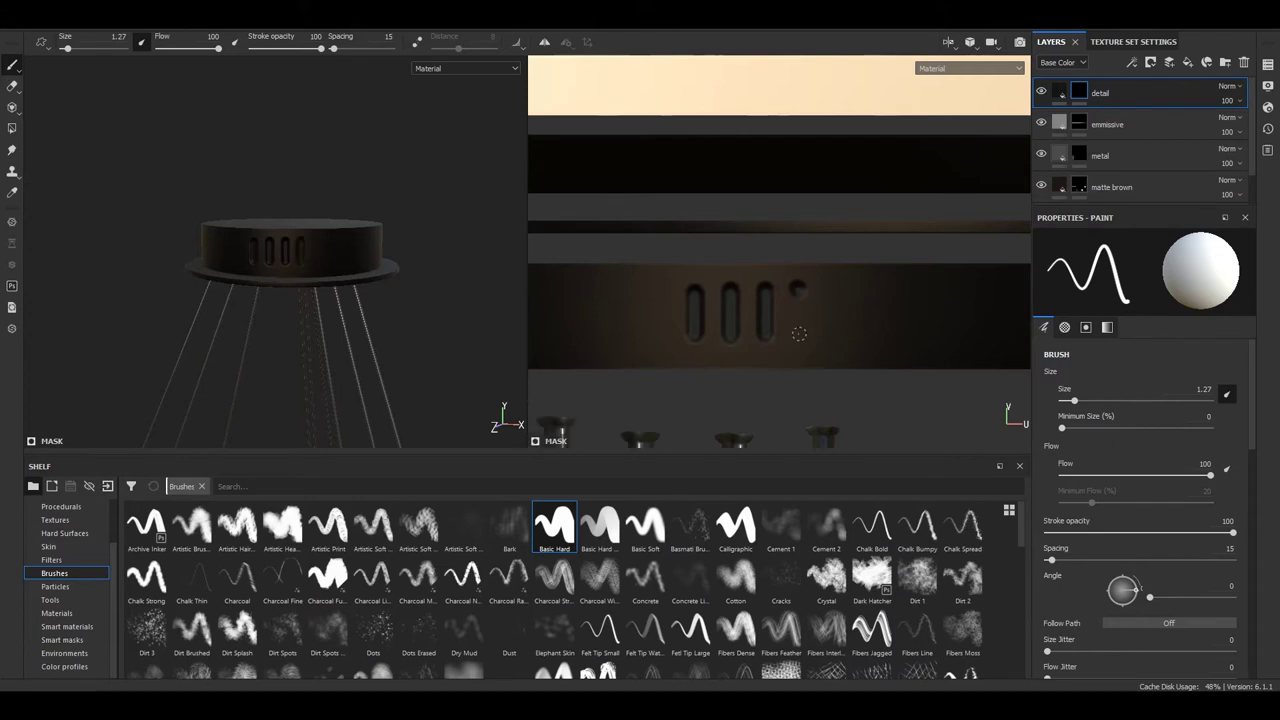
{"action": "left_click", "coordinate": [1060, 92]}
{"action": "left_click", "coordinate": [1106, 374]}
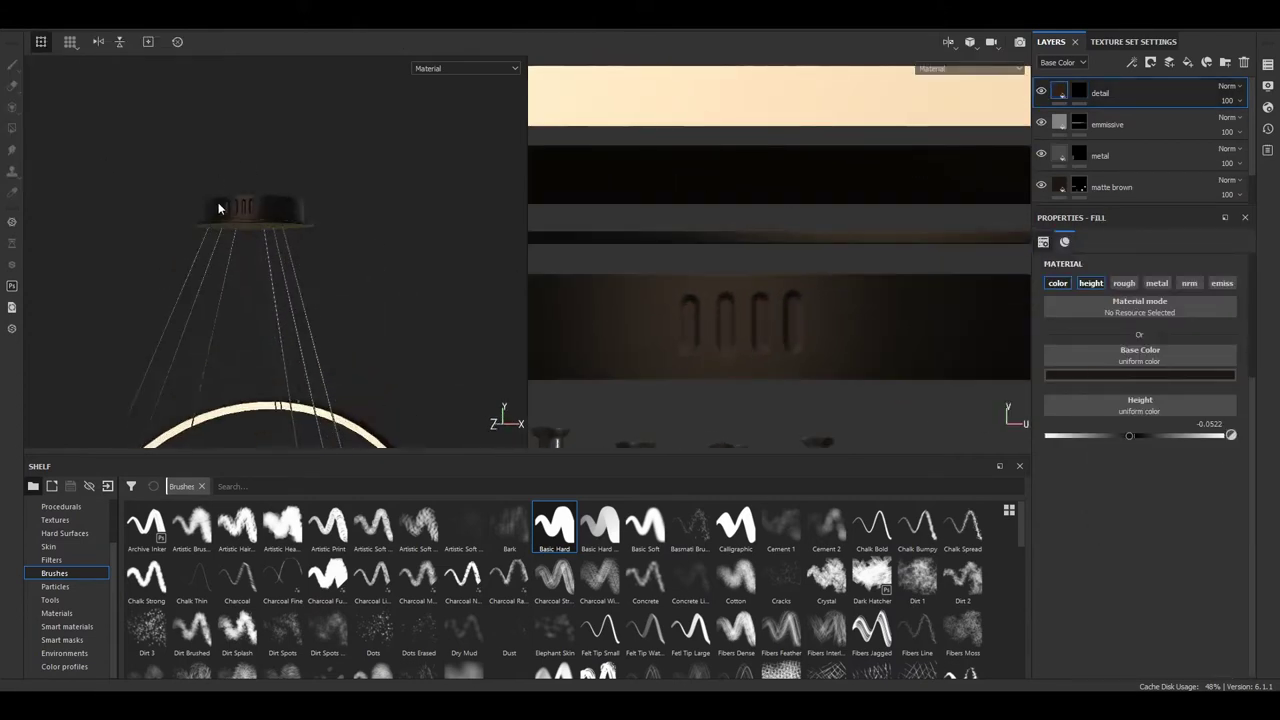
{"action": "scroll", "coordinate": [220, 208], "scroll_direction": "up", "scroll_amount": 5}
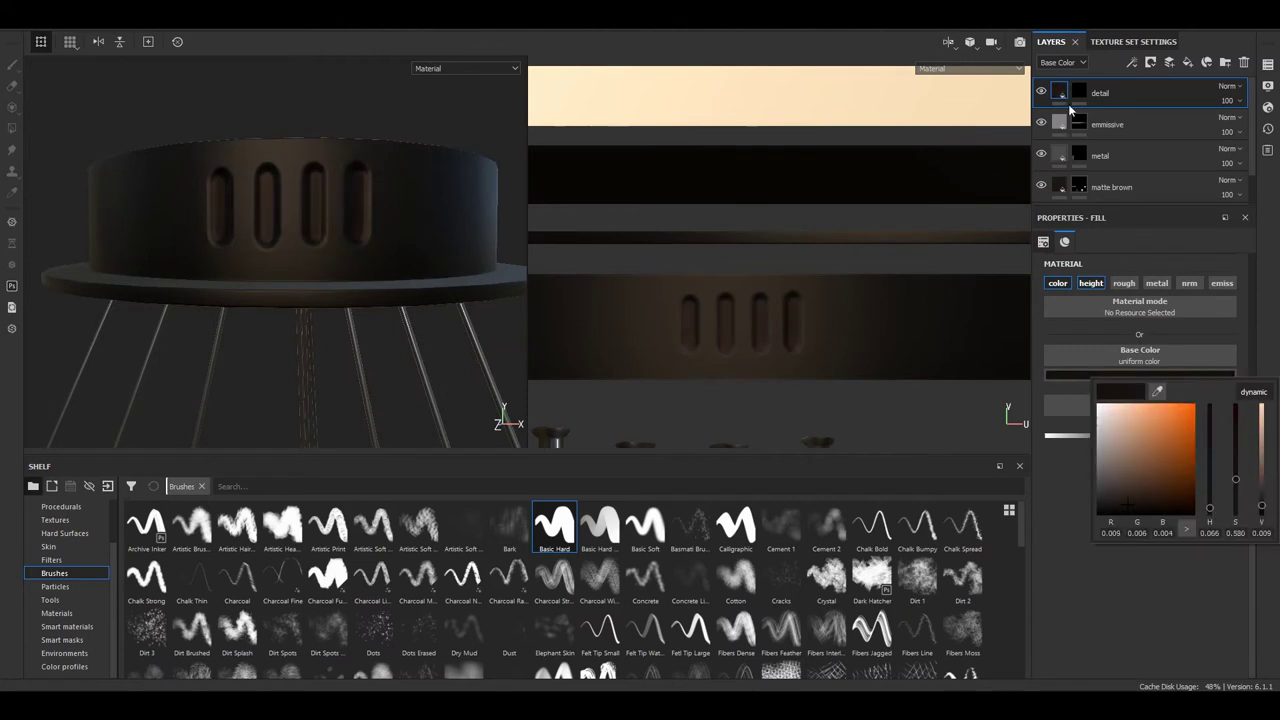
{"action": "left_click", "coordinate": [1078, 94]}
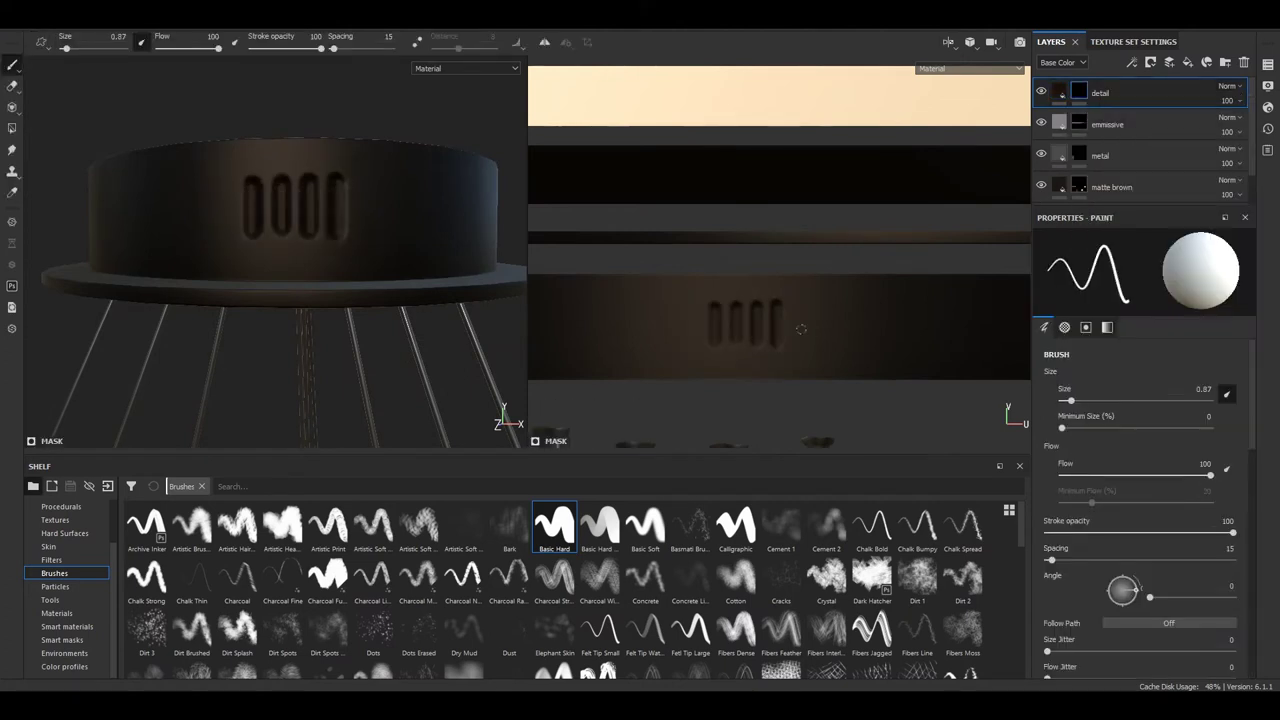
{"action": "scroll", "coordinate": [801, 329], "scroll_direction": "up", "scroll_amount": 2}
- Search the alphas for 'circ' and add a black-masked fill layer named 'screw'
{"action": "key", "text": "f"}
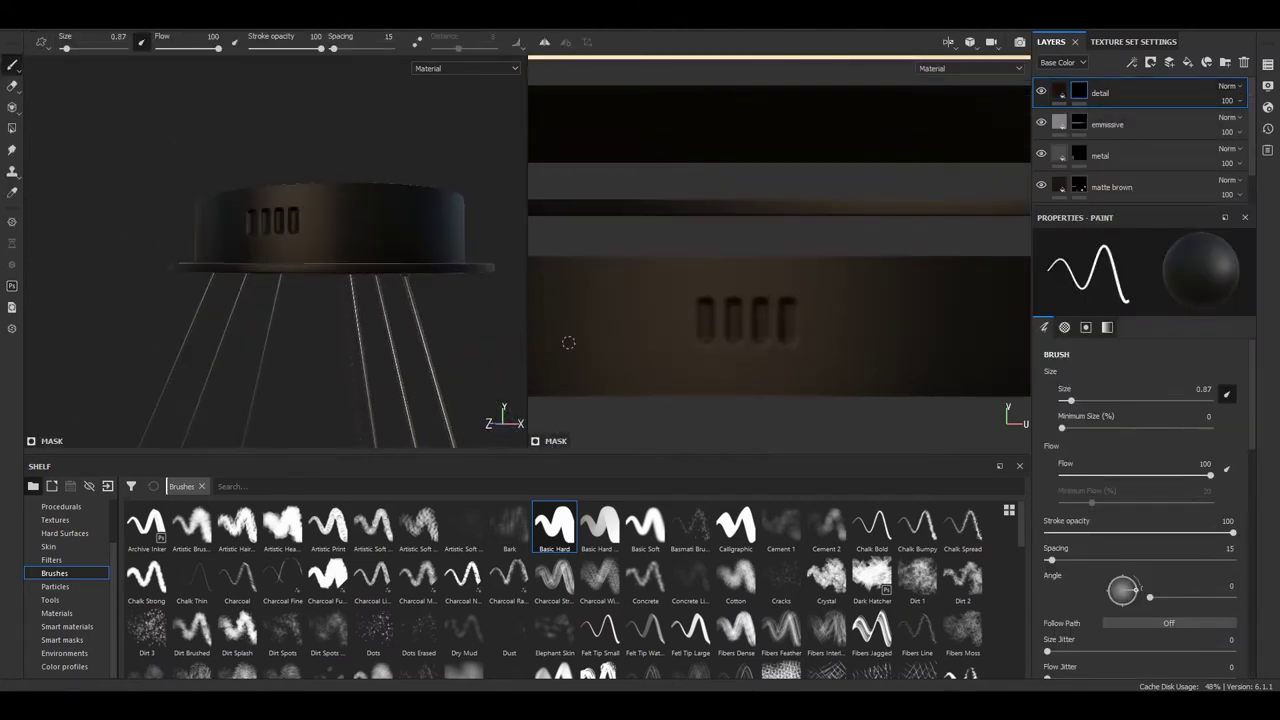
{"action": "left_click", "coordinate": [52, 533]}
{"action": "type", "text": "circ"}
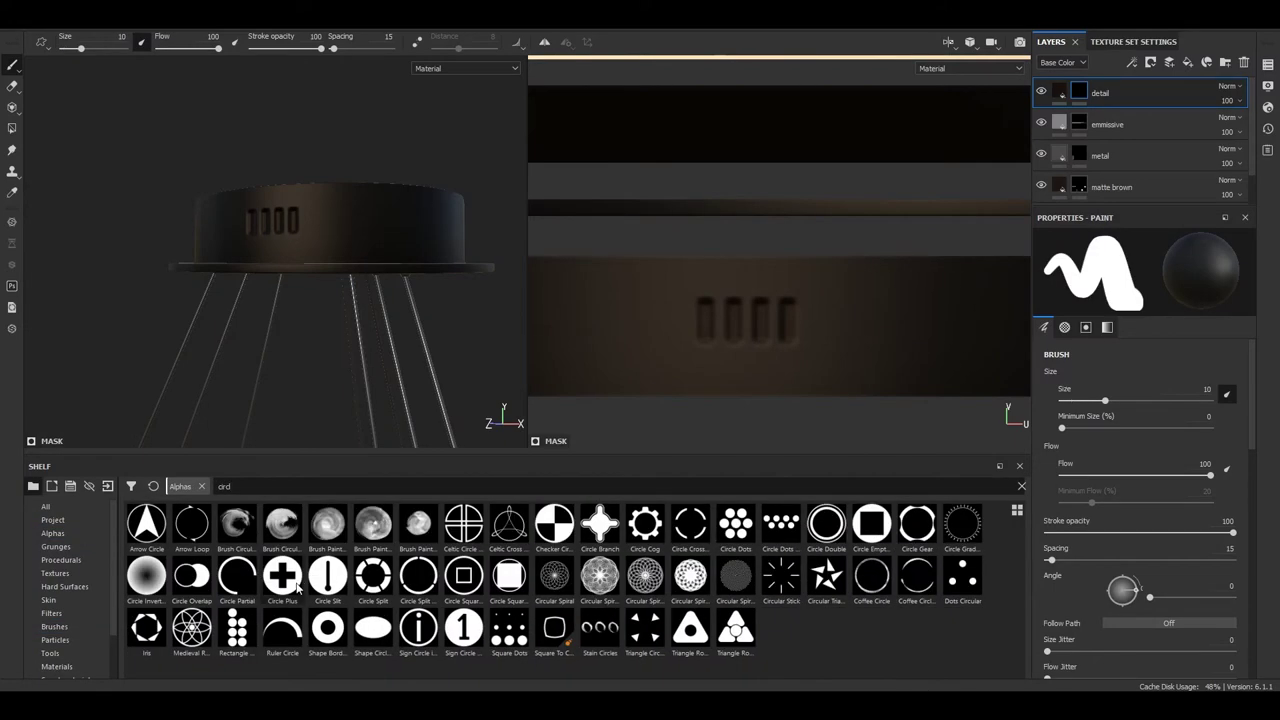
{"action": "left_click", "coordinate": [1185, 64]}
{"action": "type", "text": "screw"}
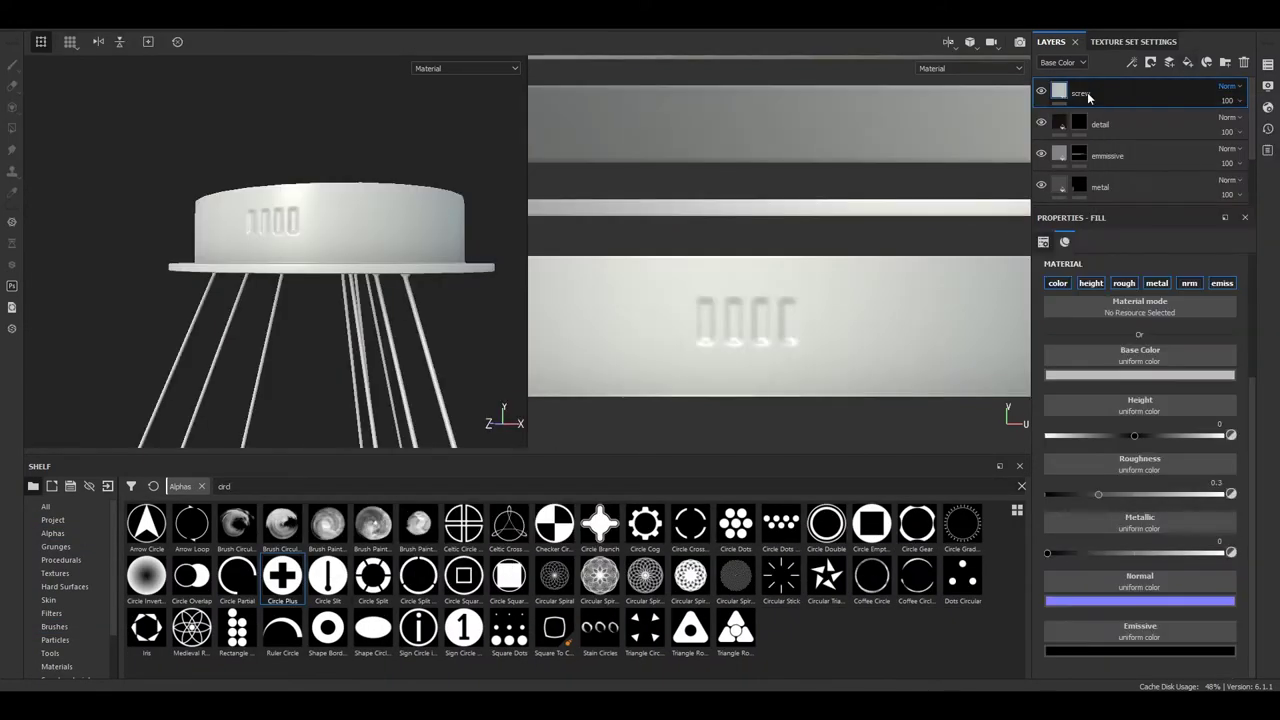
{"action": "key", "text": "Return"}
{"action": "right_click", "coordinate": [1105, 100]}
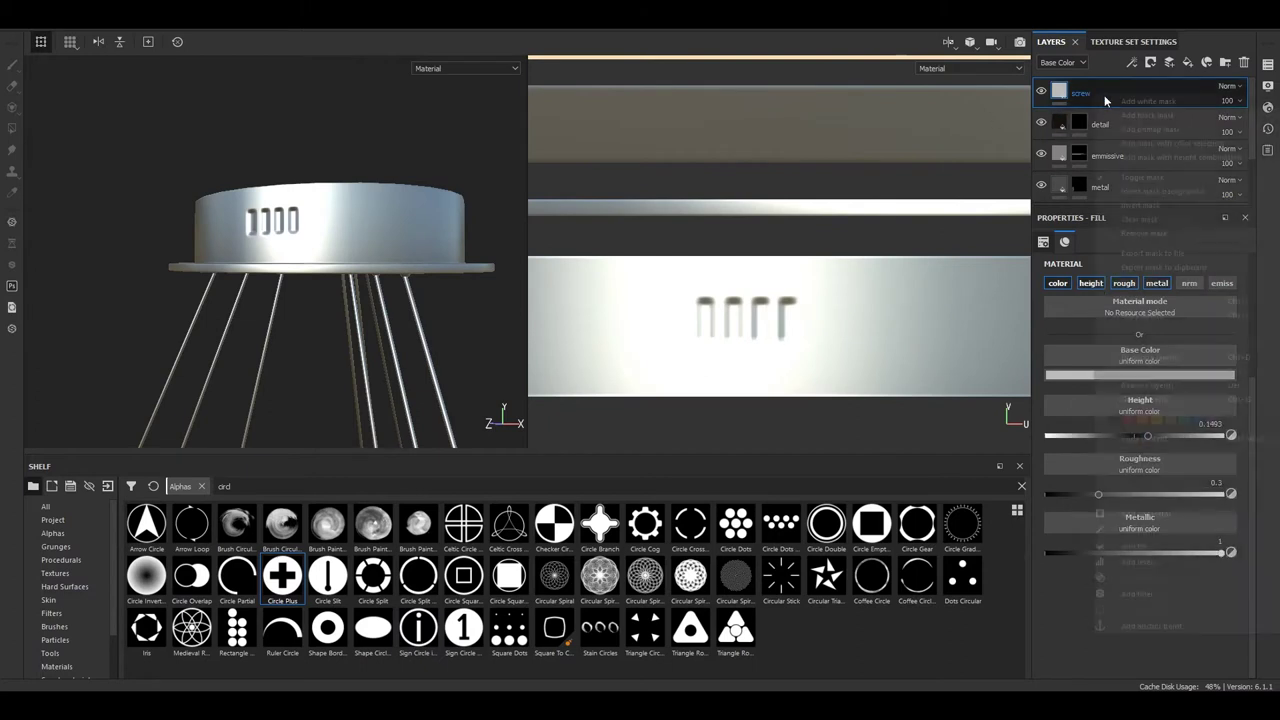
{"action": "left_click", "coordinate": [1147, 115]}
- Stamp a Circle Plus cross-head screw onto the cap and adjust its height and base colour
{"action": "left_click", "coordinate": [369, 232]}
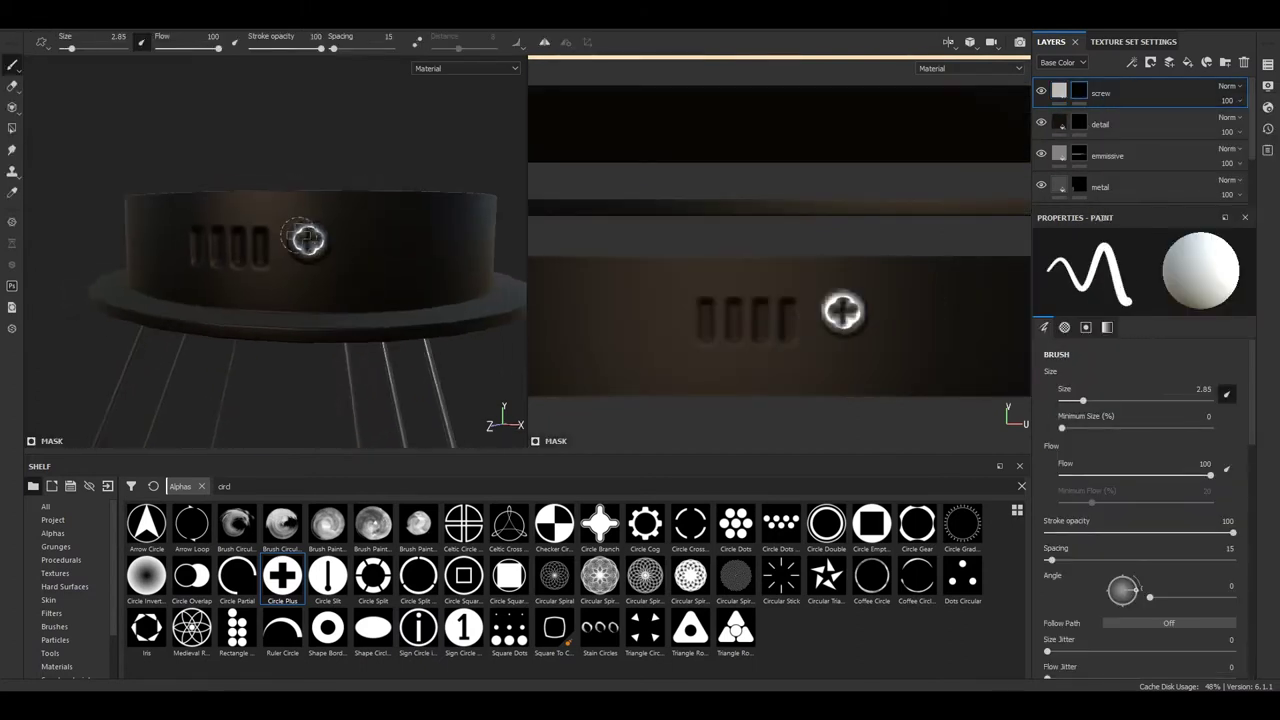
{"action": "left_click", "coordinate": [1059, 90]}
{"action": "left_click", "coordinate": [1079, 90]}
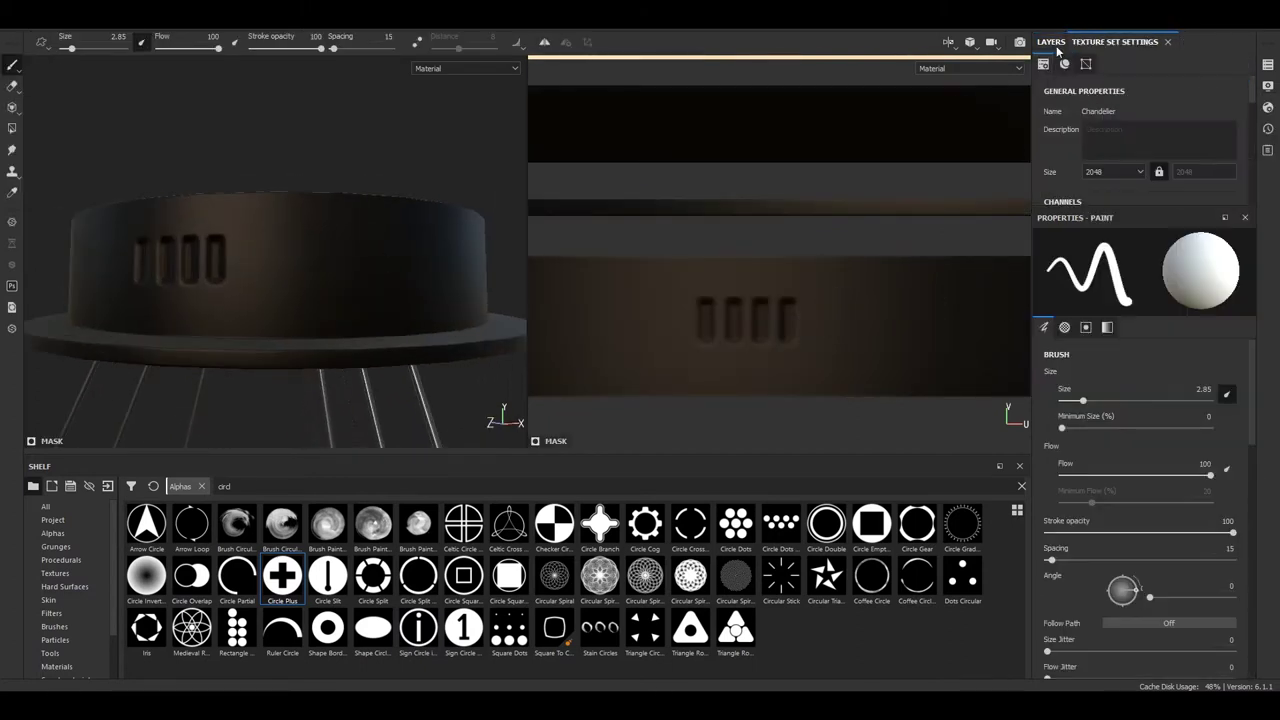
{"action": "left_click", "coordinate": [1059, 90]}
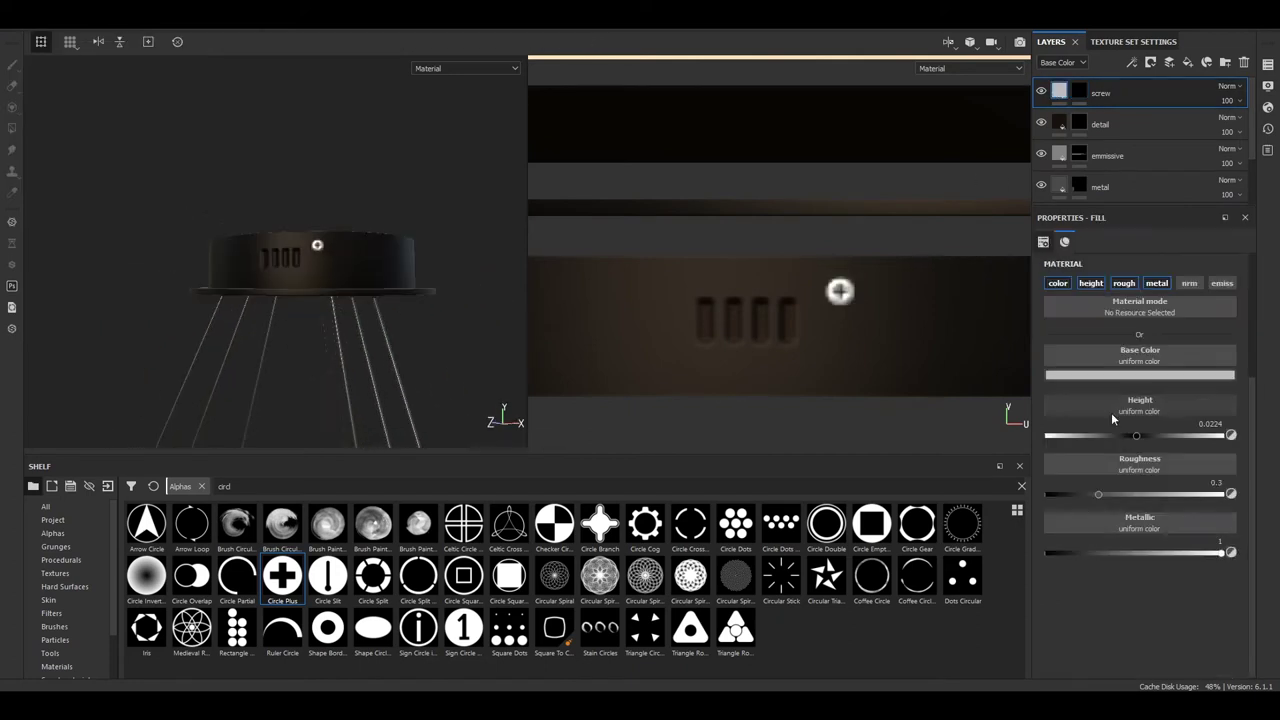
{"action": "left_click", "coordinate": [1120, 375]}
{"action": "left_click", "coordinate": [1079, 90]}
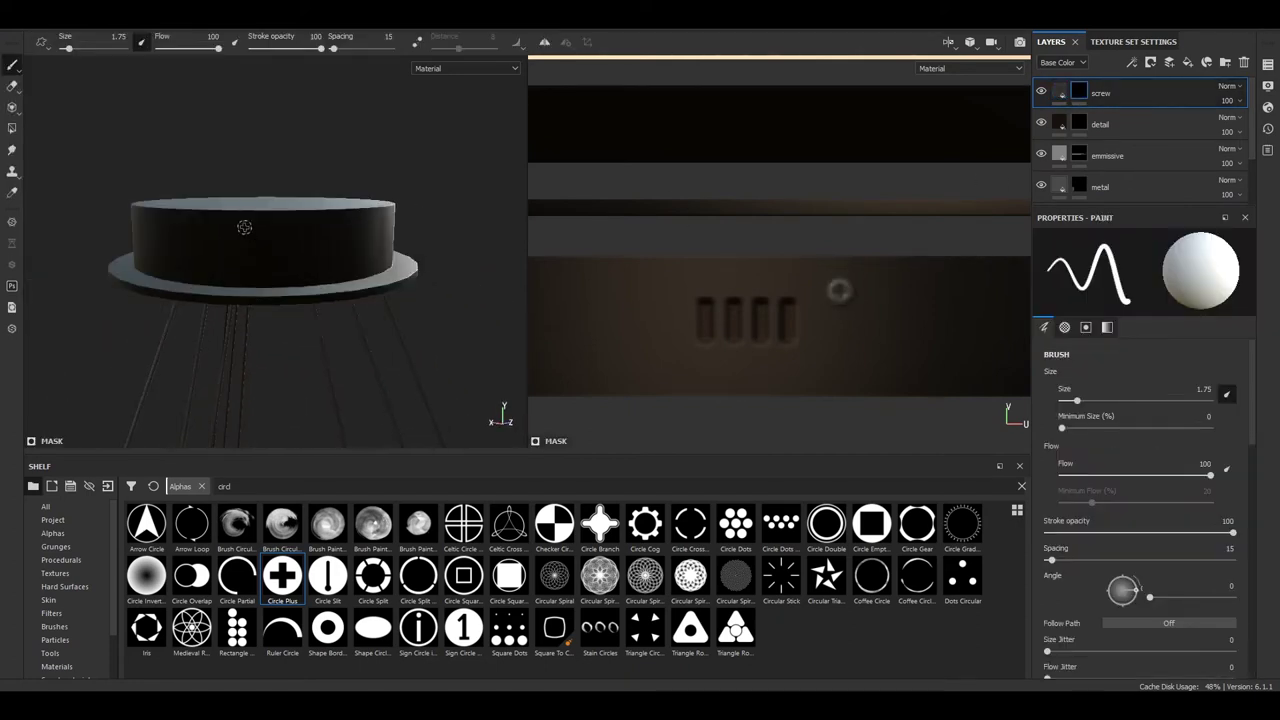
{"action": "mouse_move", "coordinate": [326, 245]}
{"action": "left_mouse_down", "text": "alt"}
{"action": "mouse_move", "coordinate": [373, 225]}
{"action": "mouse_move", "coordinate": [348, 233]}
{"action": "left_mouse_up", "text": "alt"}
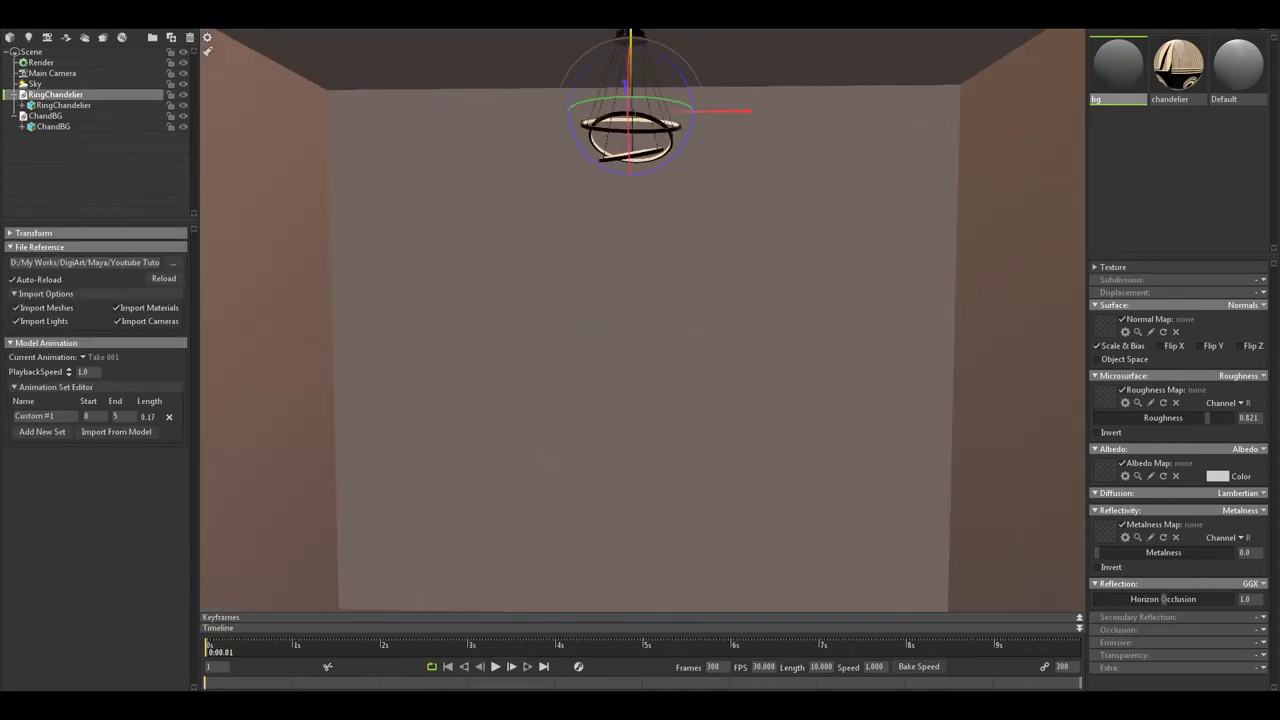
- Raise the chandelier material's Emissive Intensity to 5.063 and reselect the RingChandelier model
{"action": "left_click", "coordinate": [40, 62]}
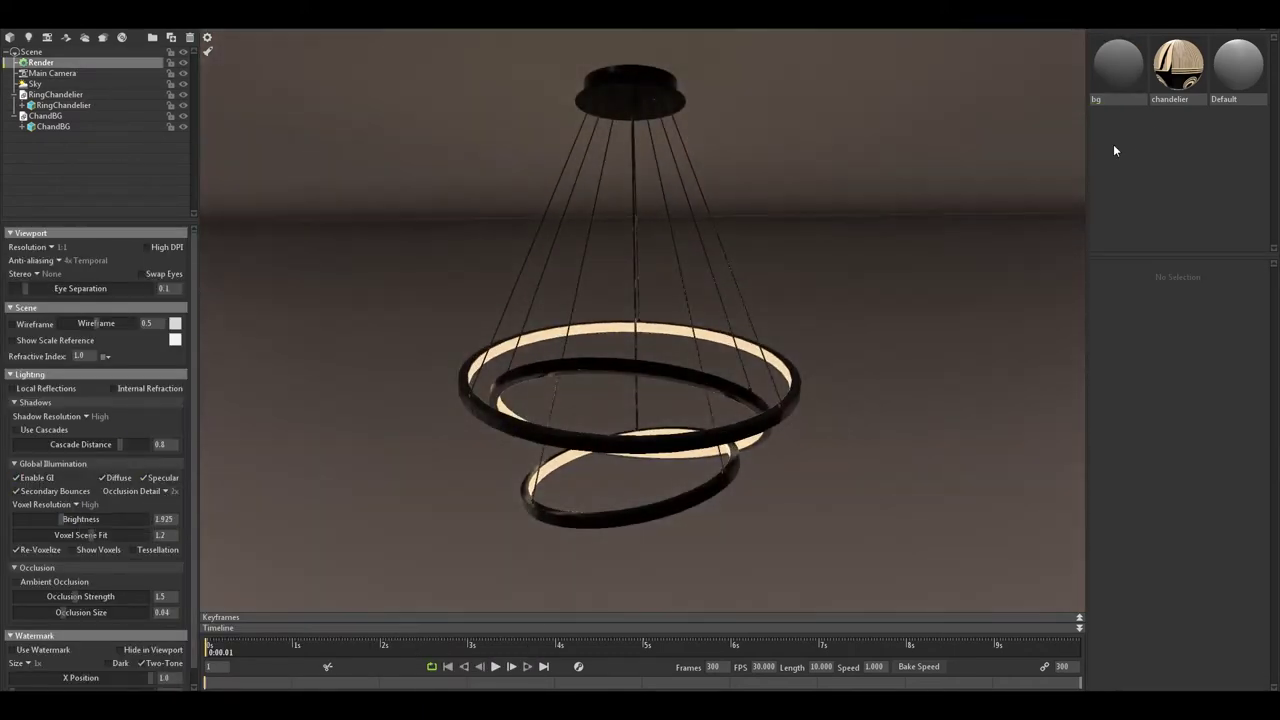
{"action": "left_click_drag", "start_coordinate": [1208, 638], "coordinate": [1250, 638]}
{"action": "left_click_drag", "start_coordinate": [877, 484], "coordinate": [808, 424]}
{"action": "left_click", "coordinate": [808, 417]}
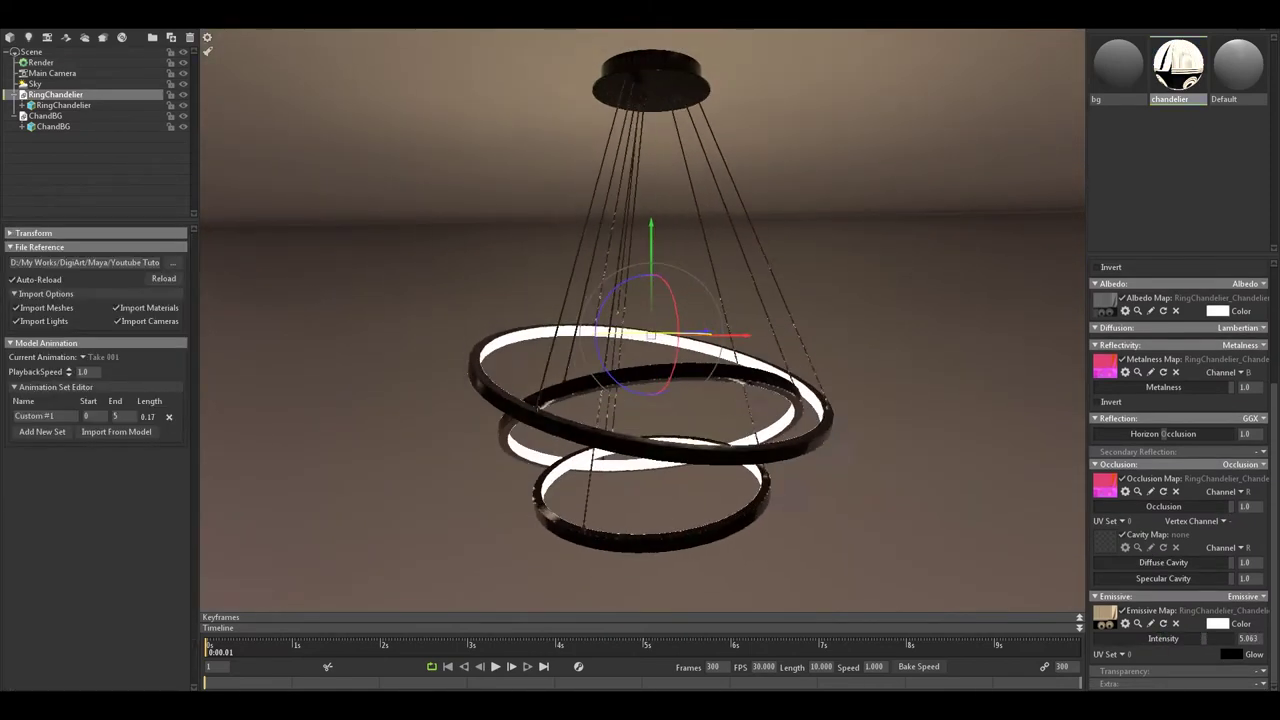
{"action": "left_click", "coordinate": [40, 62]}
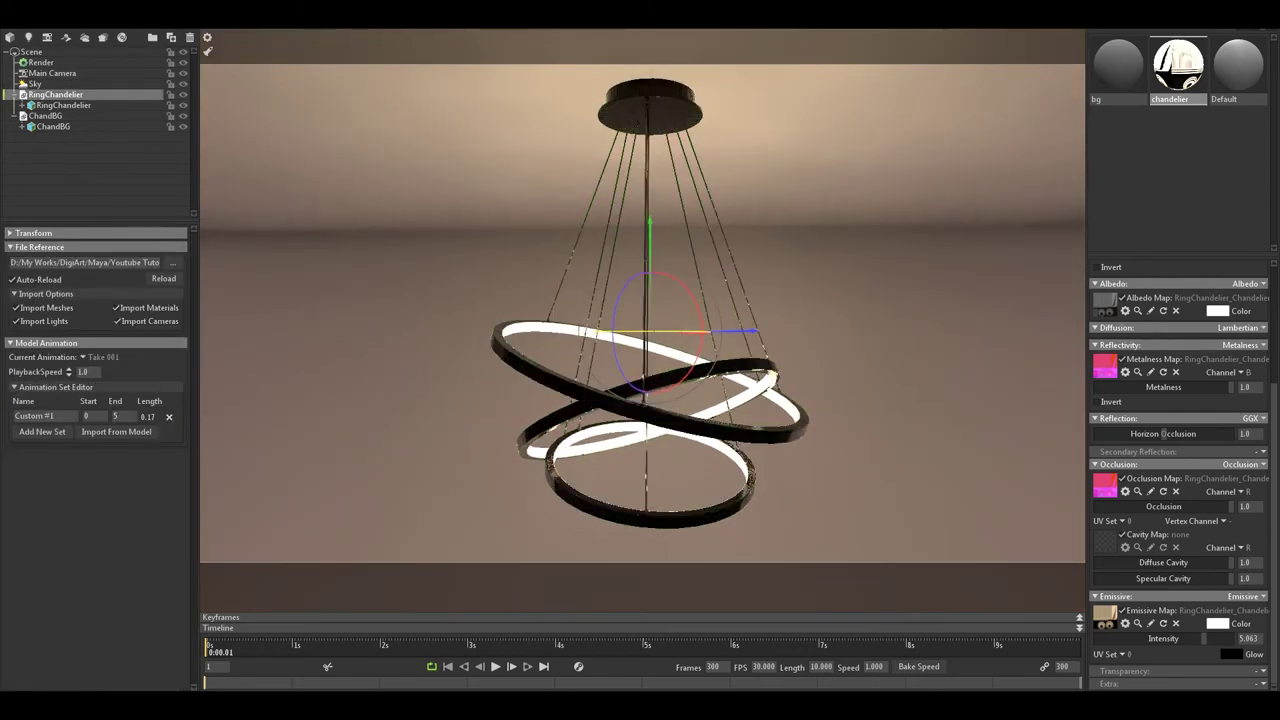
- Add camera sharpening and bloom, and soften the vignette to 0.488
{"action": "mouse_move", "coordinate": [50, 597]}
{"action": "left_mouse_down"}
{"action": "mouse_move", "coordinate": [67, 596]}
{"action": "mouse_move", "coordinate": [58, 584]}
{"action": "mouse_move", "coordinate": [38, 599]}
{"action": "mouse_move", "coordinate": [116, 607]}
{"action": "mouse_move", "coordinate": [70, 607]}
{"action": "left_mouse_up"}
{"action": "scroll", "coordinate": [42, 512], "scroll_direction": "down", "scroll_amount": 2}
{"action": "scroll", "coordinate": [40, 600], "scroll_direction": "down", "scroll_amount": 1}
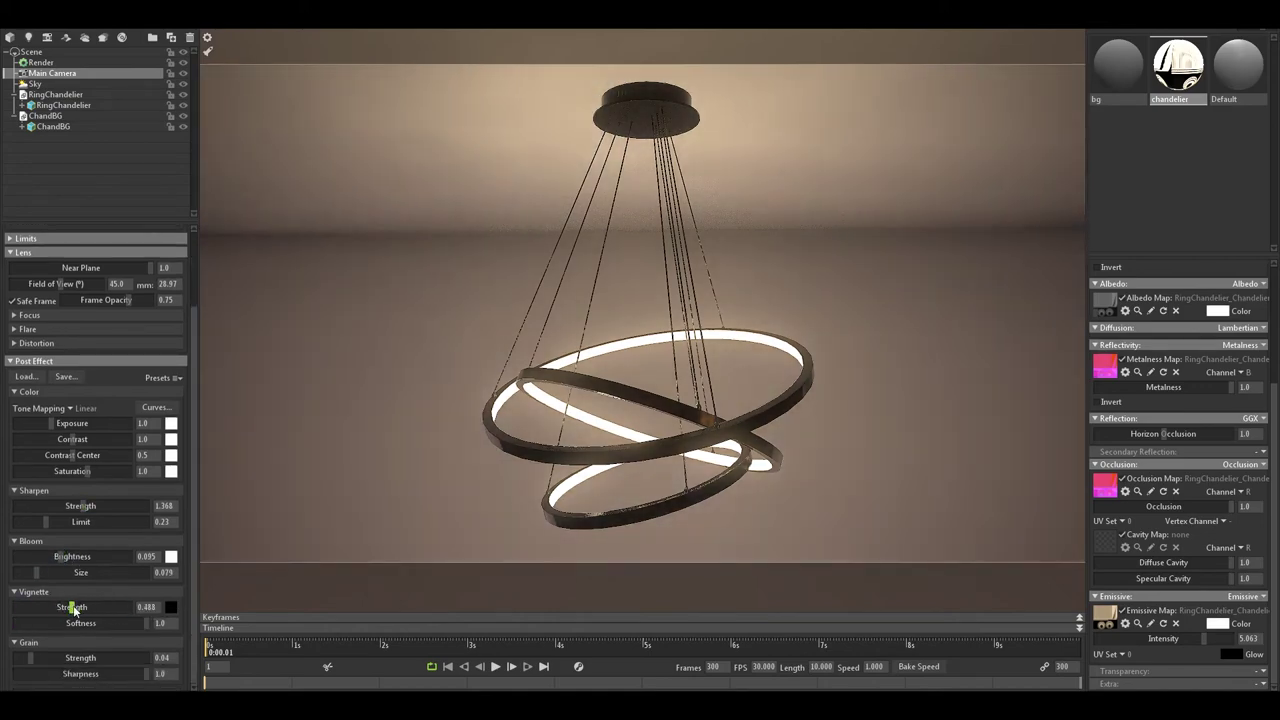
{"action": "left_click", "coordinate": [1118, 65]}
- Tint the bg material warm orange and brighten and rotate the sky light
{"action": "left_click", "coordinate": [1217, 476]}
{"action": "left_click_drag", "start_coordinate": [392, 520], "coordinate": [392, 632]}
{"action": "left_click", "coordinate": [392, 670]}
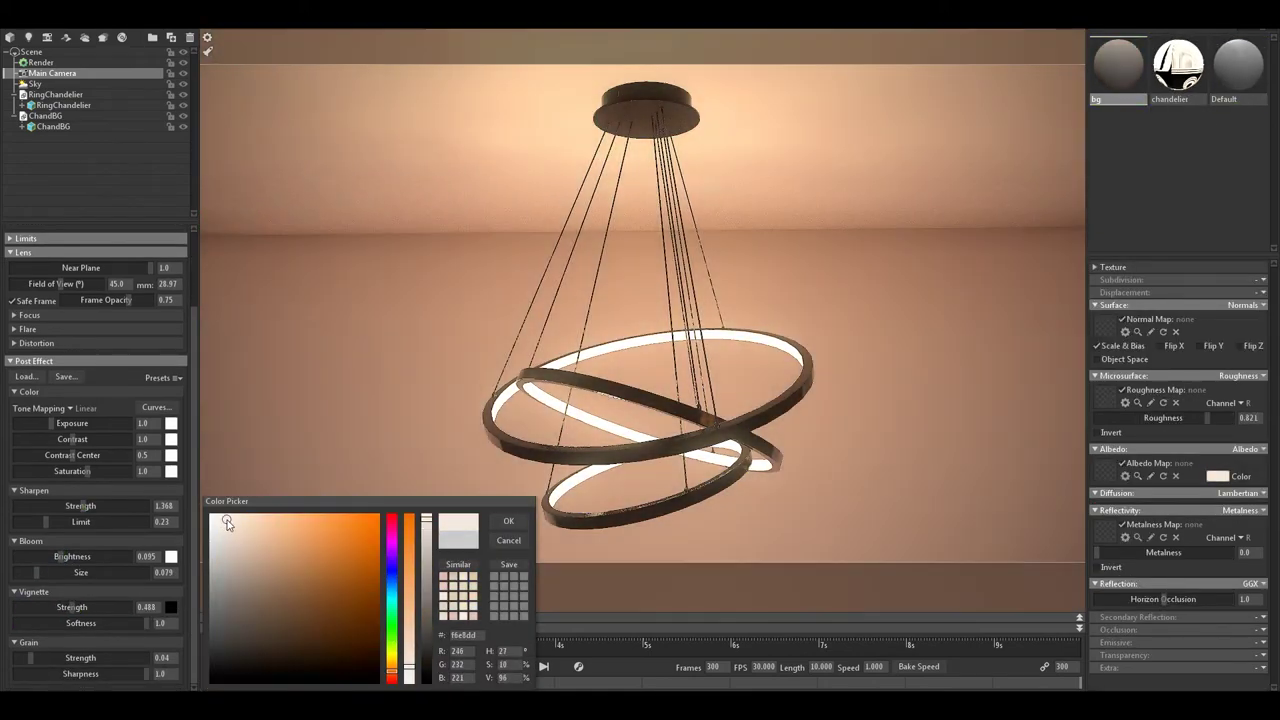
{"action": "left_click", "coordinate": [35, 83]}
{"action": "left_click_drag", "start_coordinate": [48, 264], "coordinate": [54, 264]}
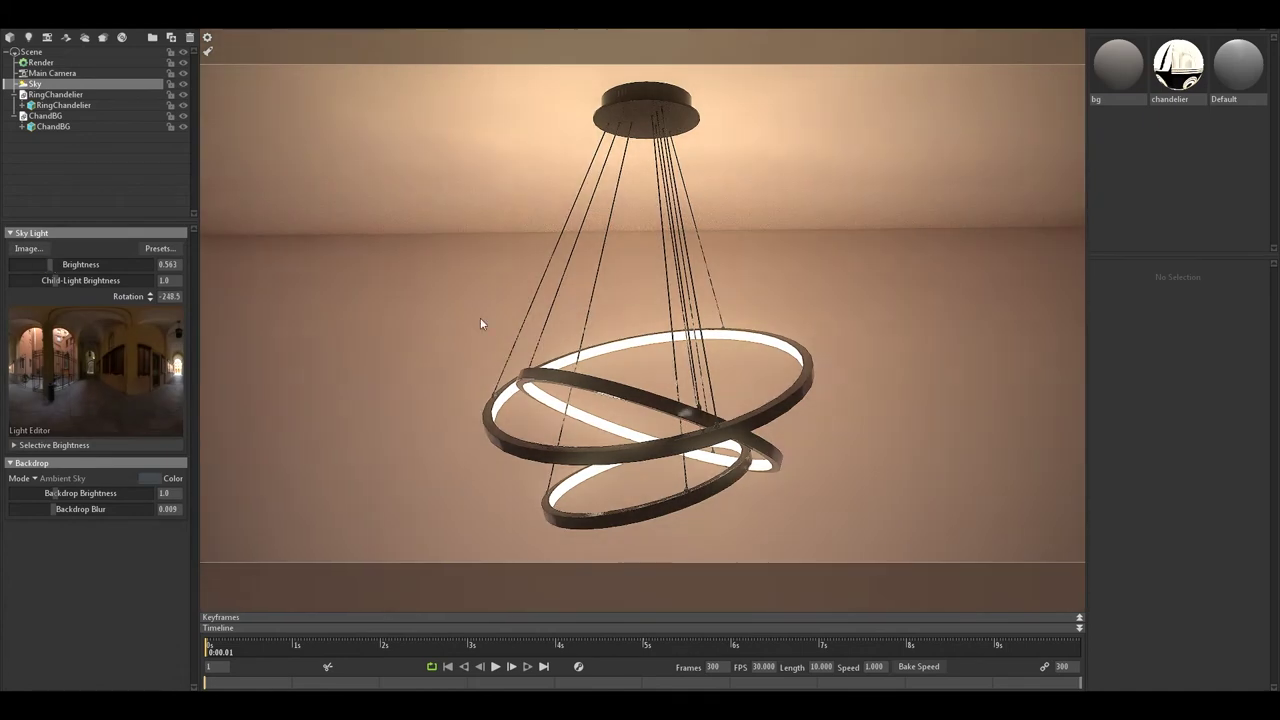
- Raise camera exposure to 1.263 and contrast to 1.025, change the lens focal length, and brighten render GI
{"action": "left_click", "coordinate": [55, 94]}
{"action": "left_click", "coordinate": [52, 73]}
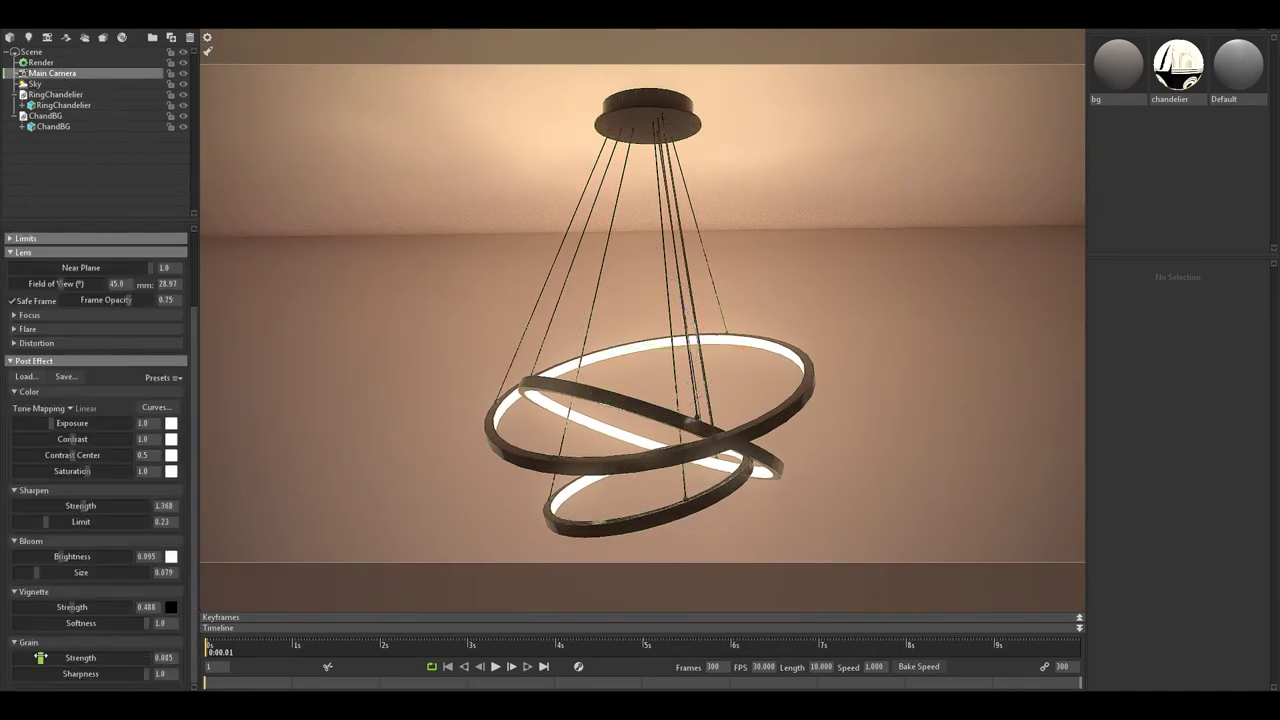
{"action": "left_click_drag", "start_coordinate": [53, 517], "coordinate": [85, 515]}
{"action": "left_click_drag", "start_coordinate": [88, 531], "coordinate": [95, 531]}
{"action": "left_click", "coordinate": [14, 406]}
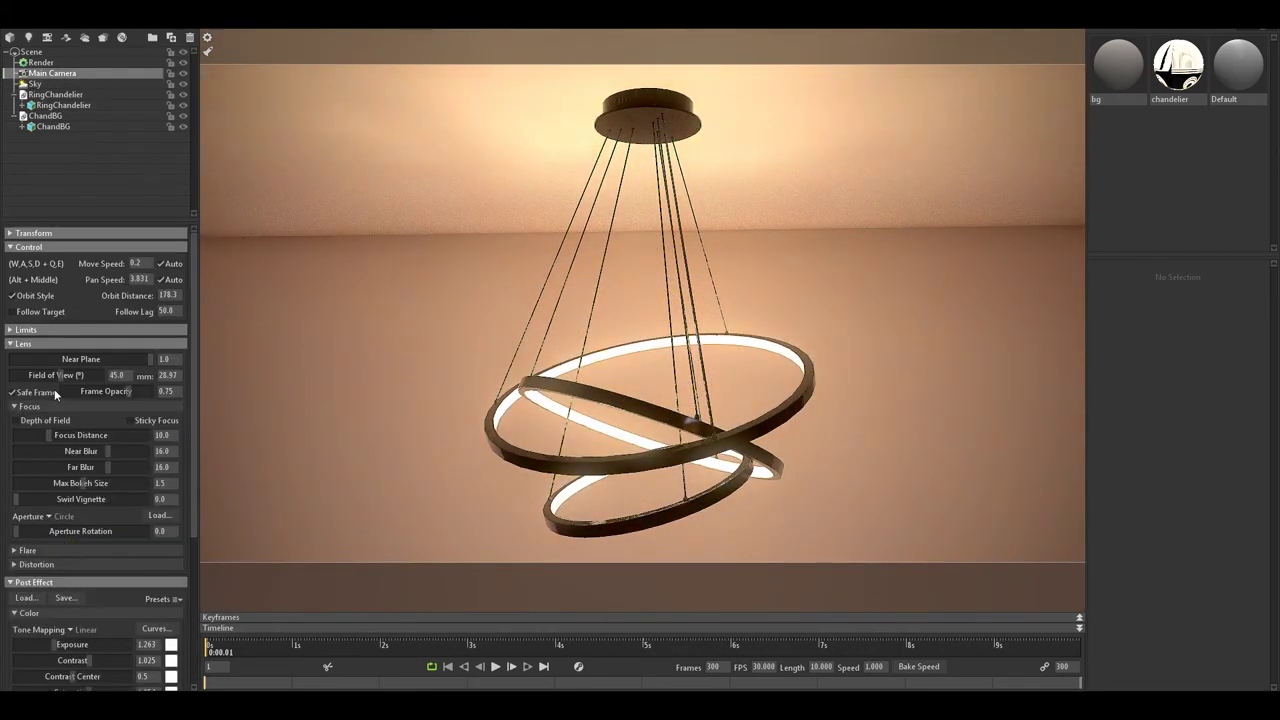
{"action": "left_click", "coordinate": [166, 375]}
{"action": "type", "text": "55"}
{"action": "key", "text": "Return"}
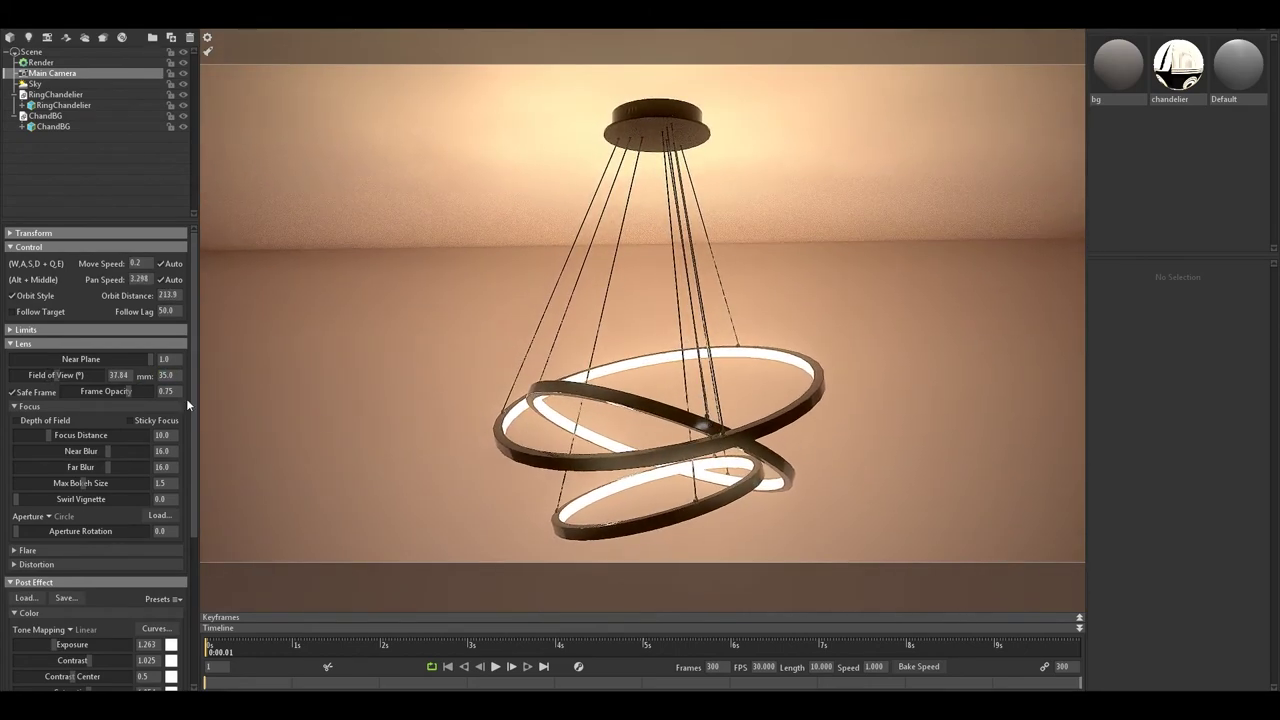
{"action": "left_click", "coordinate": [41, 62]}
{"action": "mouse_move", "coordinate": [86, 521]}
{"action": "left_mouse_down"}
{"action": "mouse_move", "coordinate": [45, 519]}
{"action": "mouse_move", "coordinate": [81, 520]}
{"action": "left_mouse_up"}
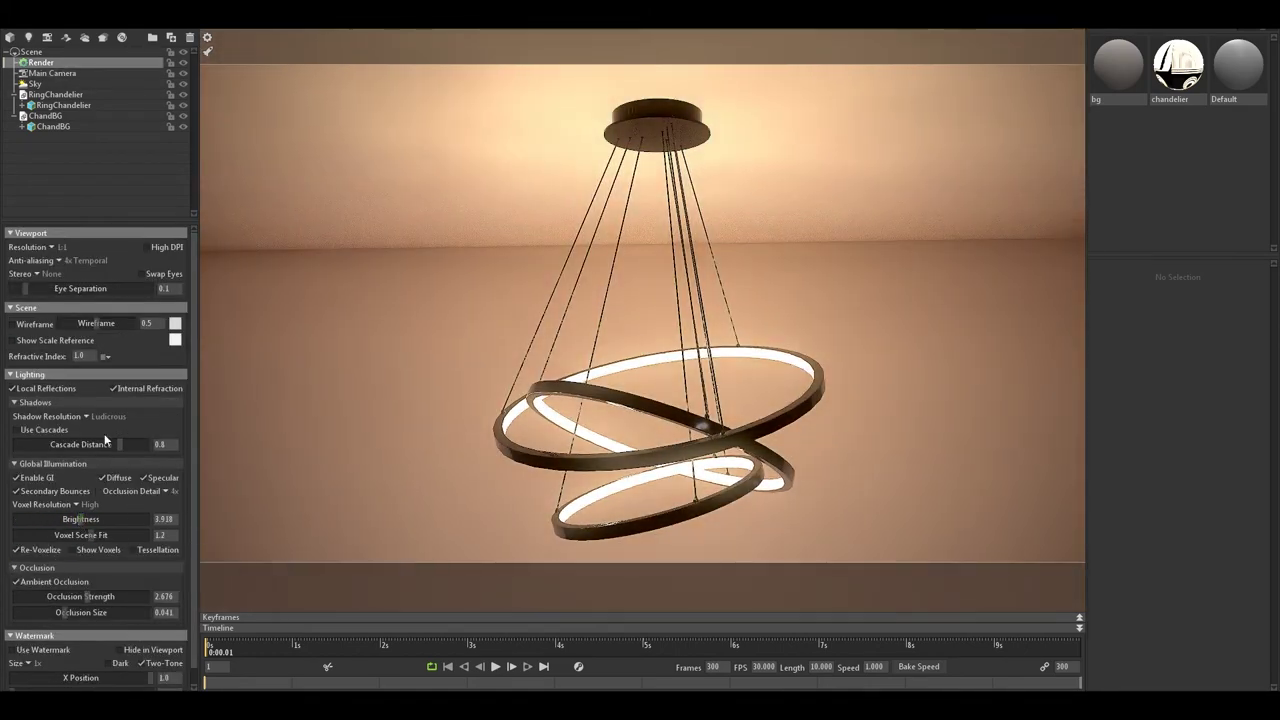